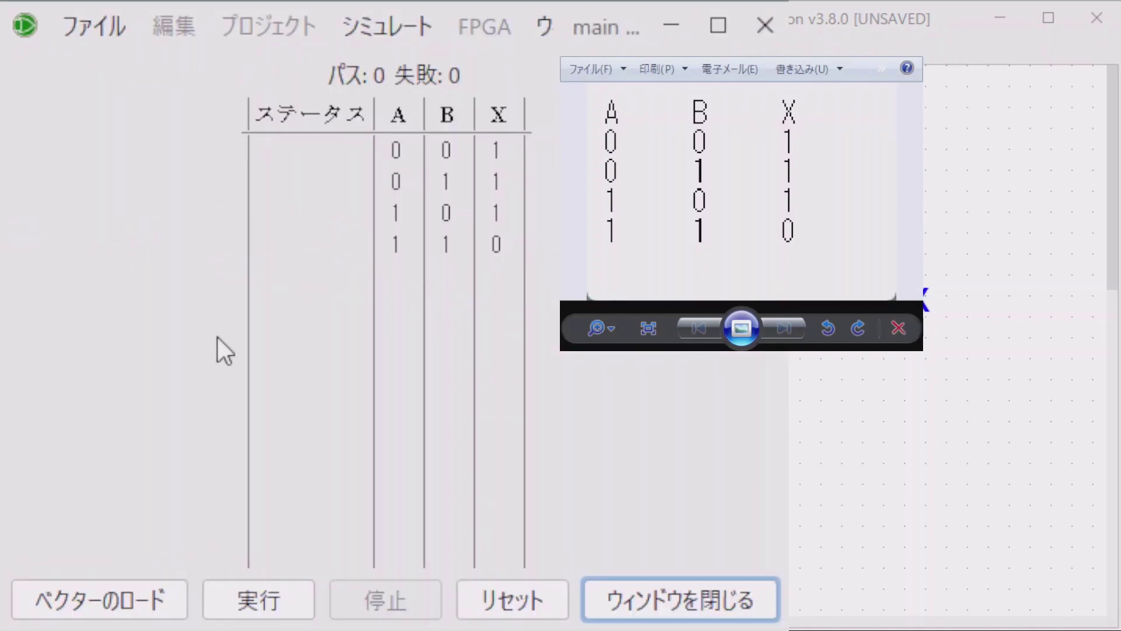
Run the test vectors, label the new clock sysclk, and pulse DIN 0→1→0 through Q1–Q4.
click(260, 598)
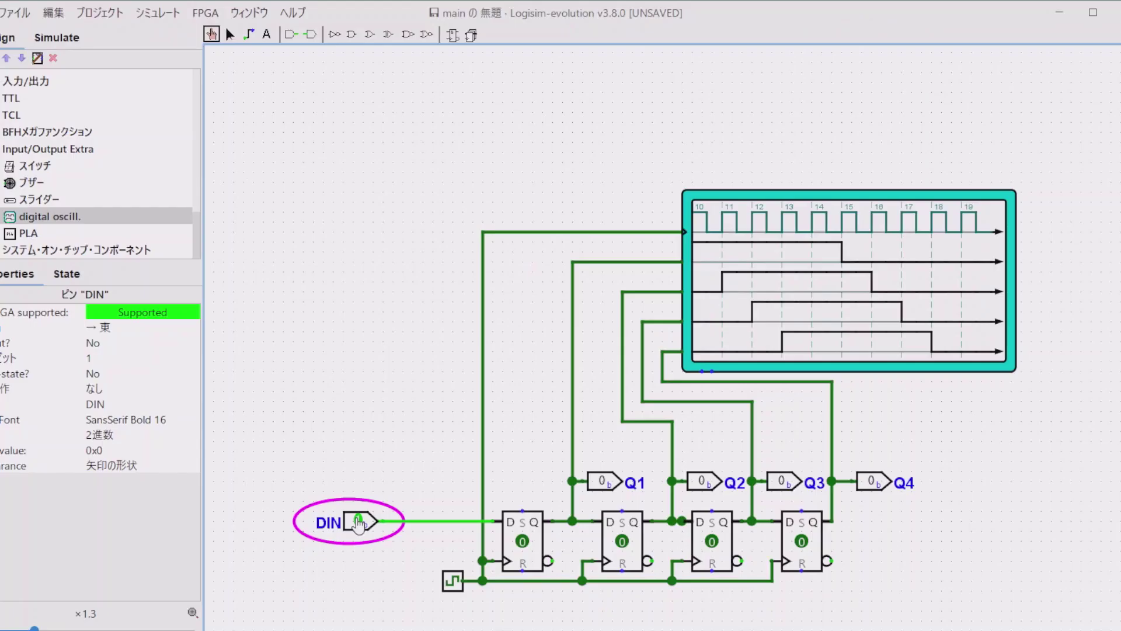
click(357, 520)
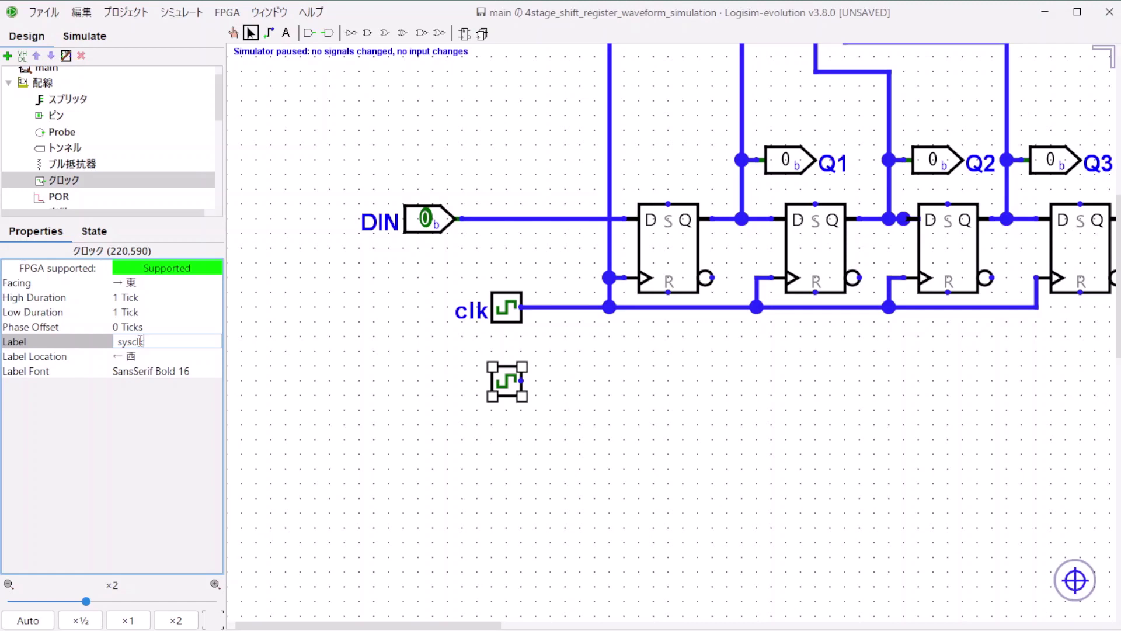
key(Return)
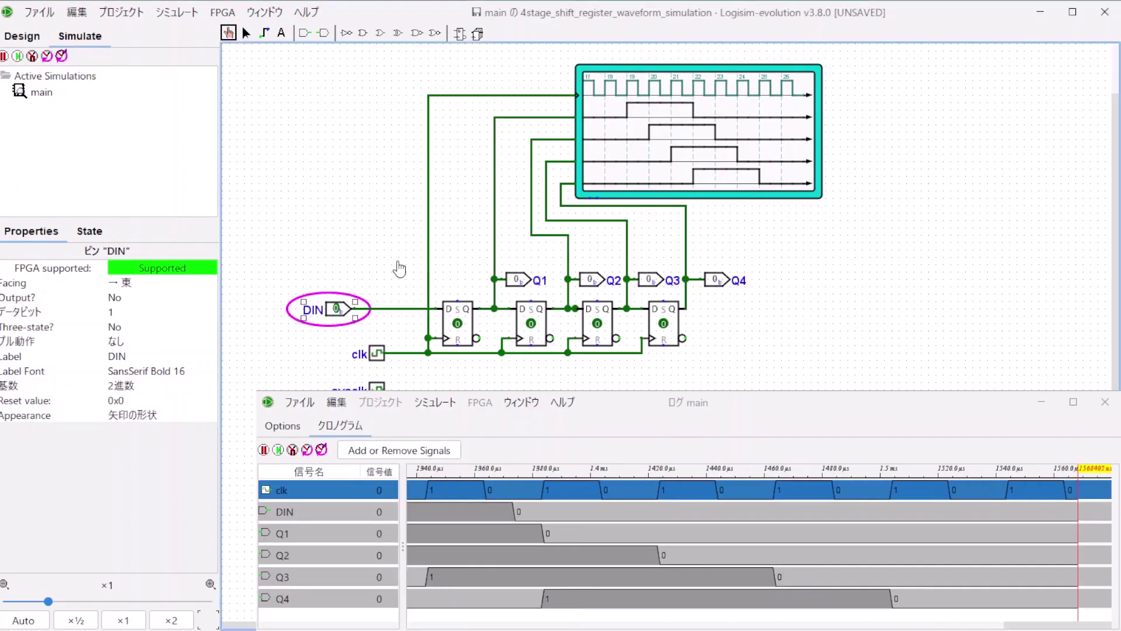
click(337, 309)
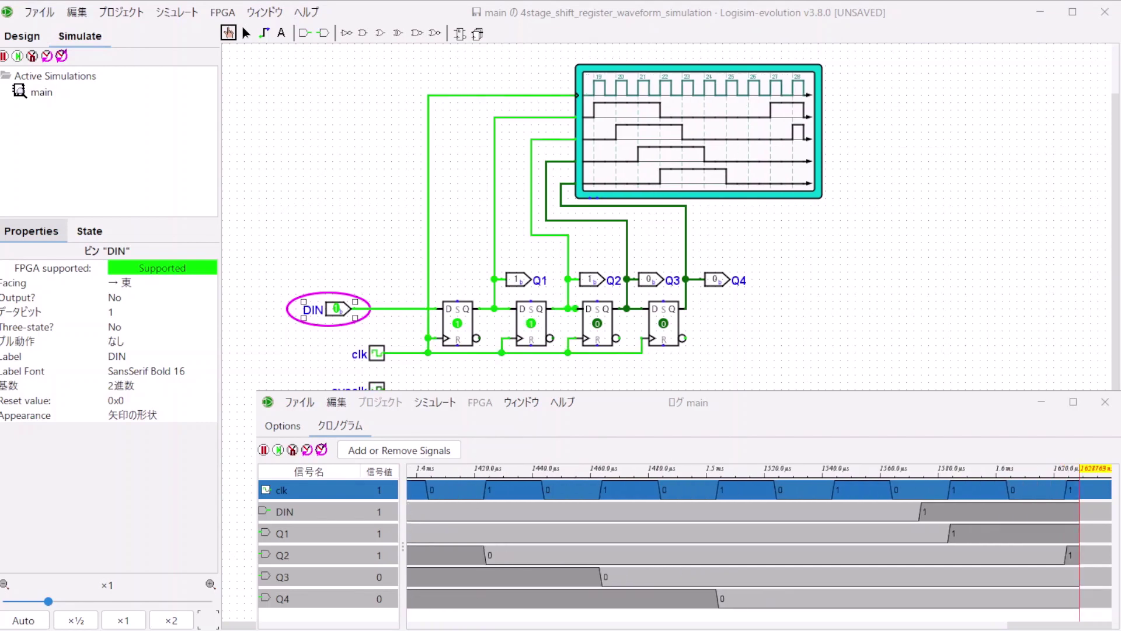
click(336, 309)
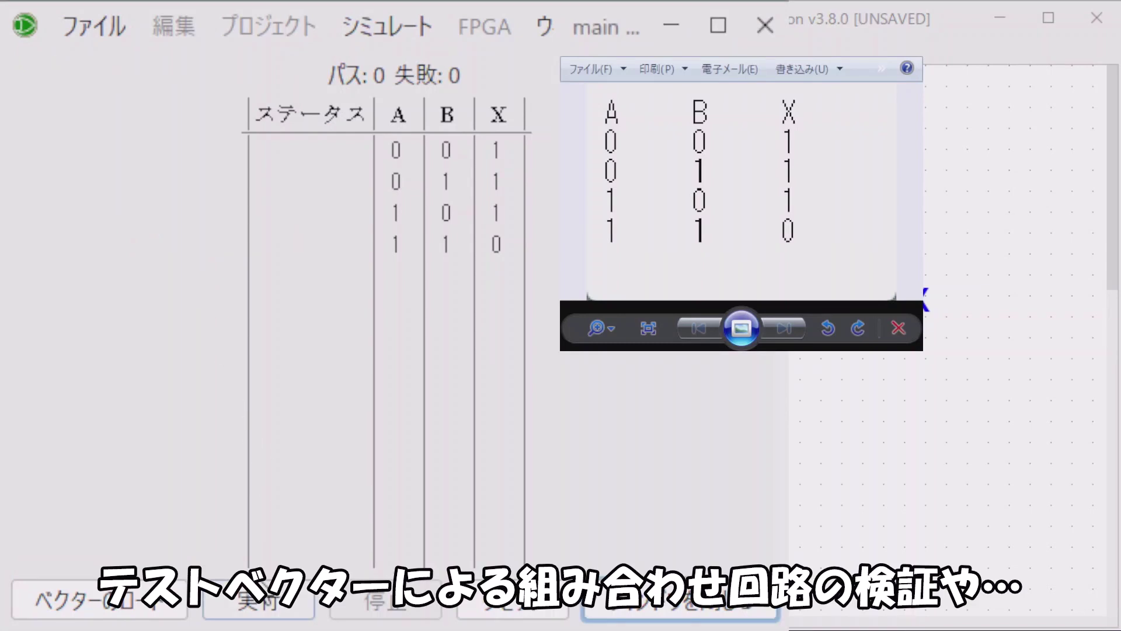
Rerun the test vectors, then place a NOR gate in the new Untitled project's main circuit.
click(261, 607)
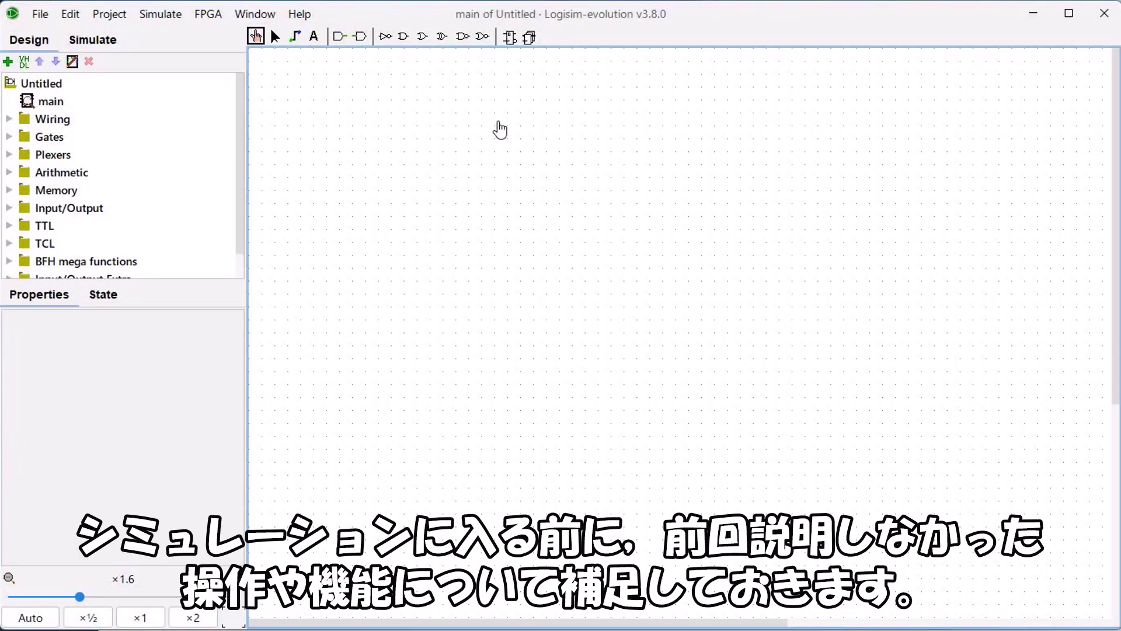
click(481, 38)
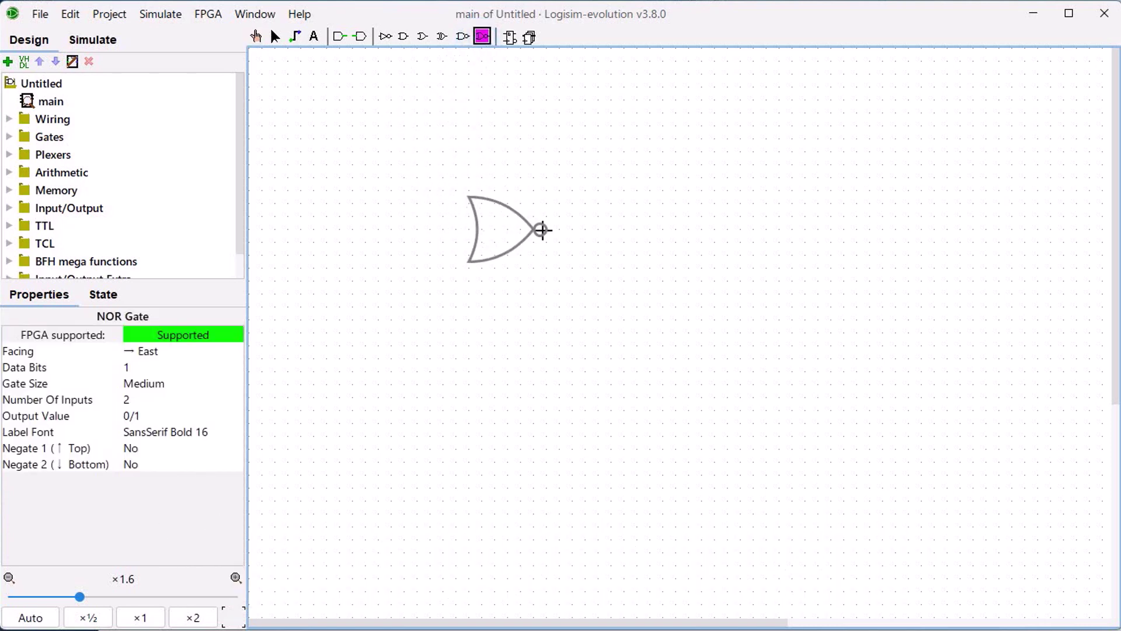
click(541, 230)
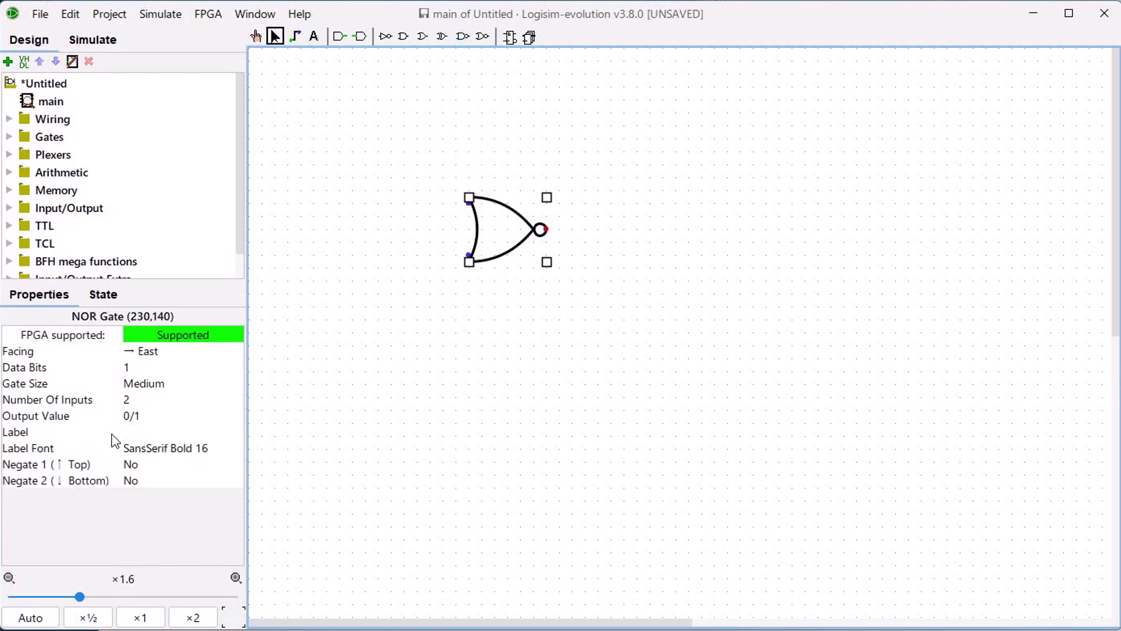
Negate the NOR gate's top input and try Narrow, Wide, then Medium gate size.
click(135, 467)
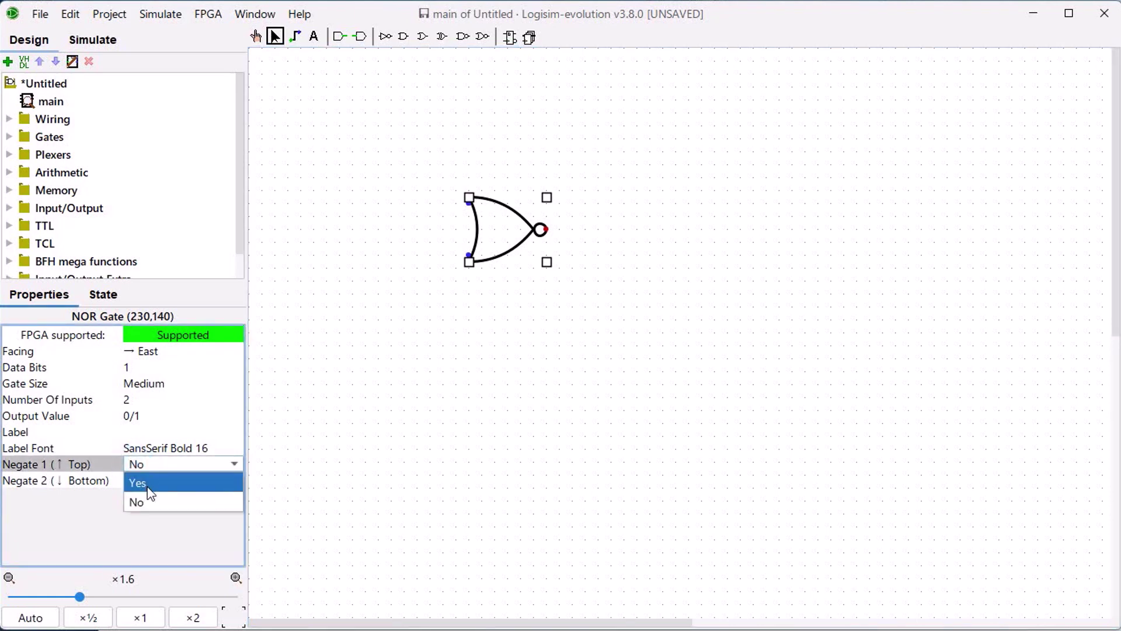
click(149, 480)
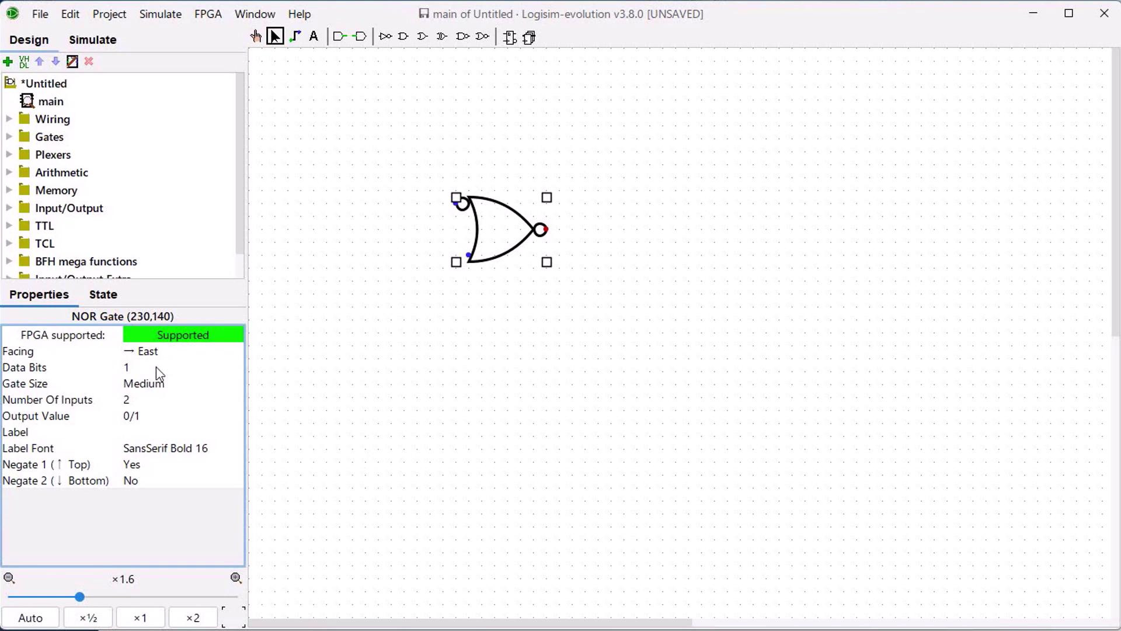
click(145, 387)
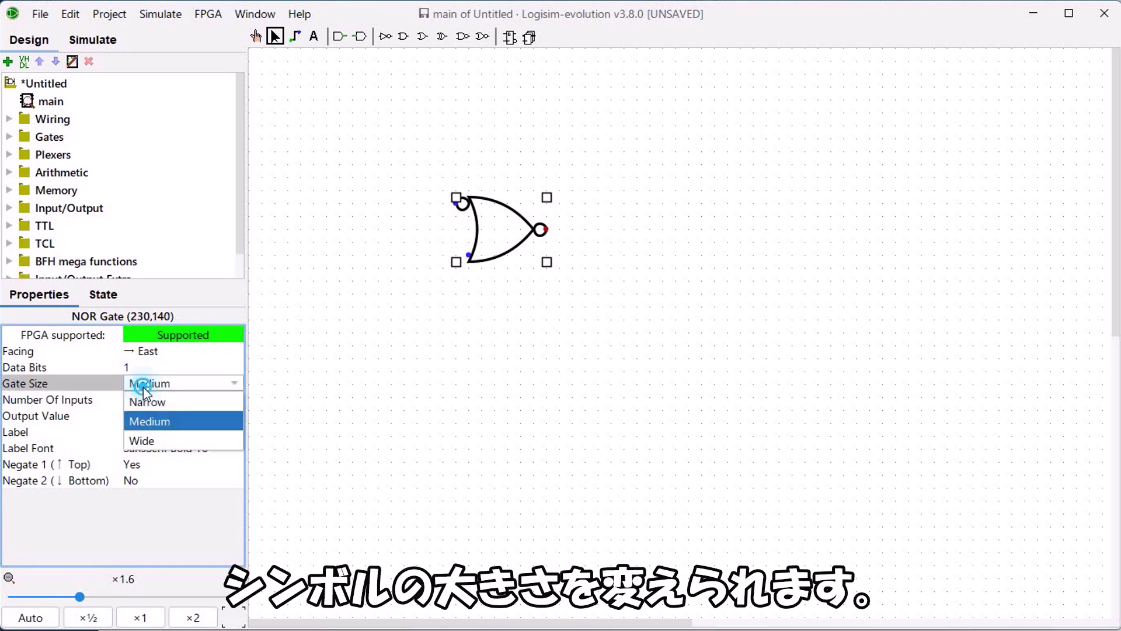
click(147, 402)
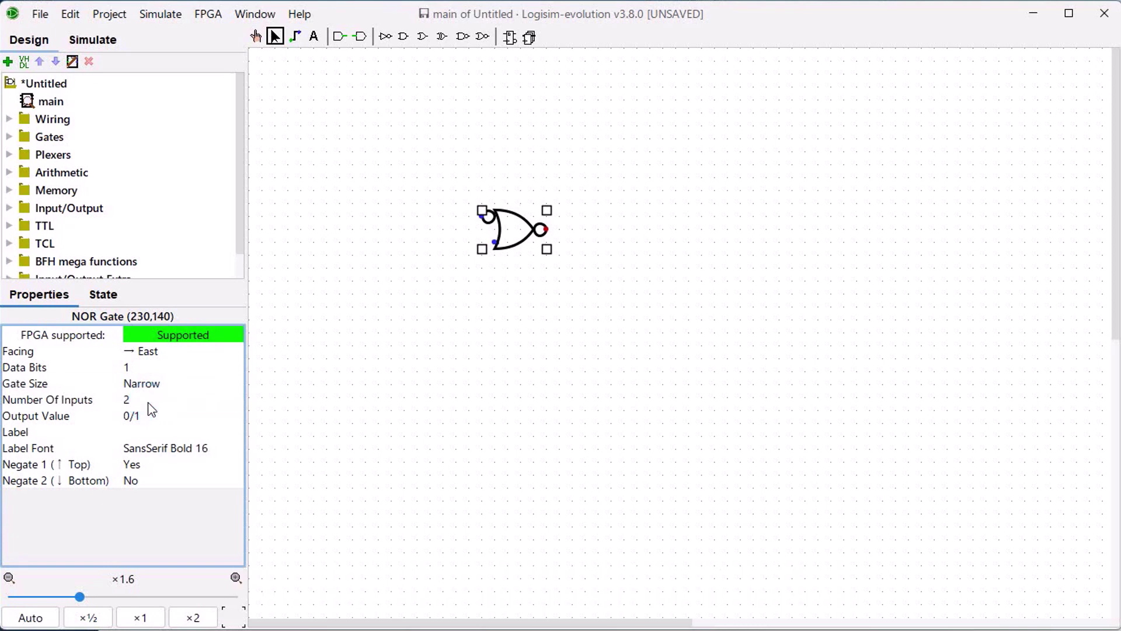
click(149, 386)
click(149, 440)
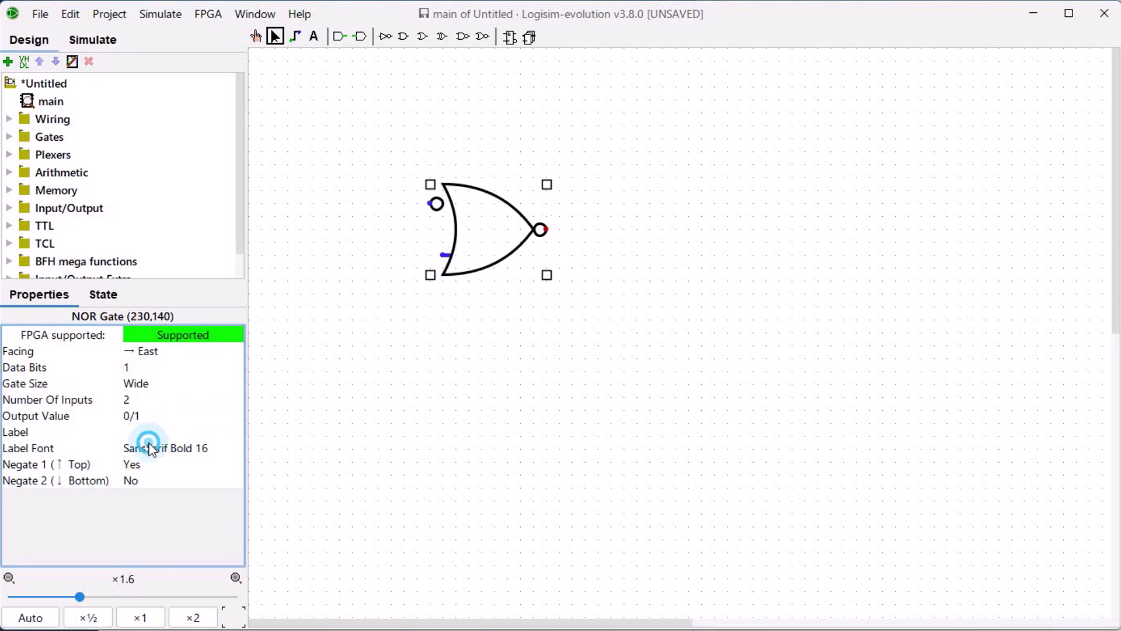
click(146, 385)
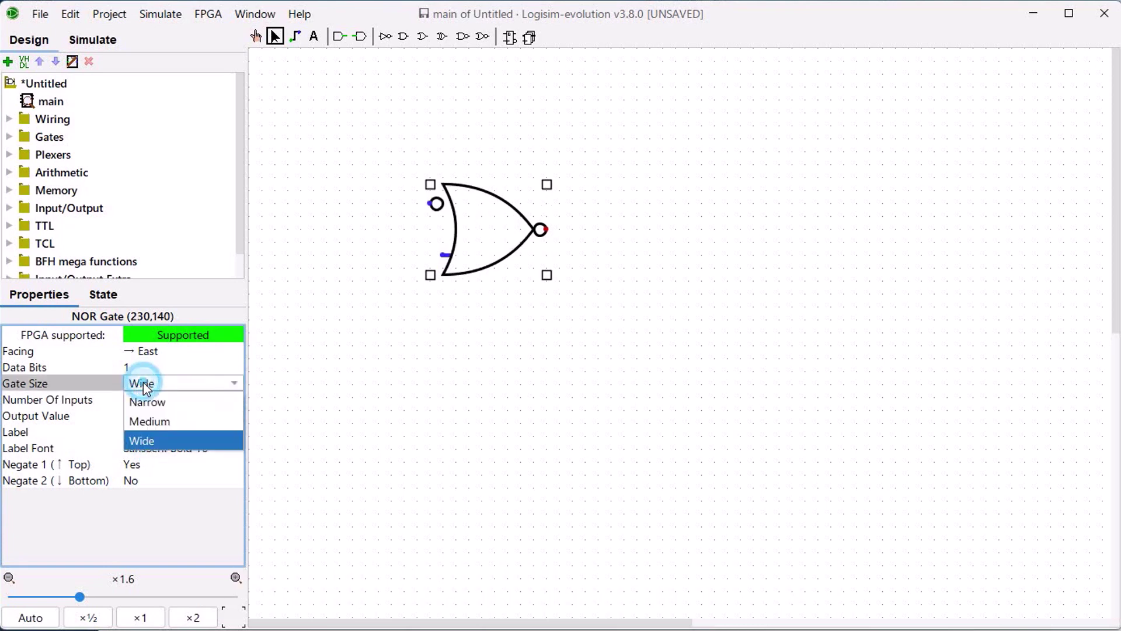
click(147, 419)
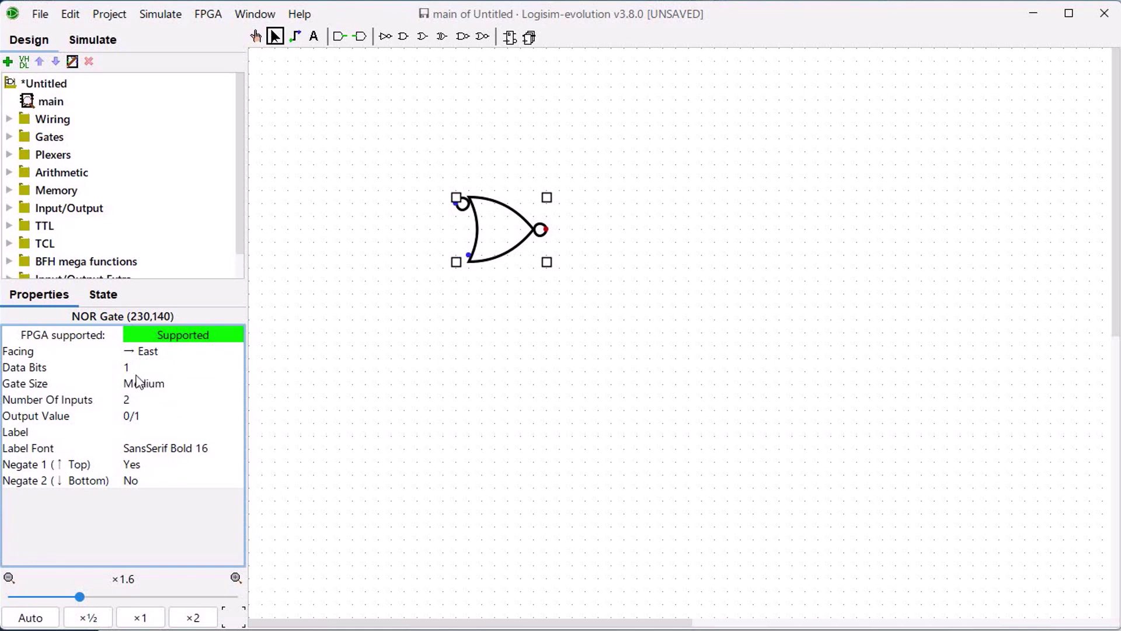
Set the NOR gate's Number Of Inputs to 3.
click(132, 401)
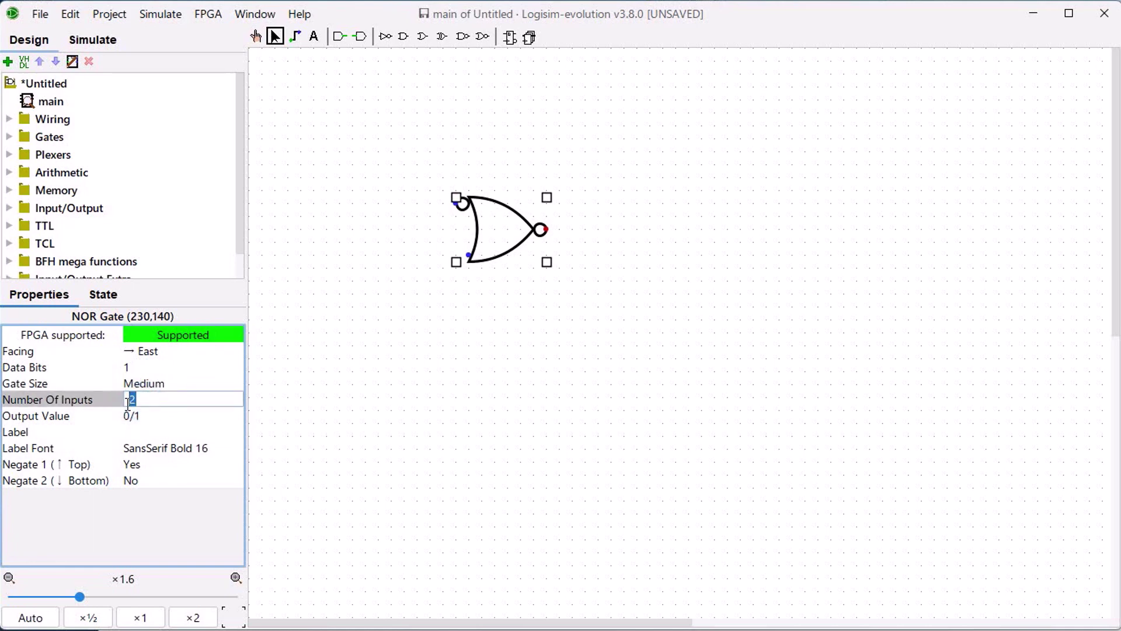
text(3)
click(156, 416)
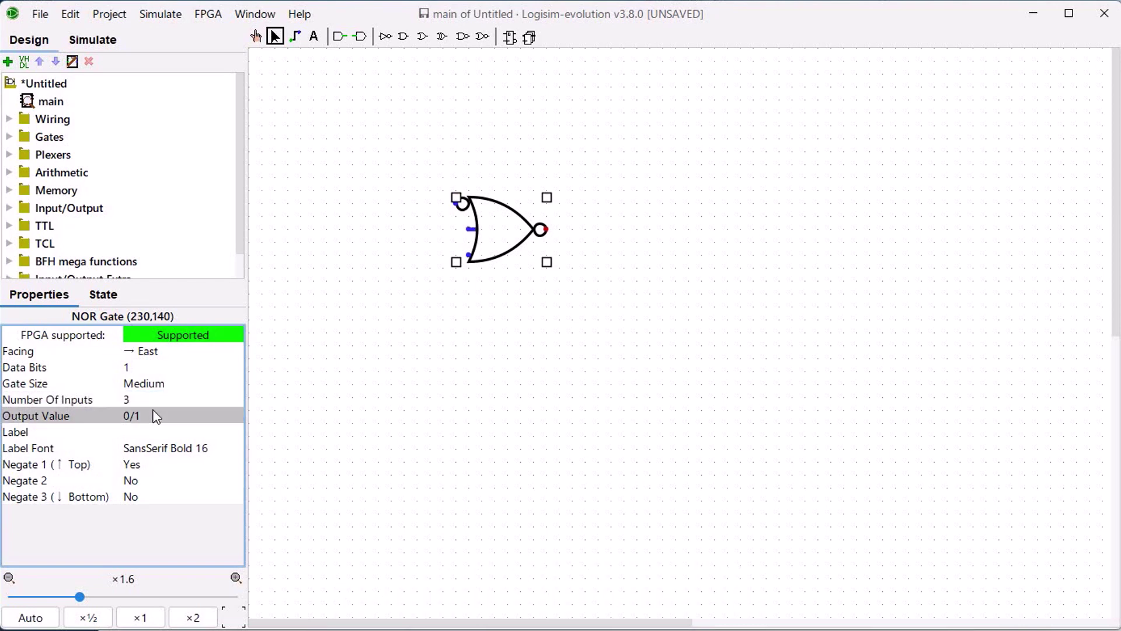
click(430, 306)
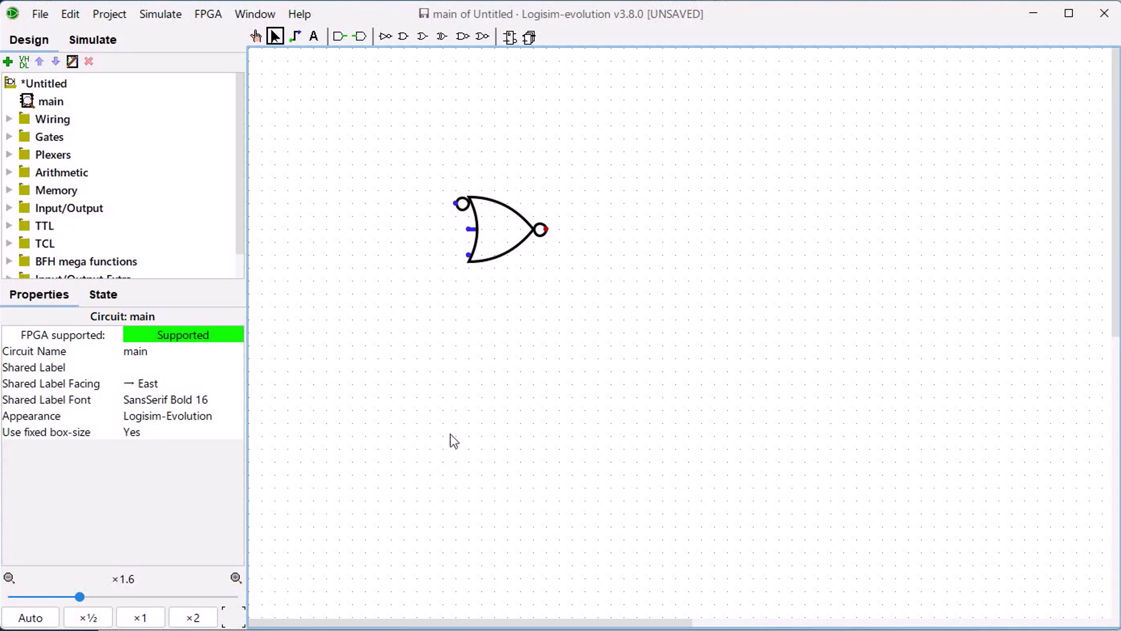
click(502, 246)
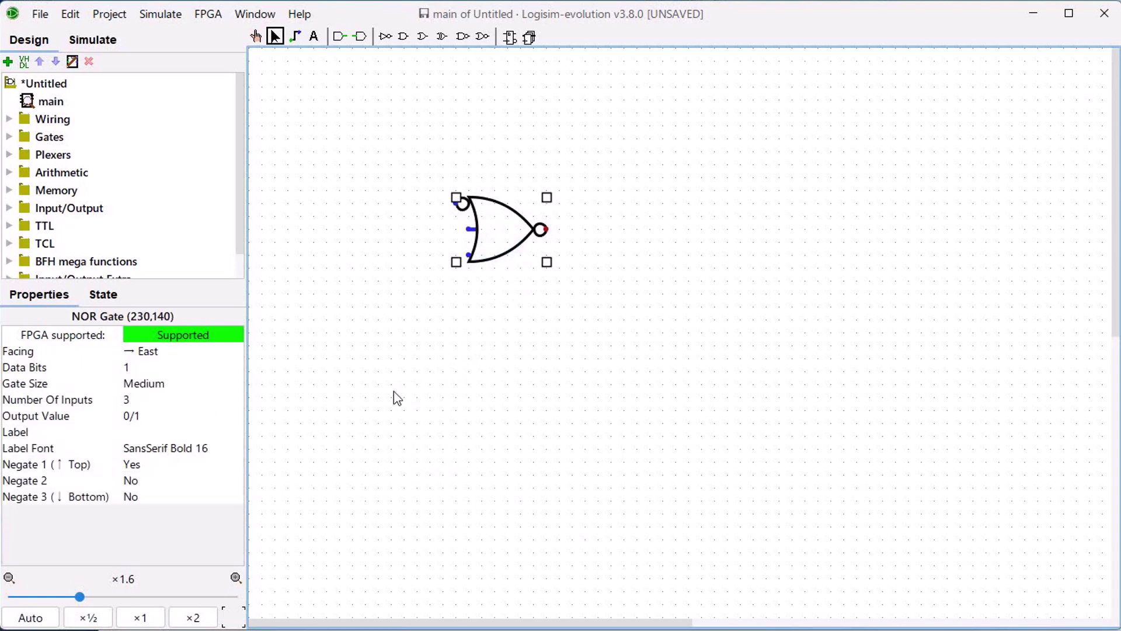
right_click(512, 228)
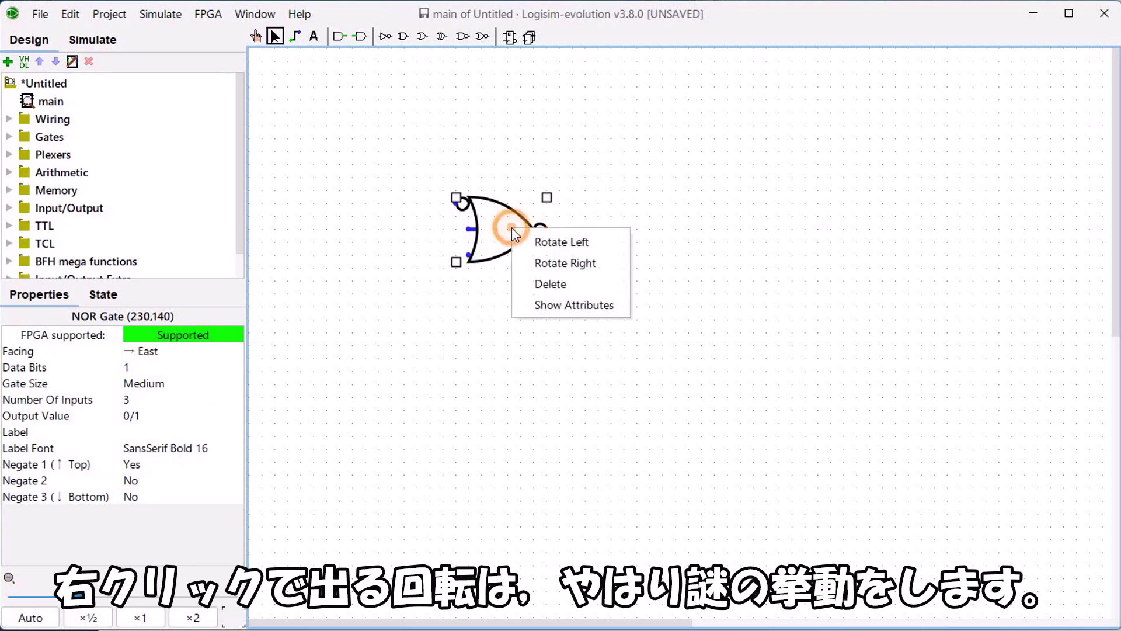
click(555, 268)
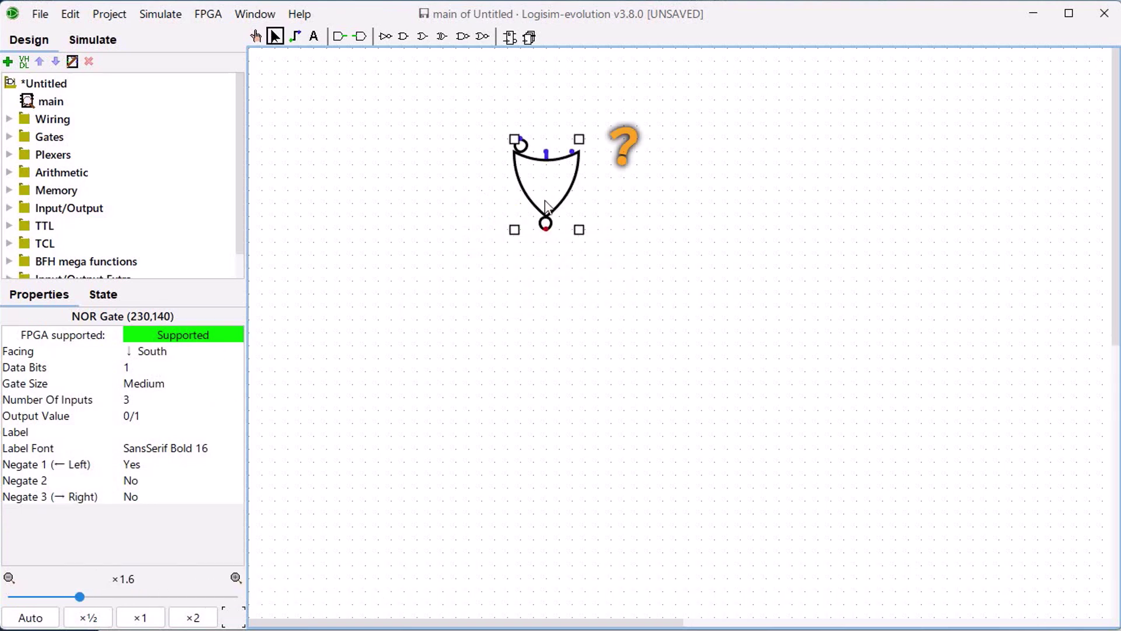
key(Right)
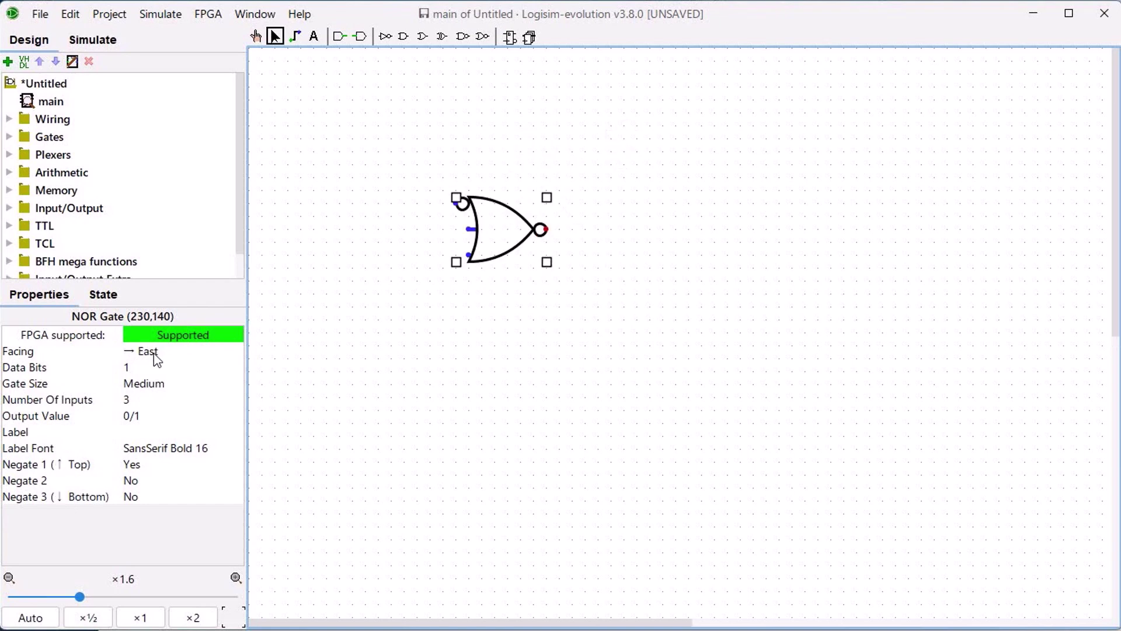
click(152, 350)
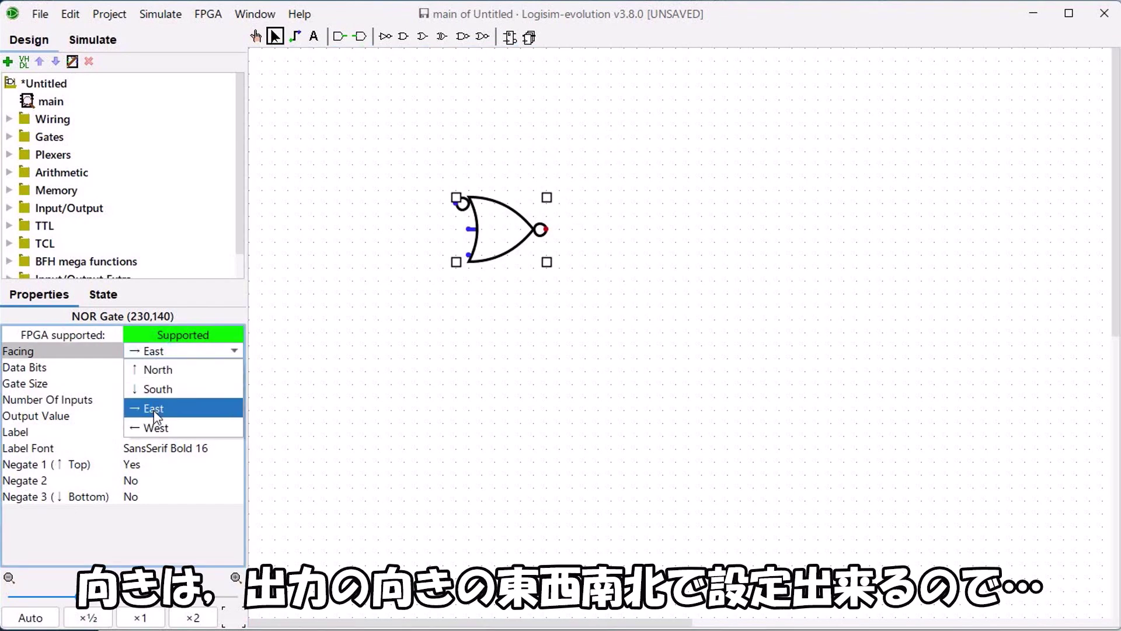
click(163, 432)
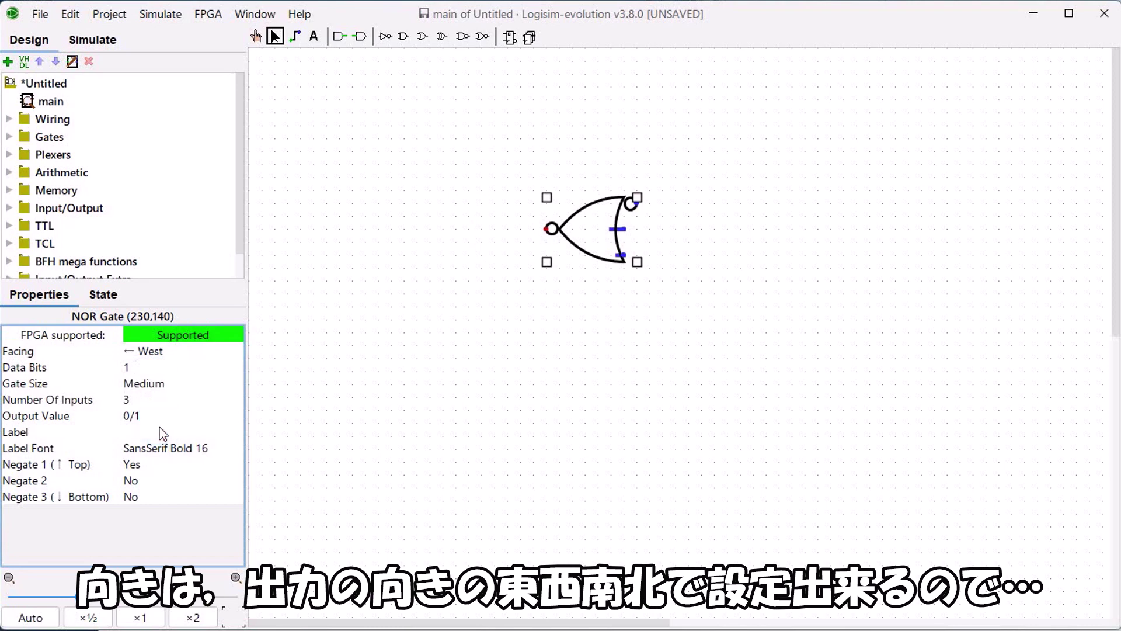
click(152, 351)
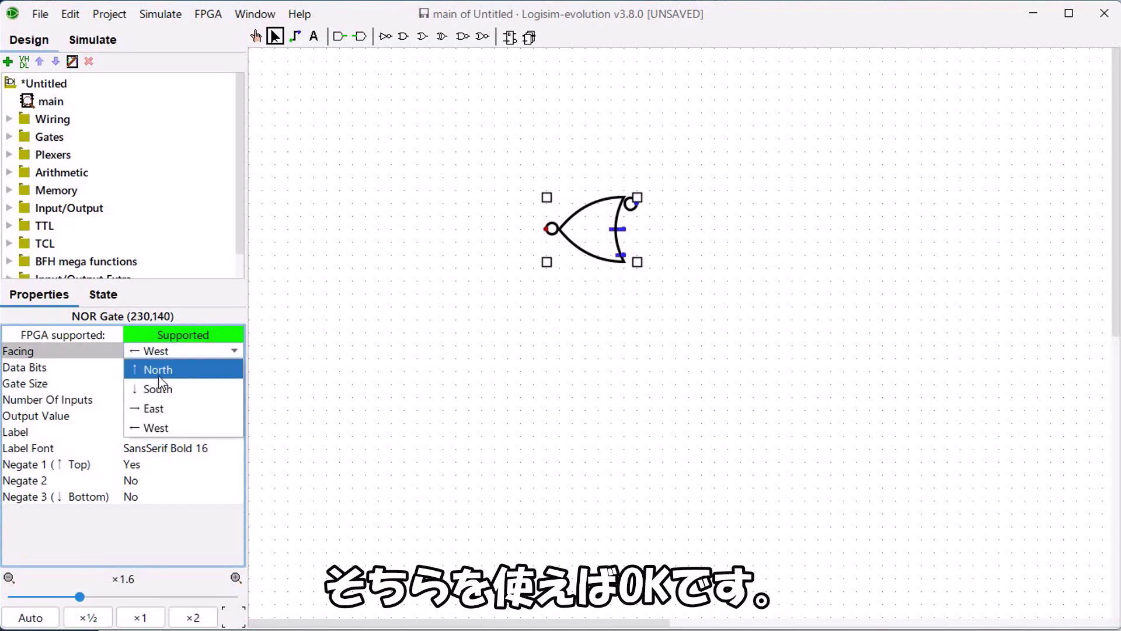
click(159, 371)
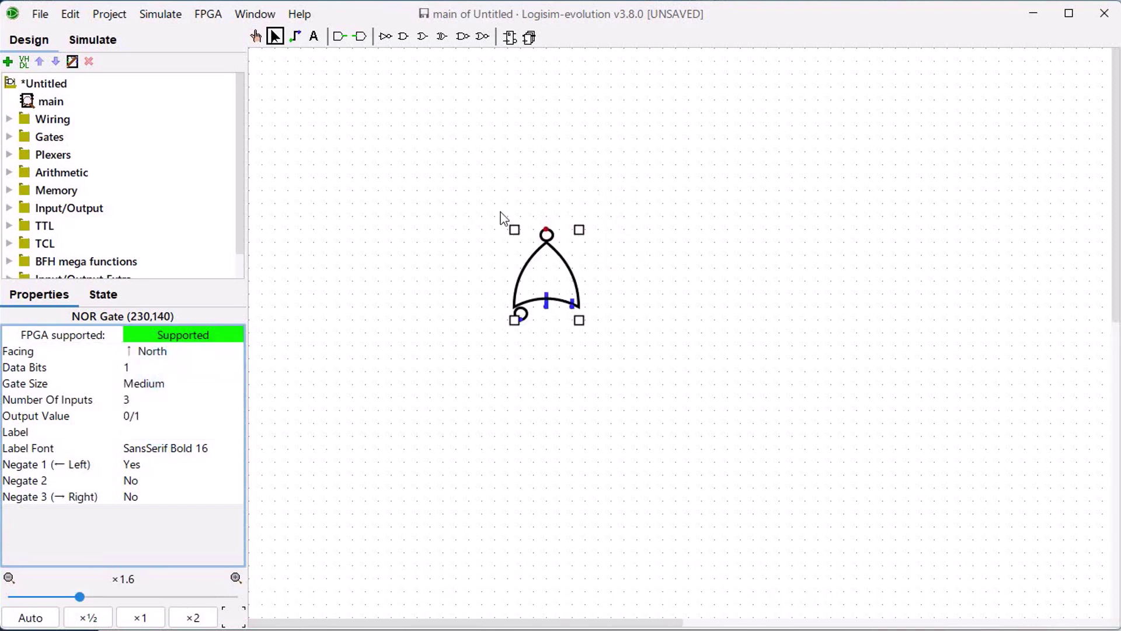
click(154, 353)
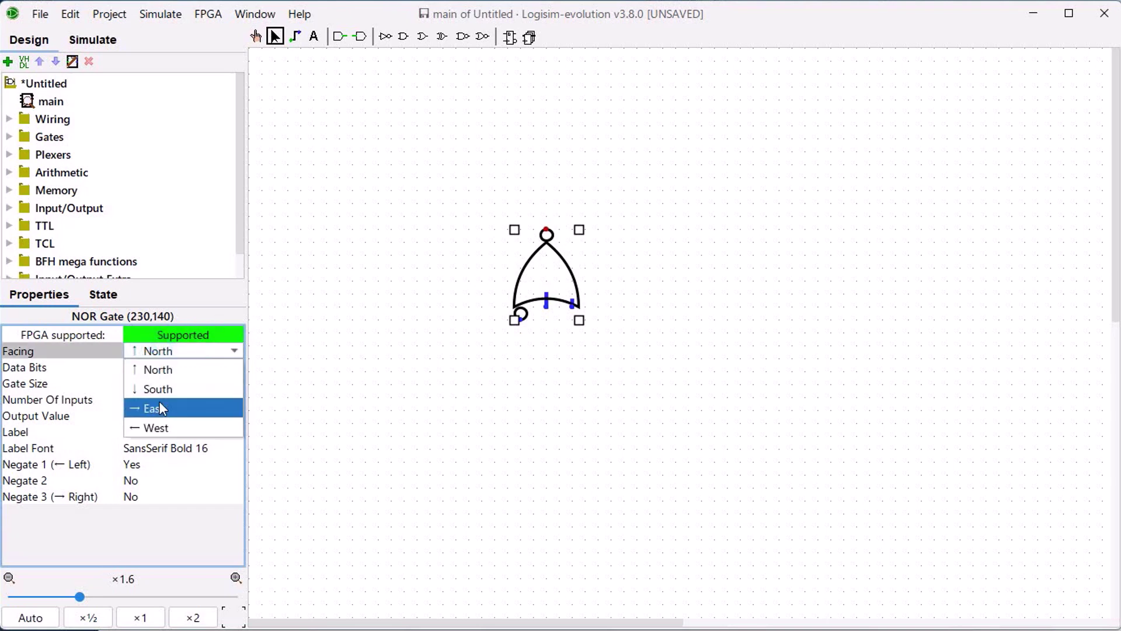
click(163, 390)
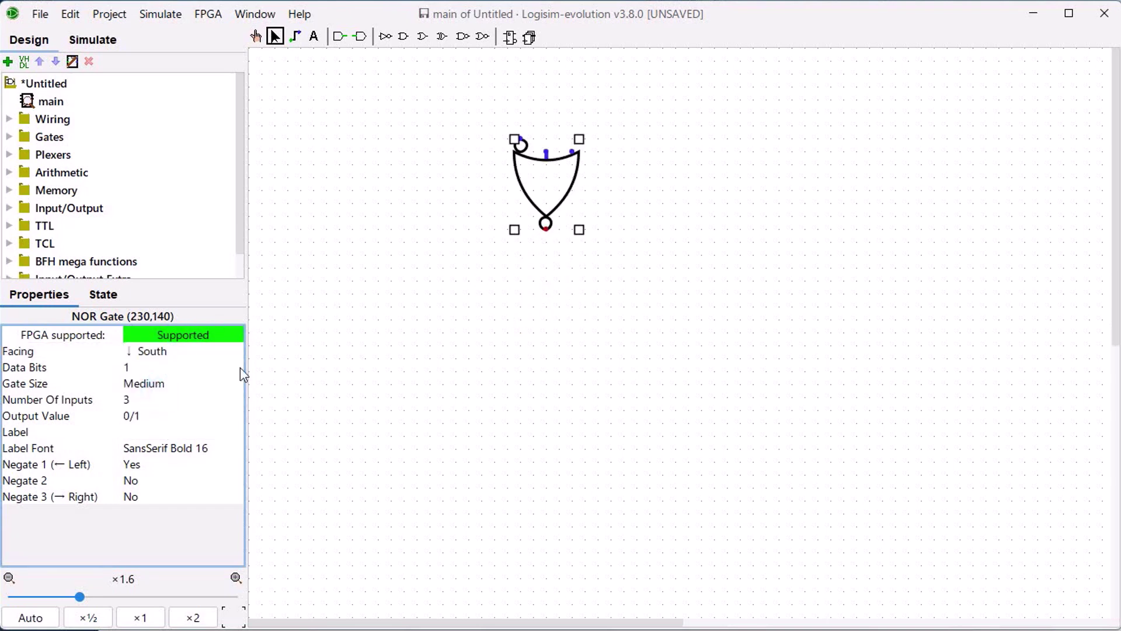
key(Down)
click(133, 368)
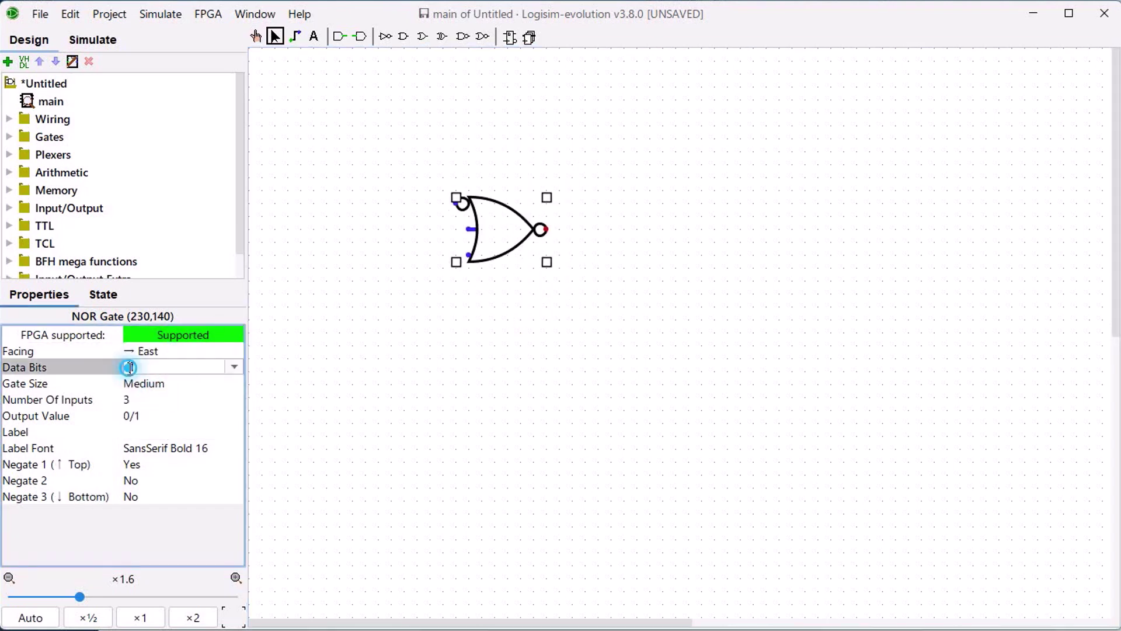
Make the NOR gate 8 bits wide and attach a splitter to a wire from its top input.
click(234, 367)
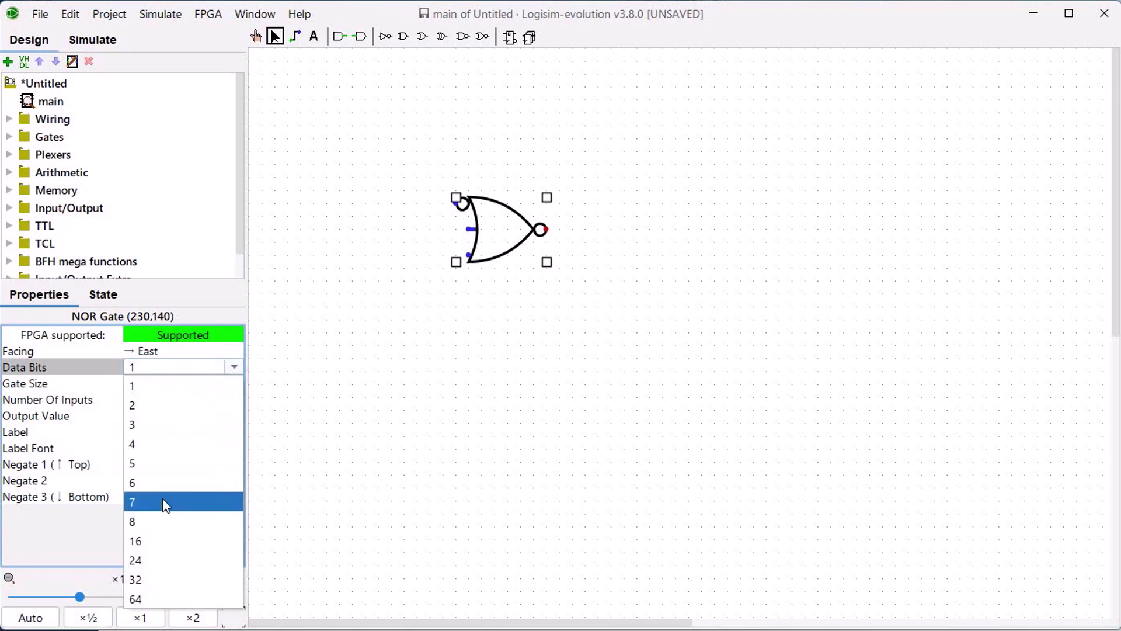
click(163, 520)
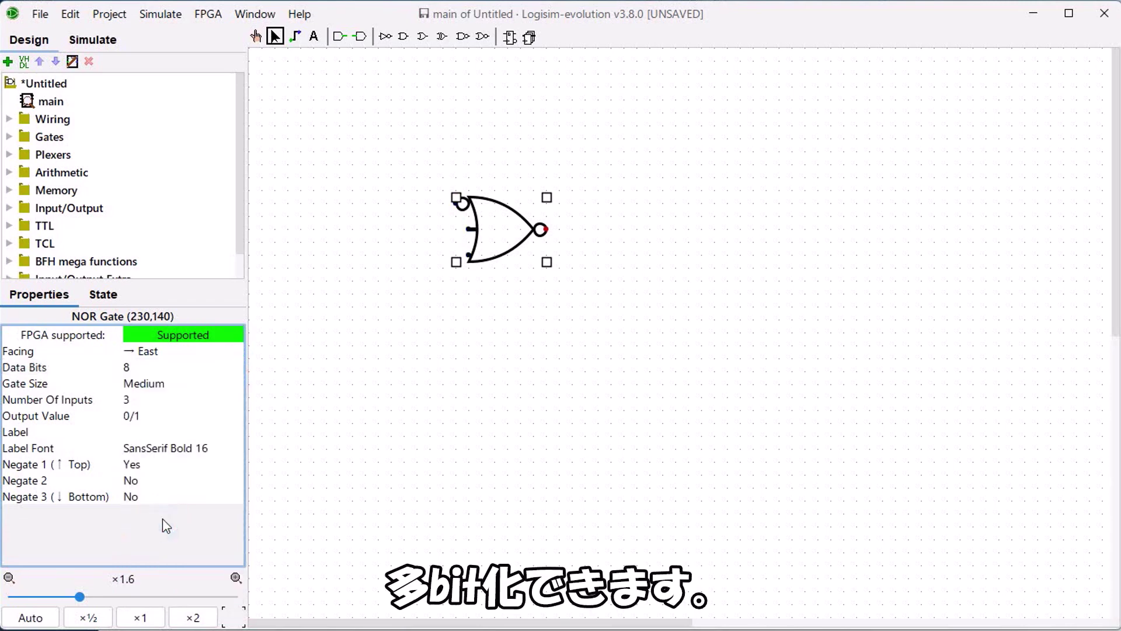
click(617, 328)
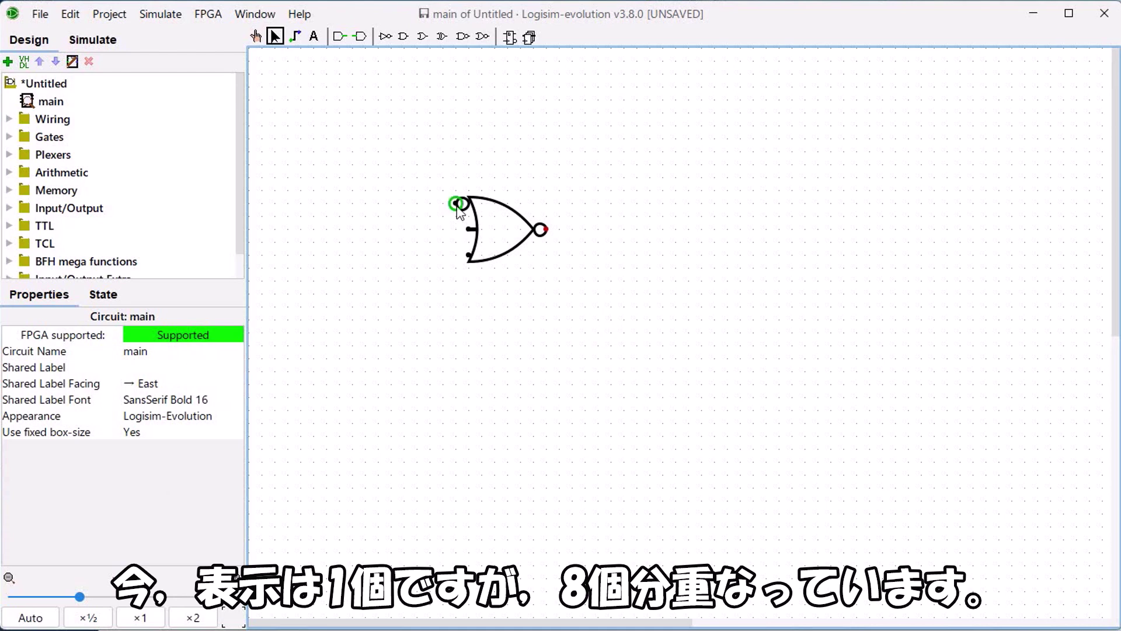
drag(457, 204, 363, 203)
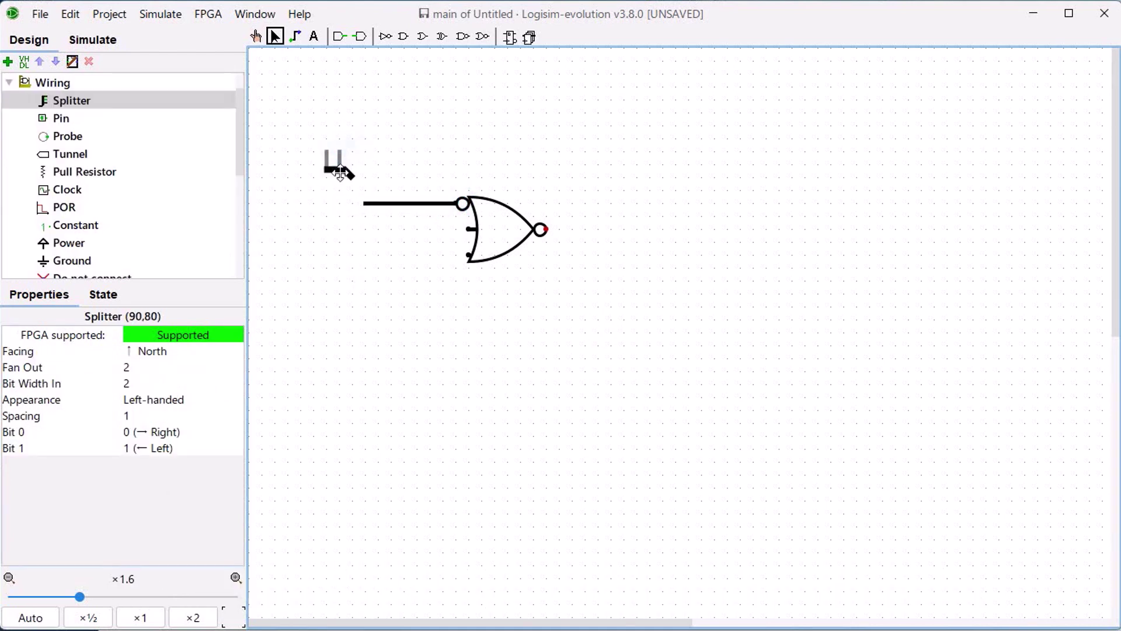
drag(333, 163, 348, 200)
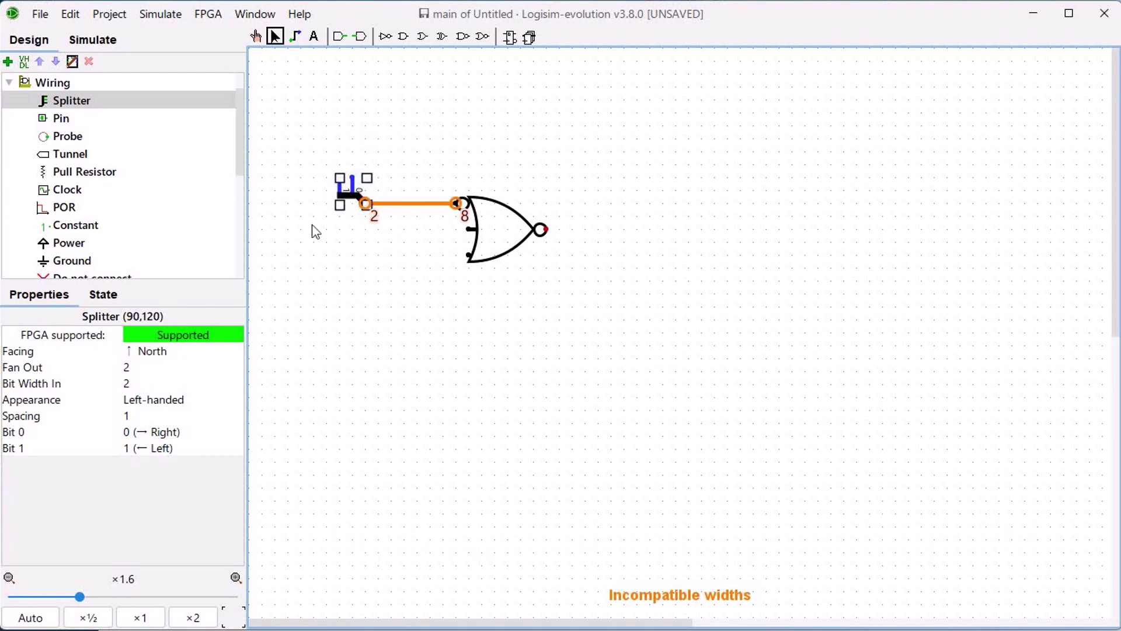
Set the splitter's Bit Width In to 8 and Fan Out to 8.
click(129, 383)
click(234, 387)
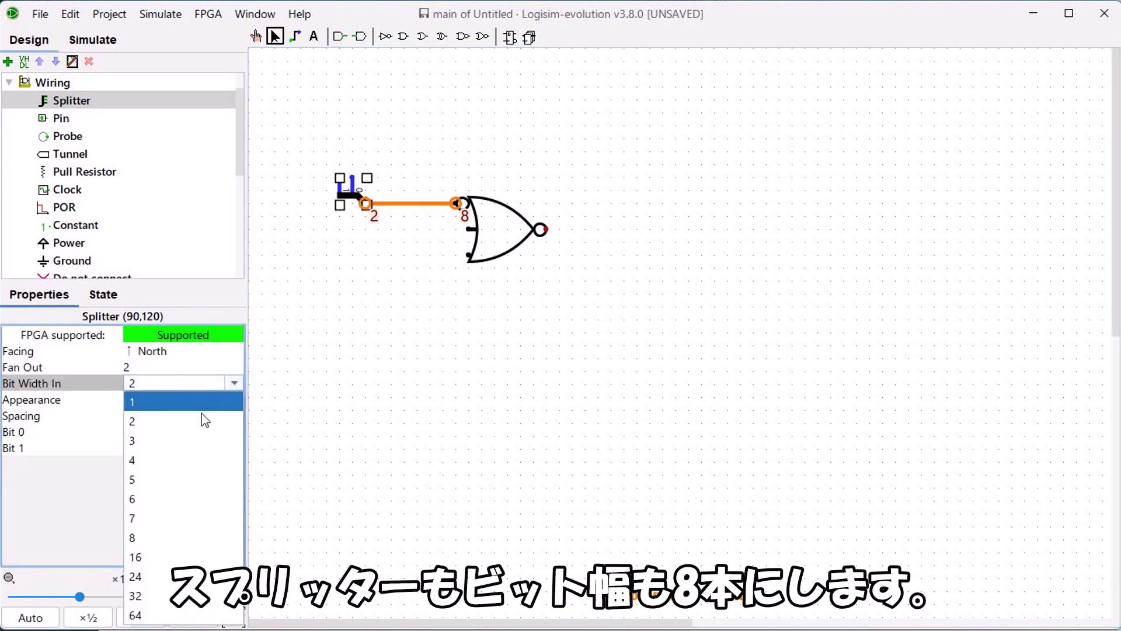
click(168, 534)
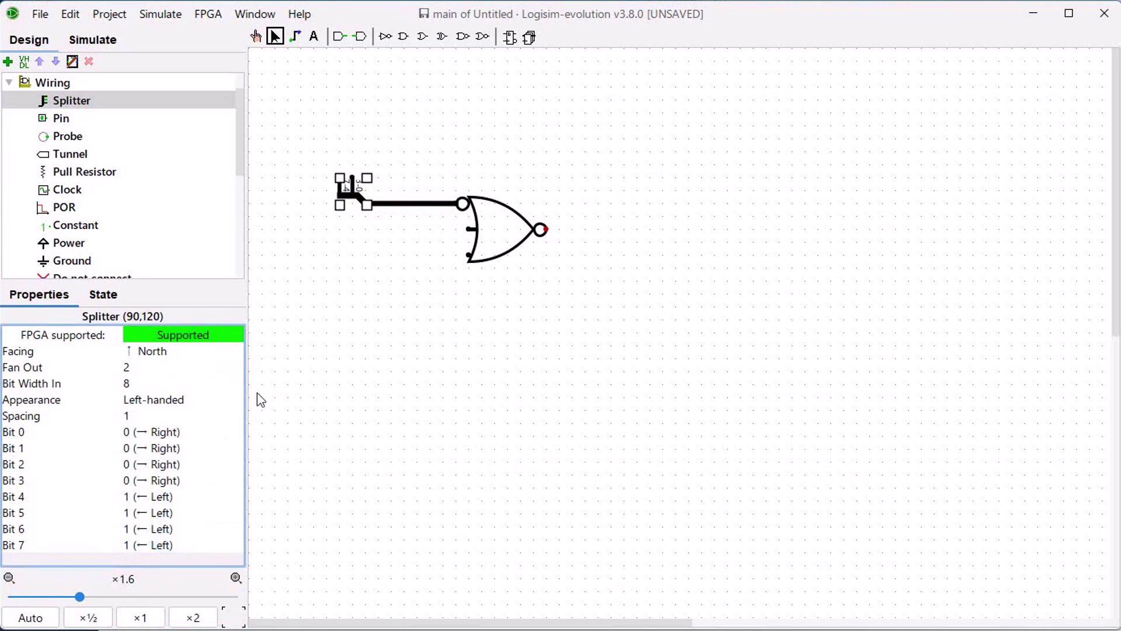
click(140, 368)
double_click(130, 368)
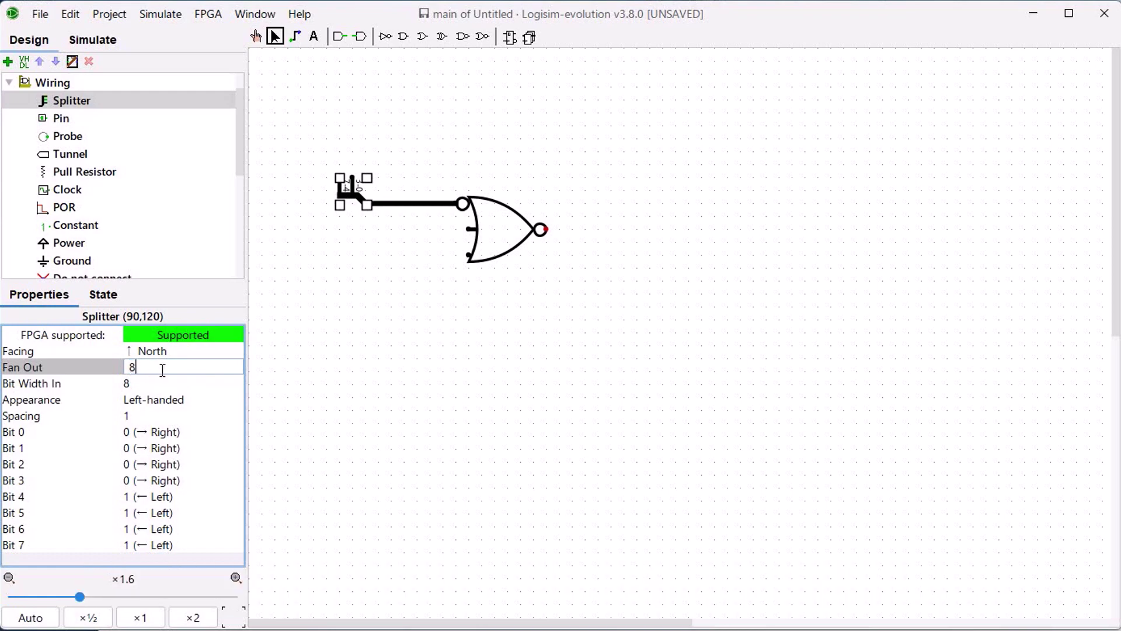
key(Return)
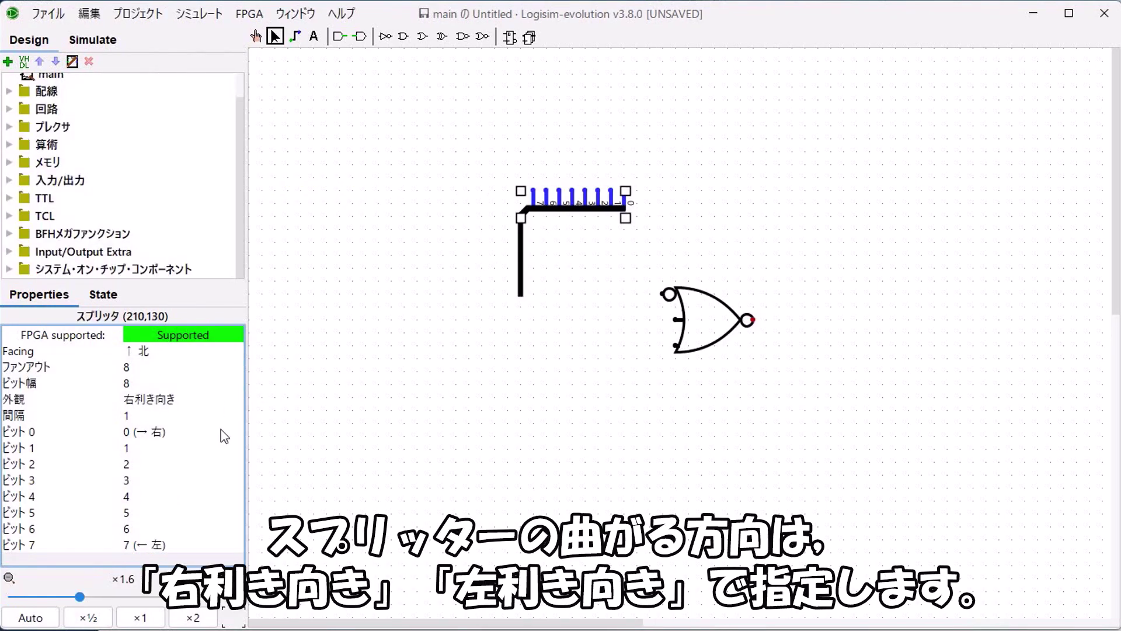
Try left-handed then right-handed appearance, and face the splitter south, then back to east.
click(165, 407)
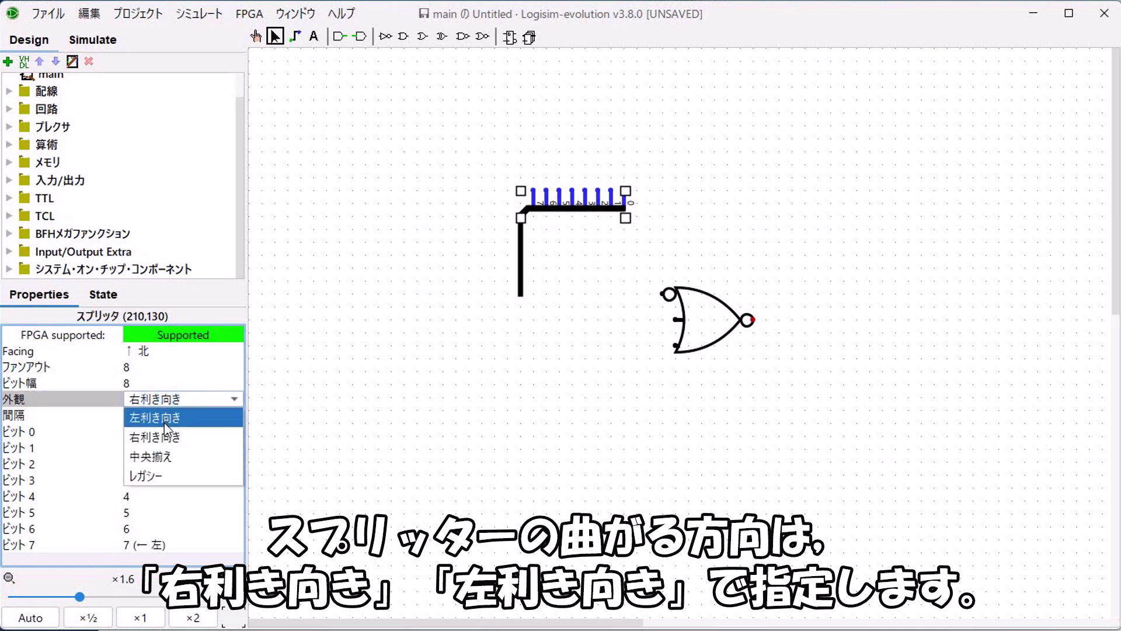
click(168, 418)
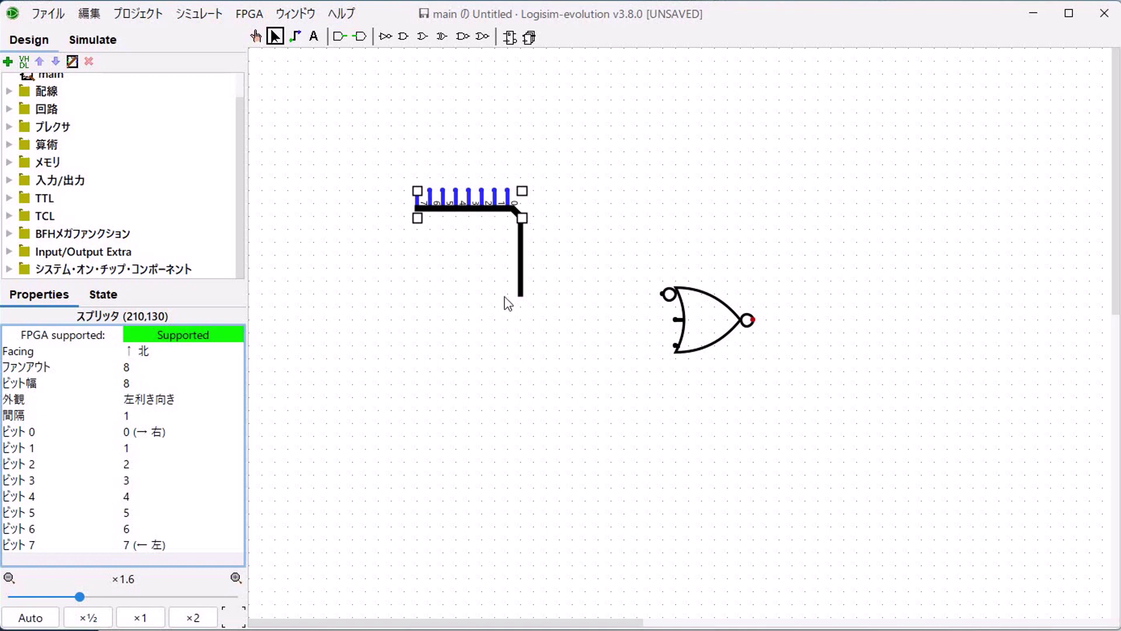
click(160, 406)
click(160, 434)
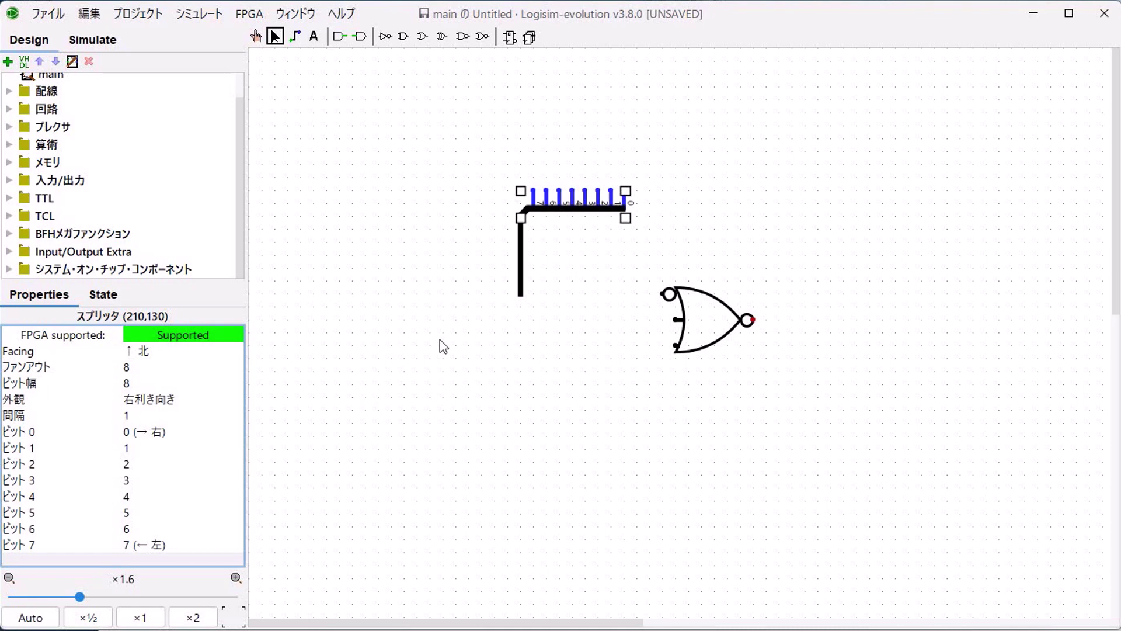
click(153, 356)
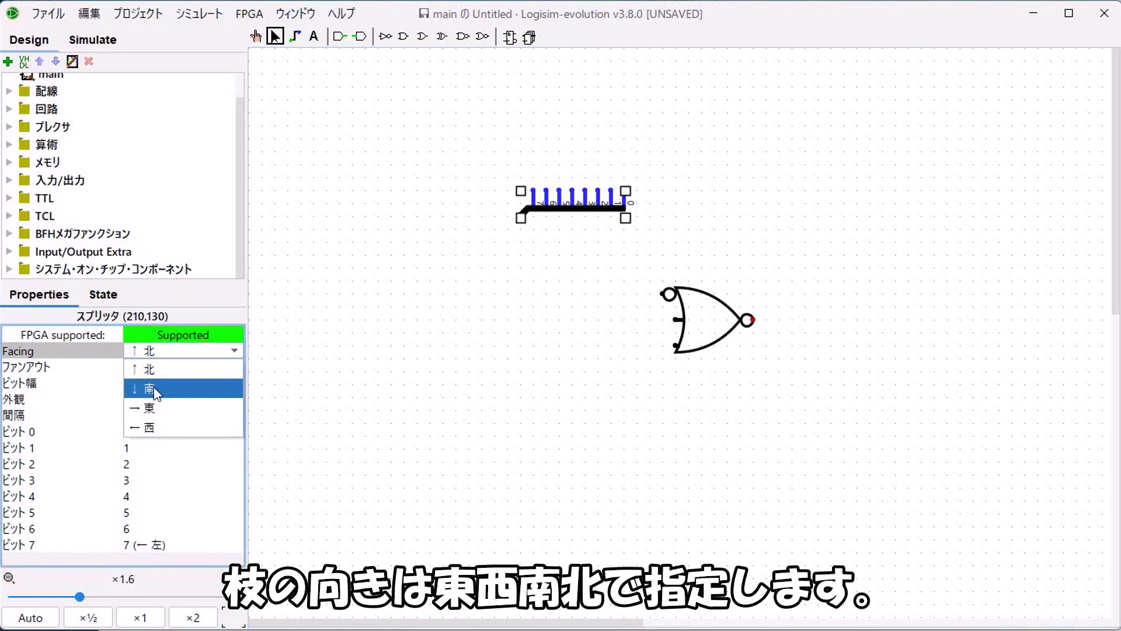
click(158, 400)
click(142, 350)
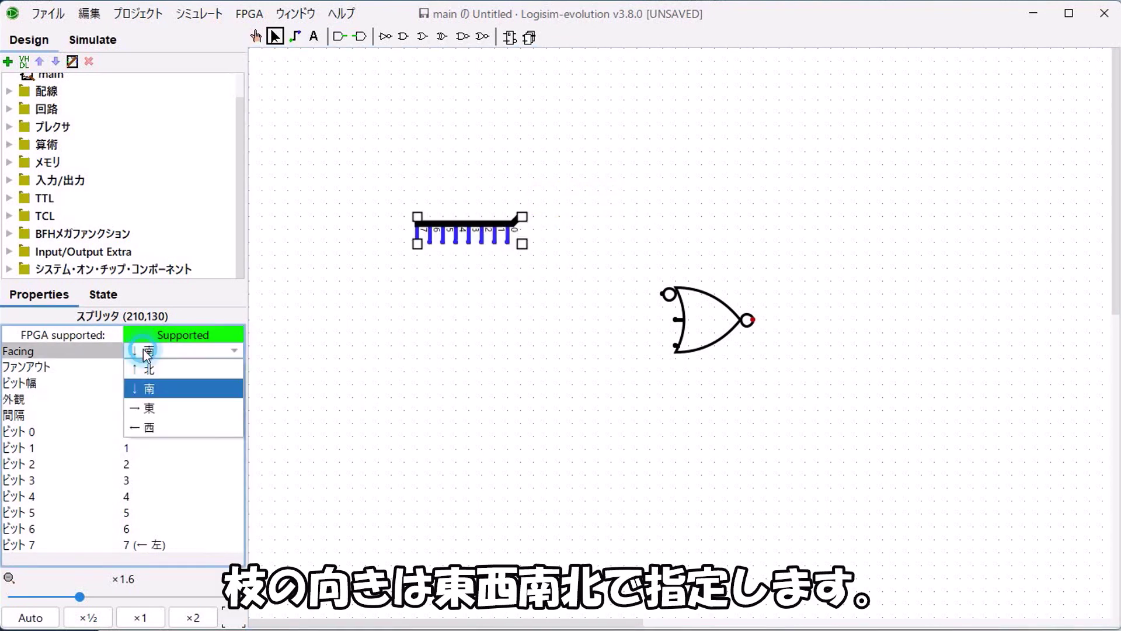
click(151, 405)
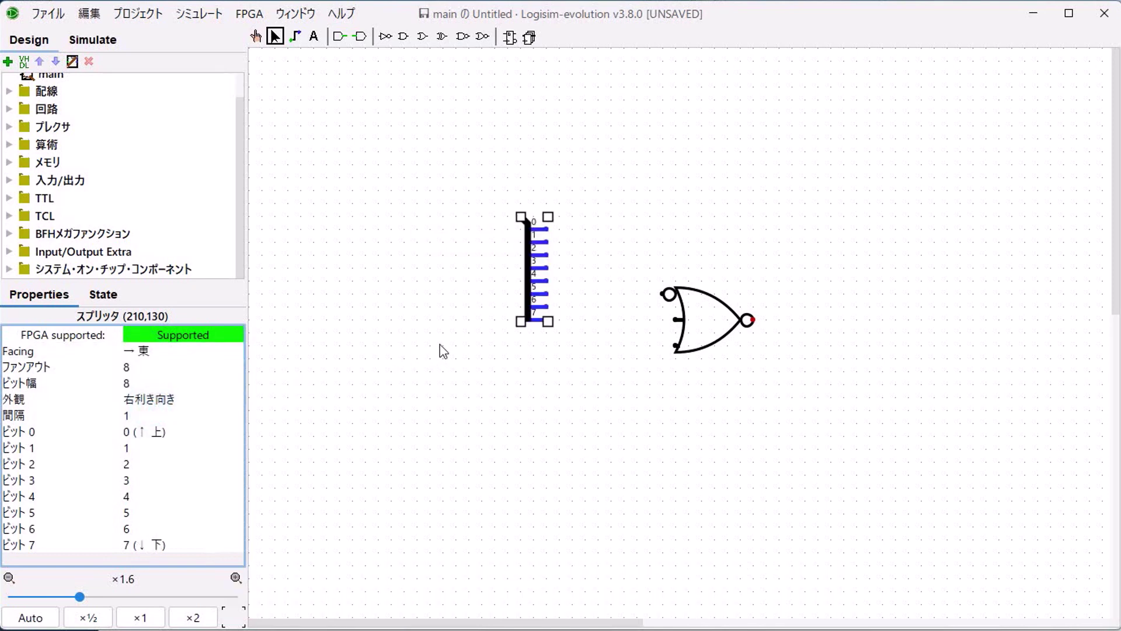
click(339, 36)
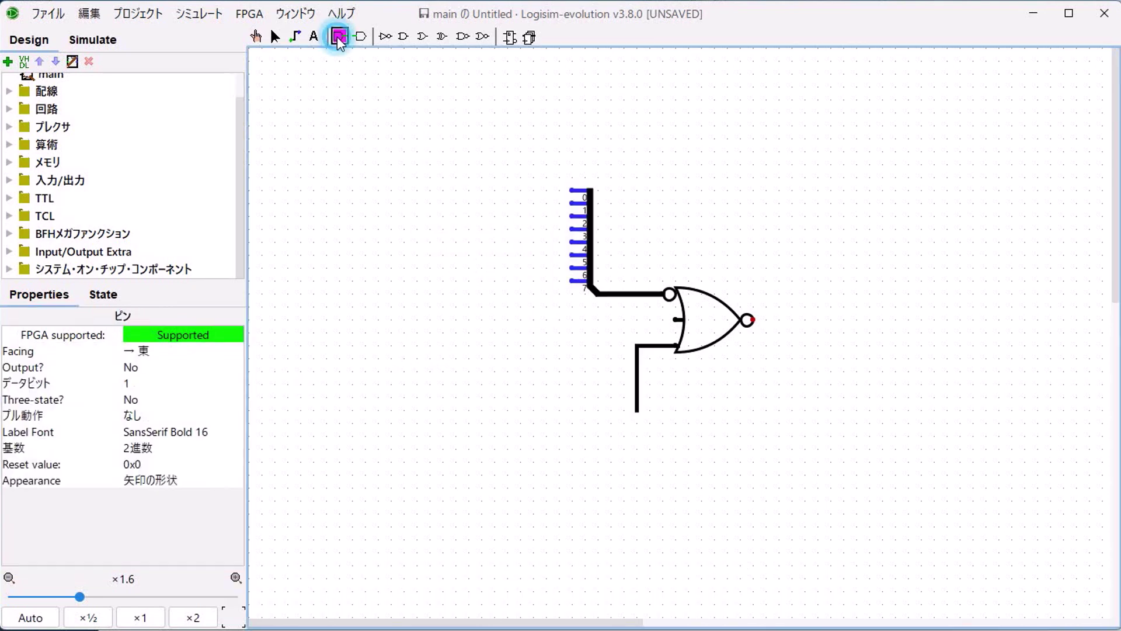
Place an input pin left of the NOR gate and give it 8 data bits.
click(520, 320)
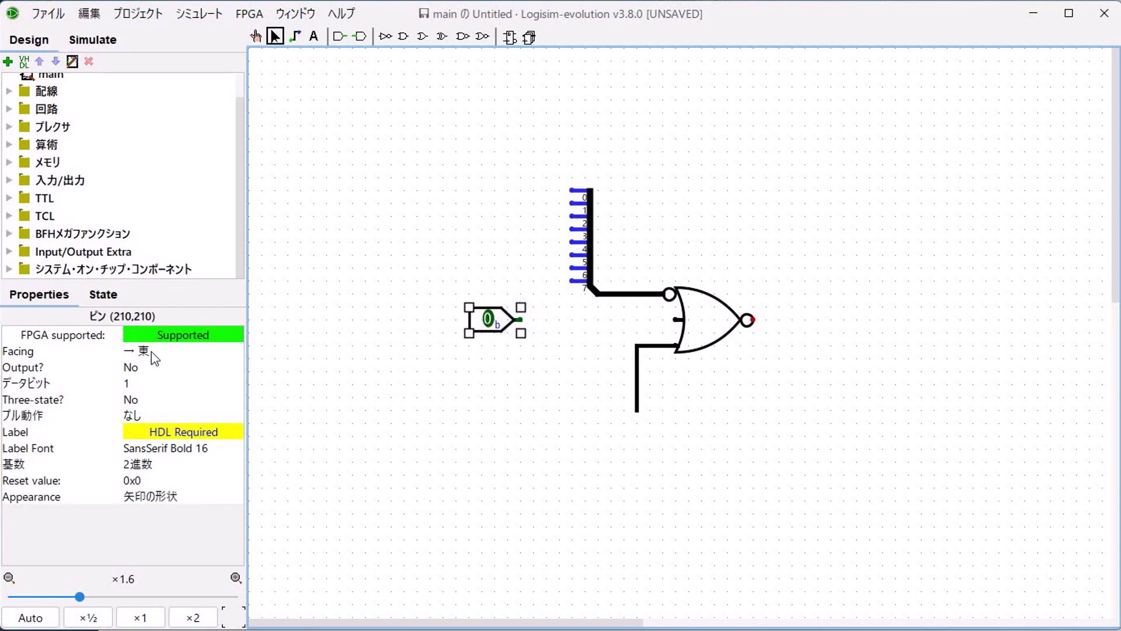
click(152, 384)
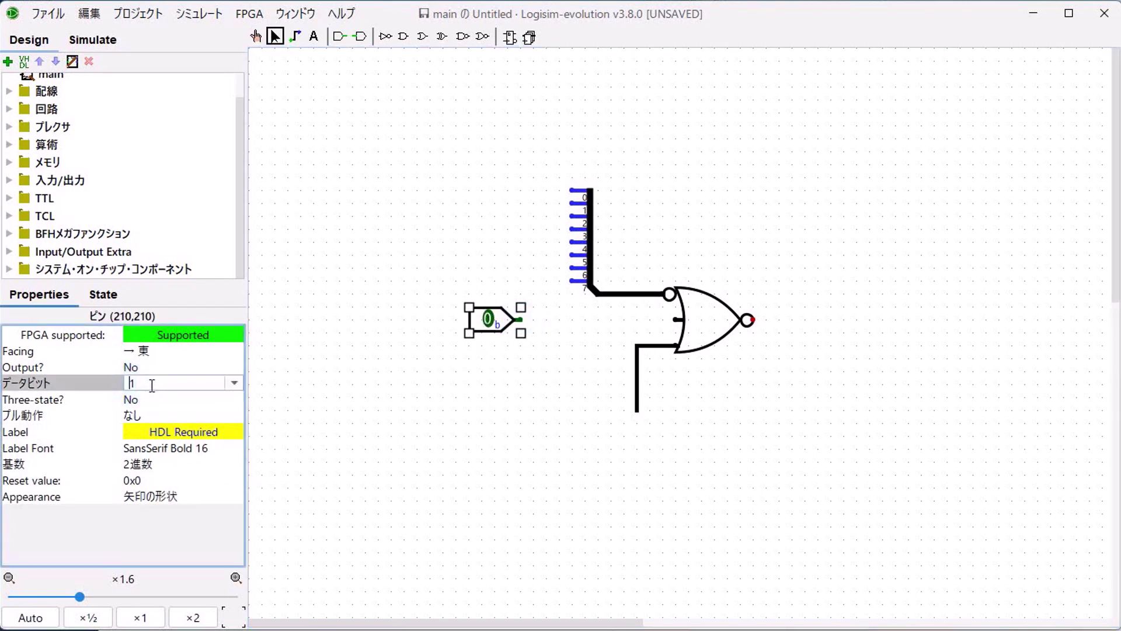
click(233, 384)
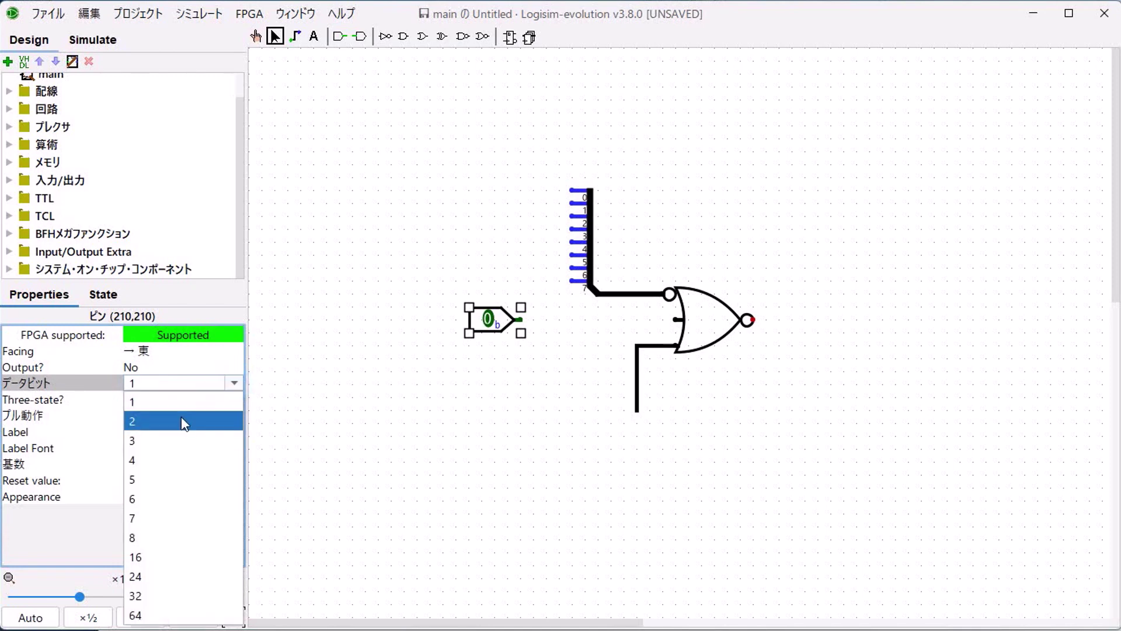
click(149, 542)
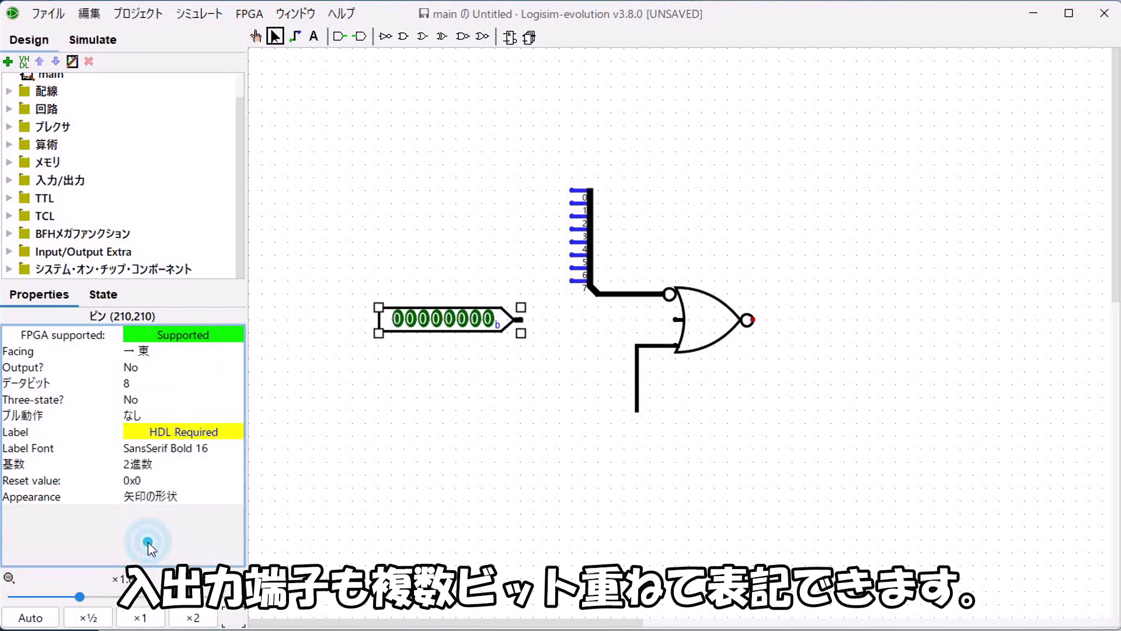
click(468, 402)
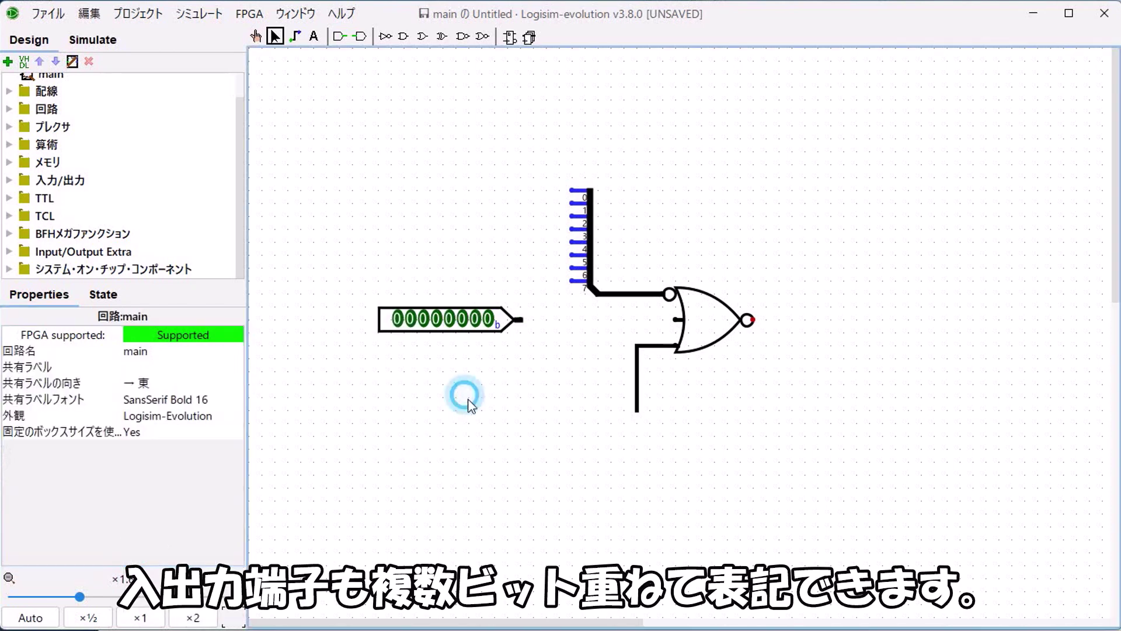
Poke the pin's first, fifth and last bits, then start a NAND gate circuit.
click(456, 332)
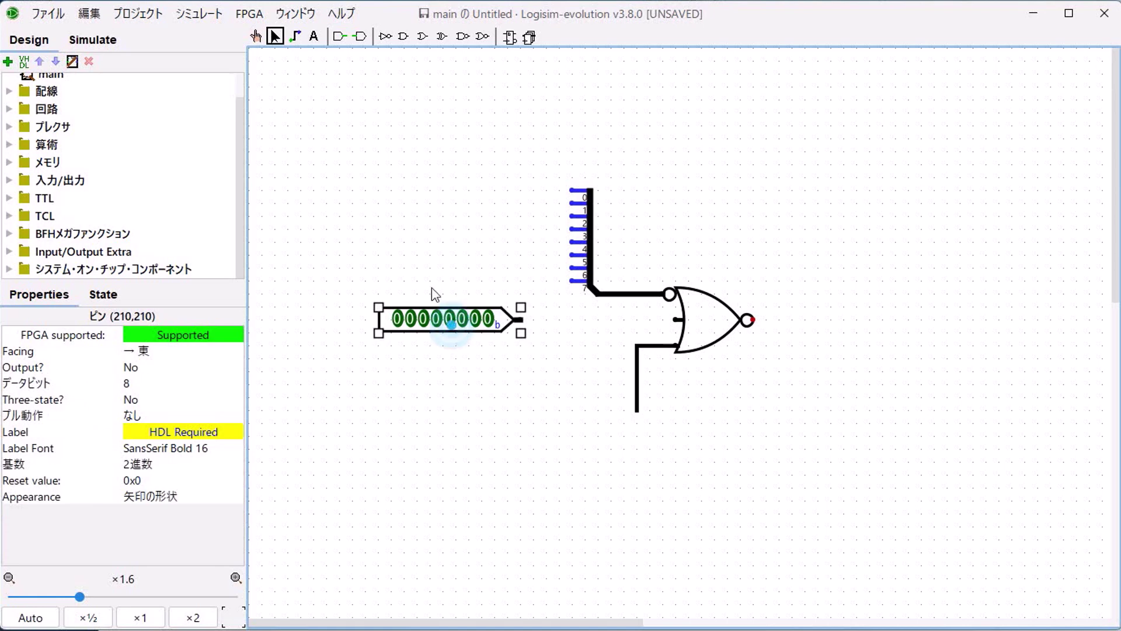
click(255, 36)
click(397, 319)
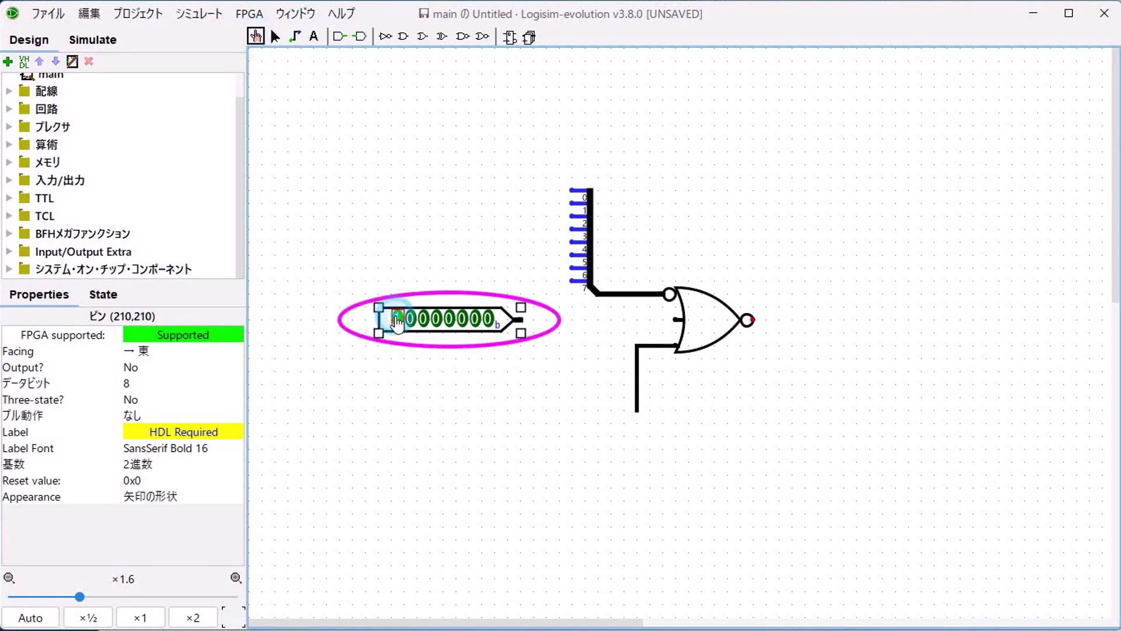
click(447, 320)
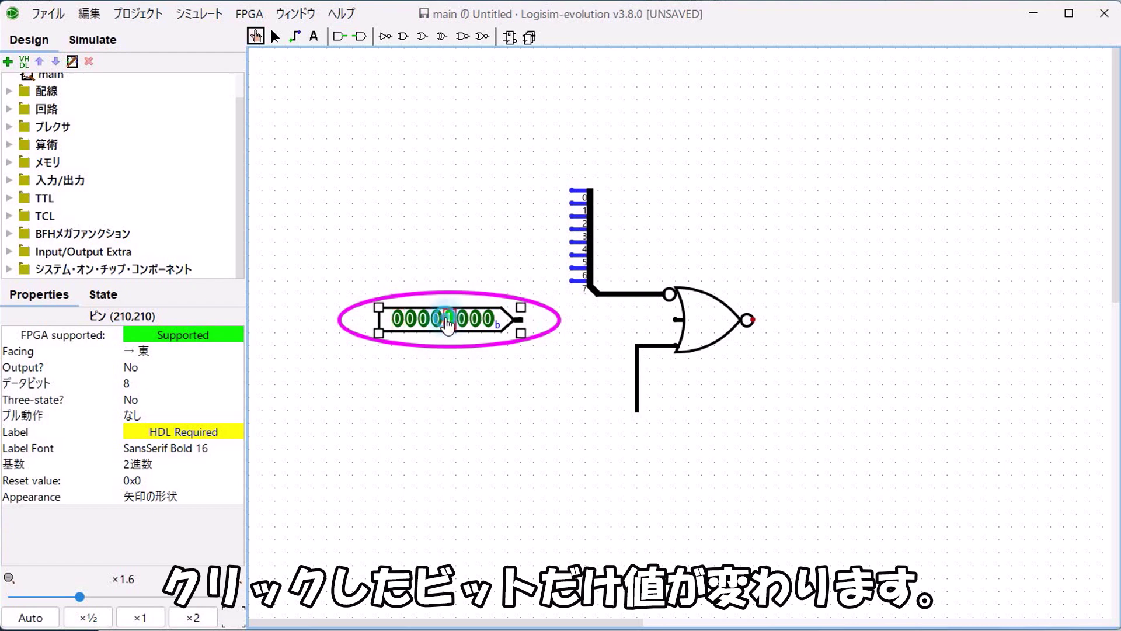
click(490, 321)
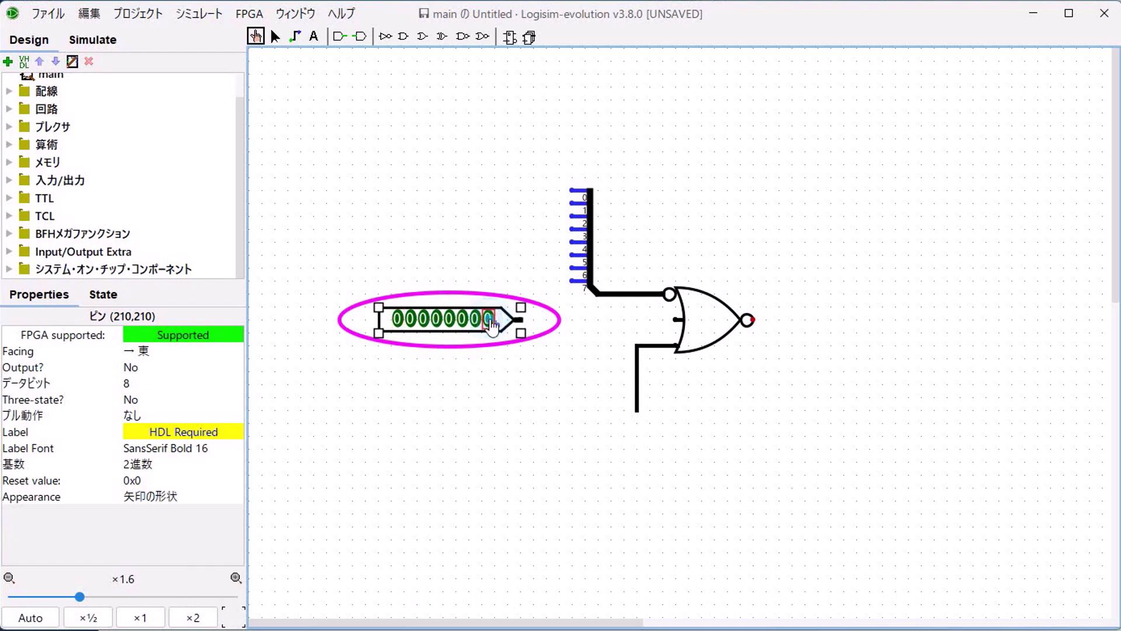
click(491, 321)
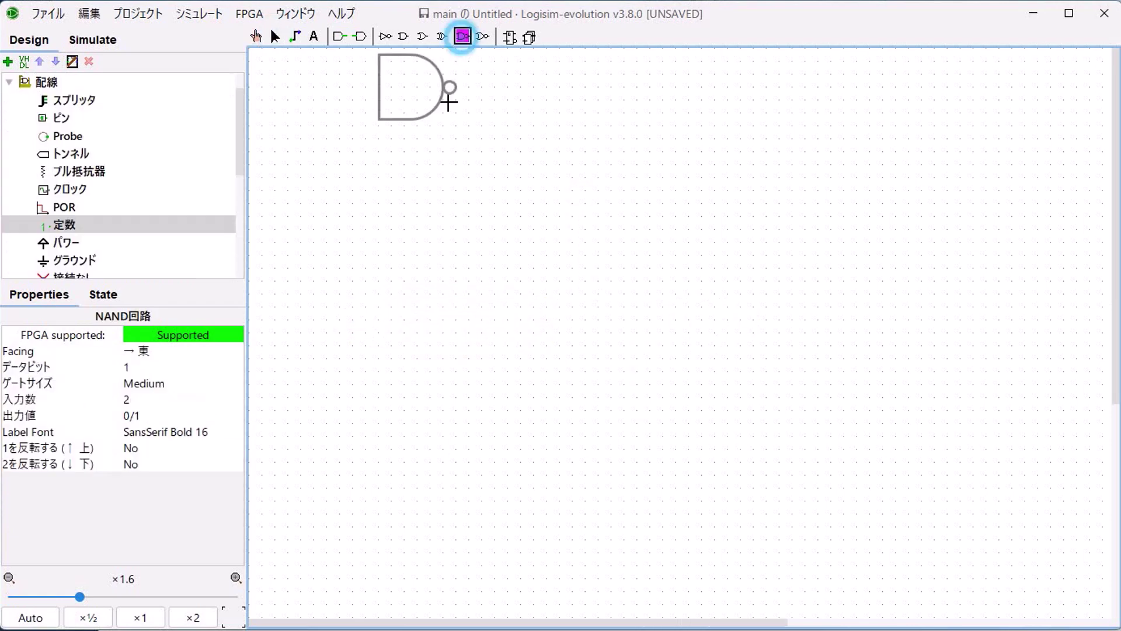
click(600, 255)
click(339, 37)
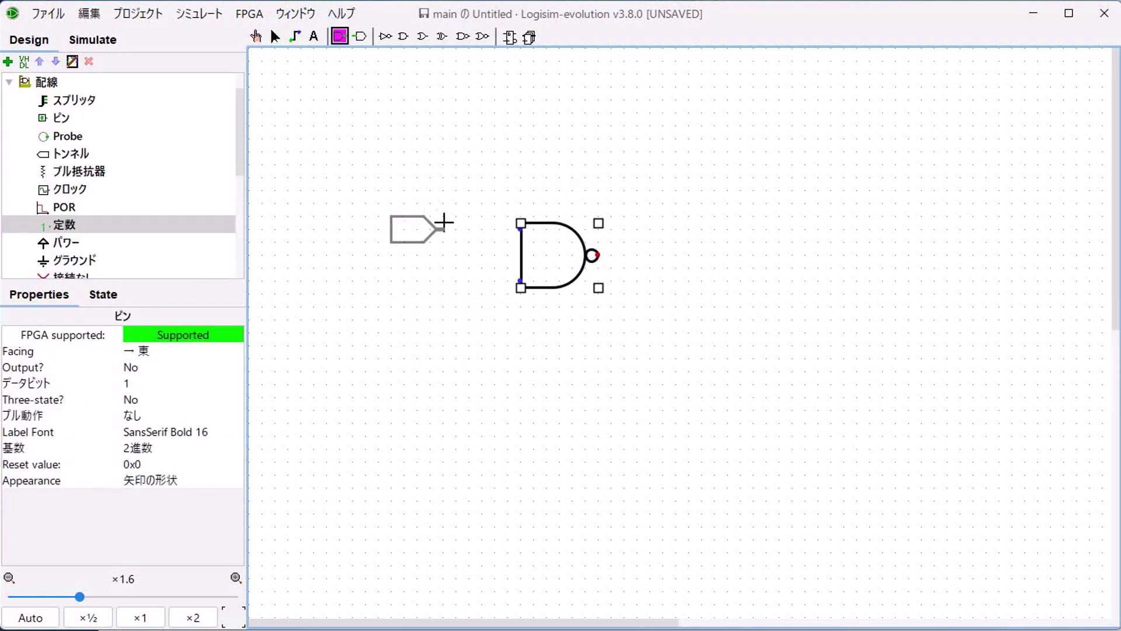
Place two input pins to the left of the NAND gate.
click(444, 229)
click(360, 36)
click(391, 280)
click(275, 36)
Add two tunnels, the lower facing east, followed by a NOT gate and output pin.
click(70, 153)
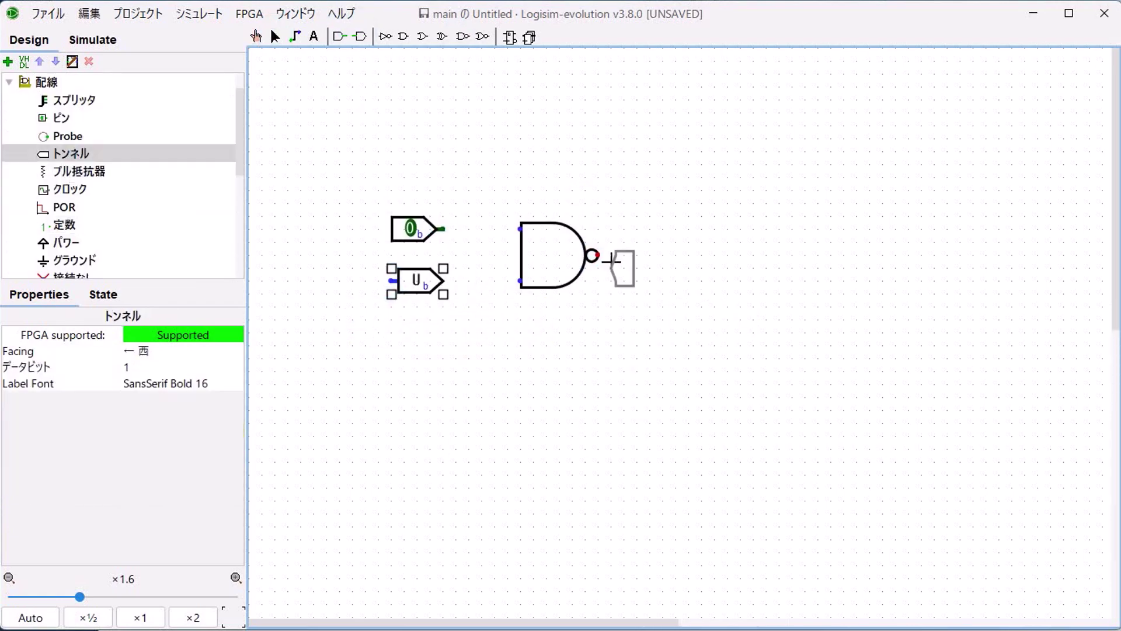
click(678, 255)
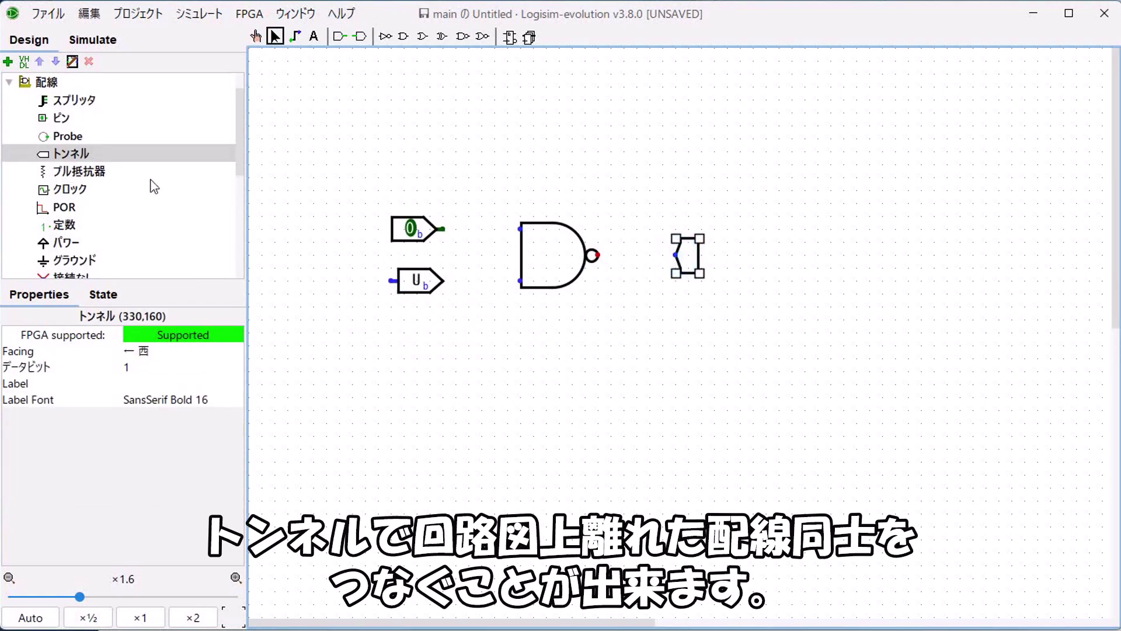
click(85, 158)
click(545, 422)
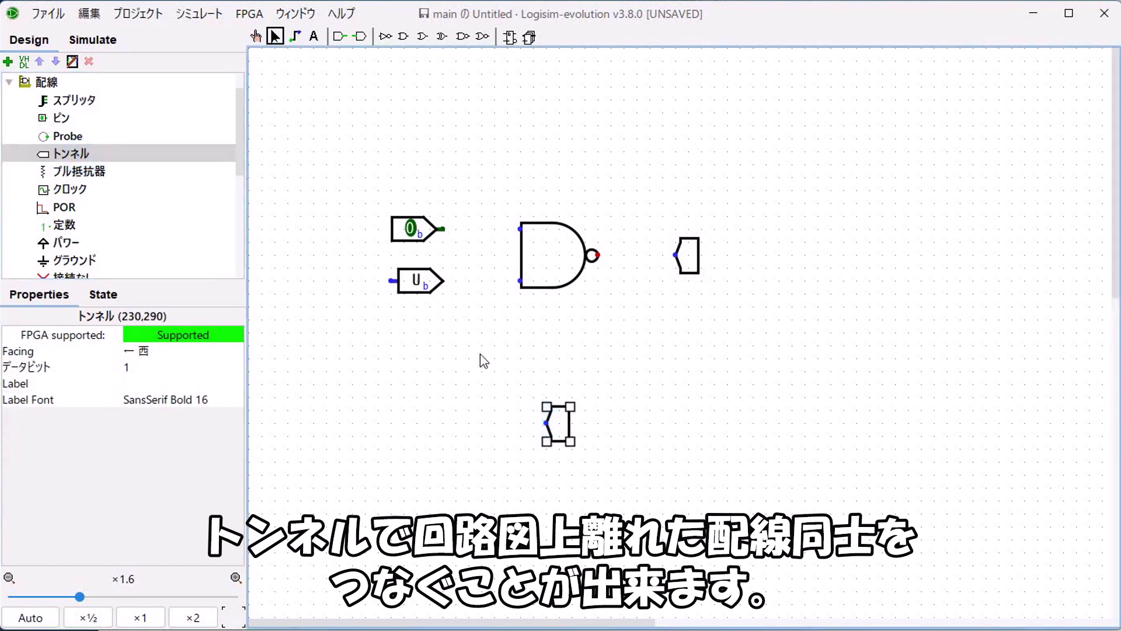
click(142, 351)
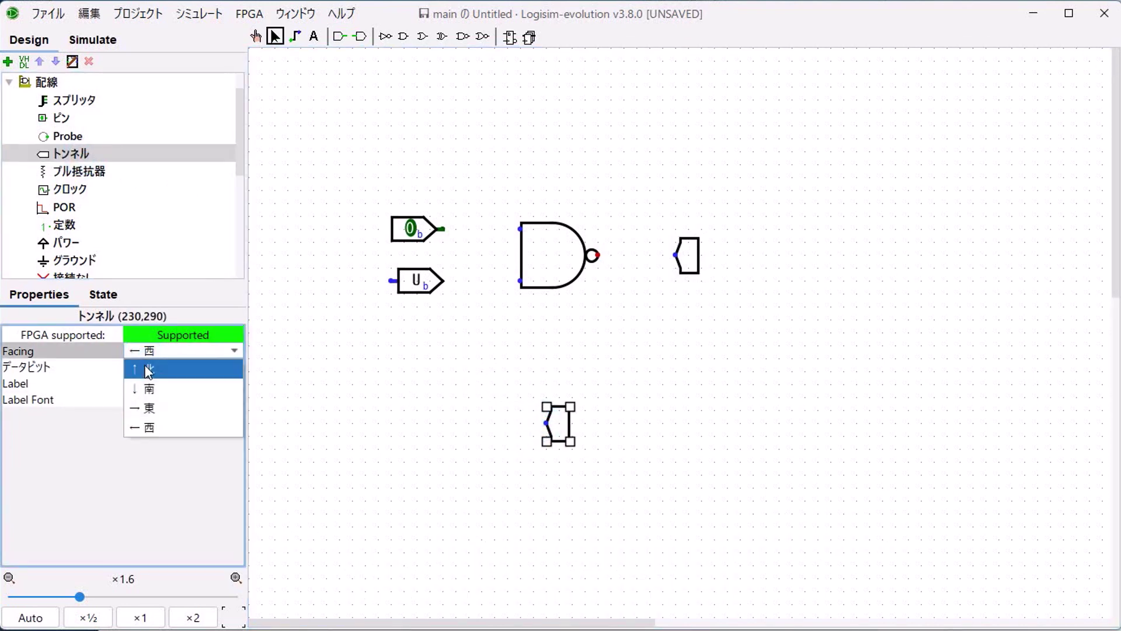
click(157, 412)
click(384, 36)
click(605, 424)
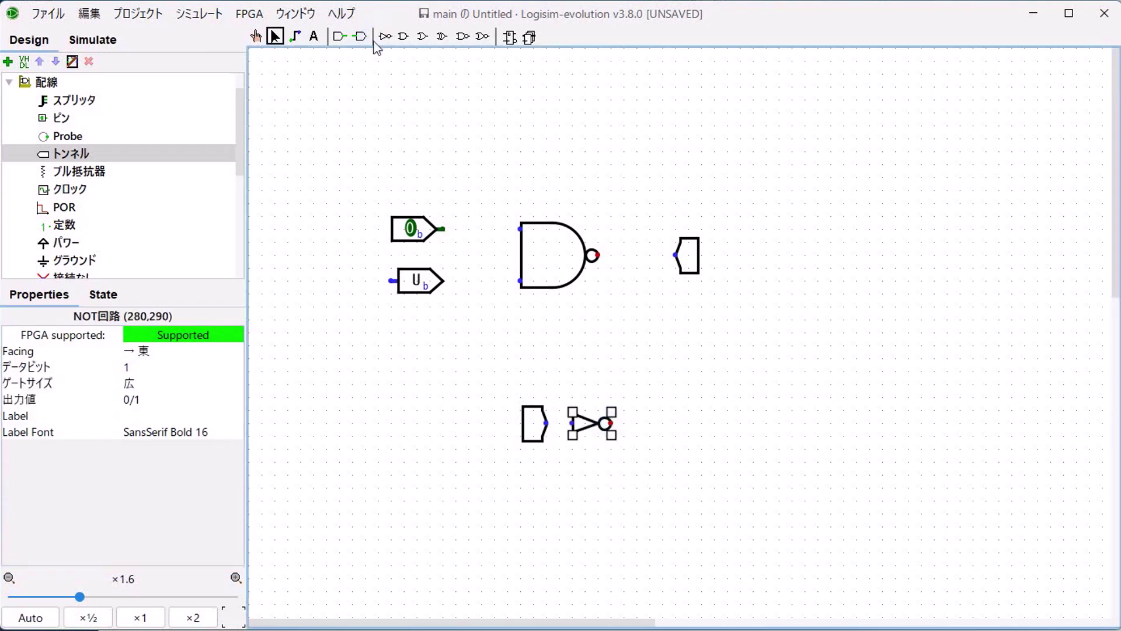
Wire the input pins to the NAND gate, replacing the misplaced lower pin.
drag(444, 229, 520, 229)
click(418, 280)
key(Delete)
click(338, 36)
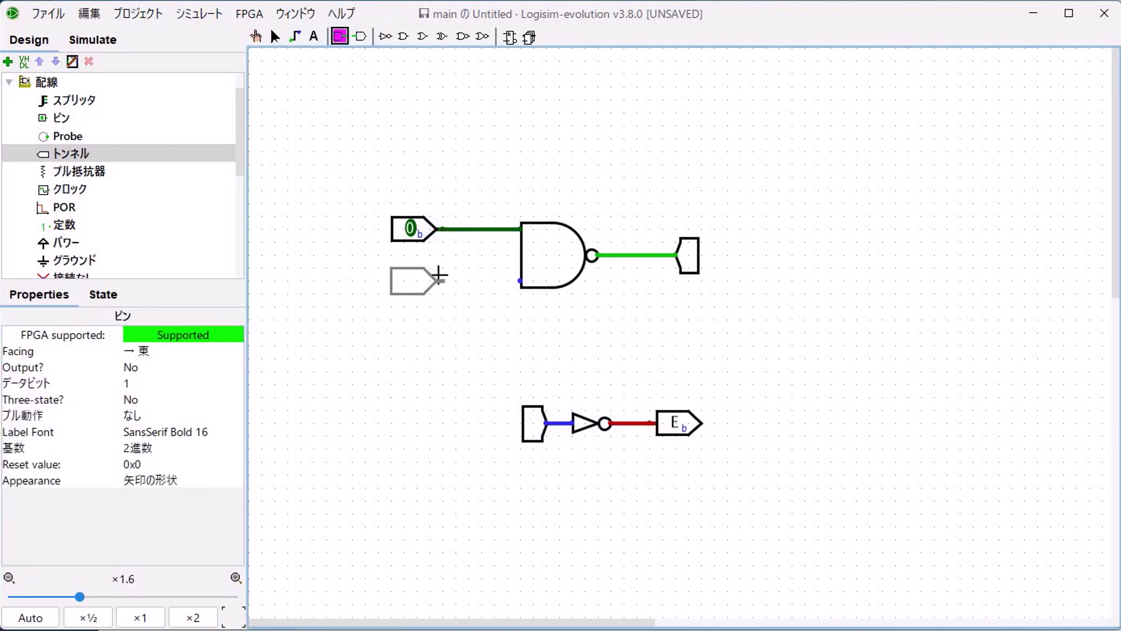
click(439, 280)
Label both tunnels "a" so the NAND output reaches the NOT gate.
click(688, 255)
click(143, 383)
text(a)
click(534, 423)
text(a)
key(Return)
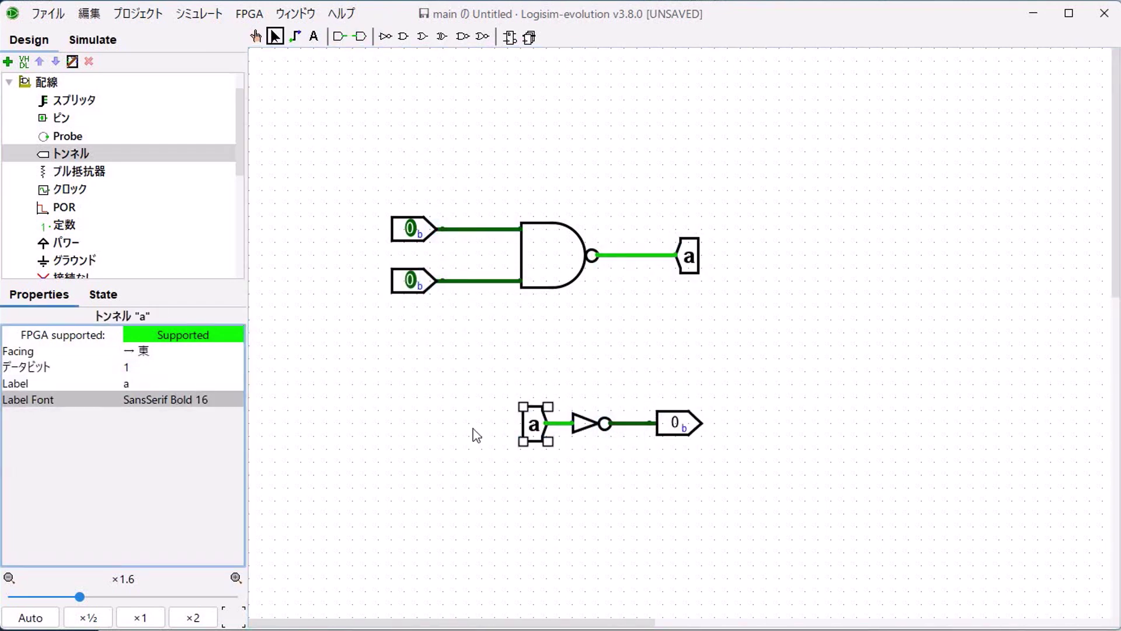
click(257, 37)
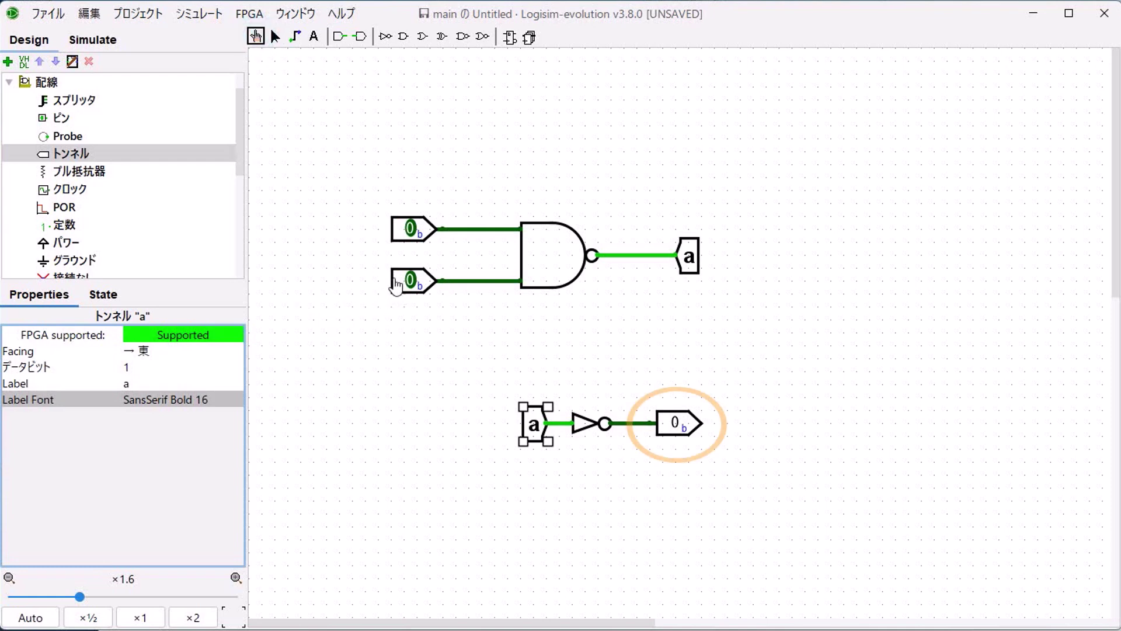
Poke the lower and upper NAND inputs, returning the lower one to 0.
click(407, 280)
click(402, 233)
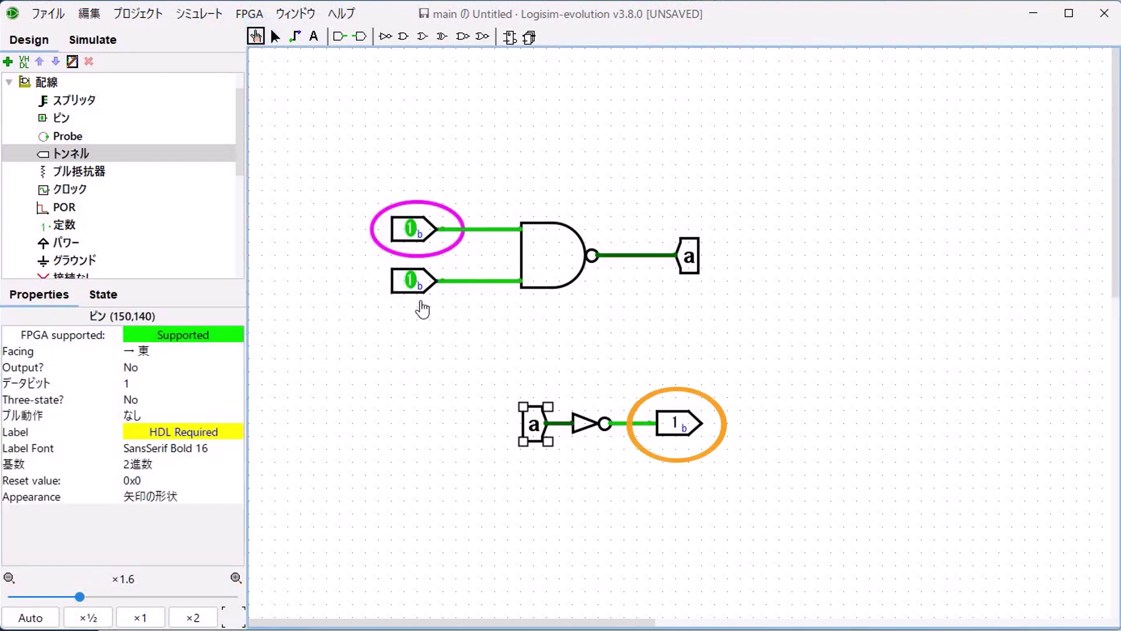
click(412, 282)
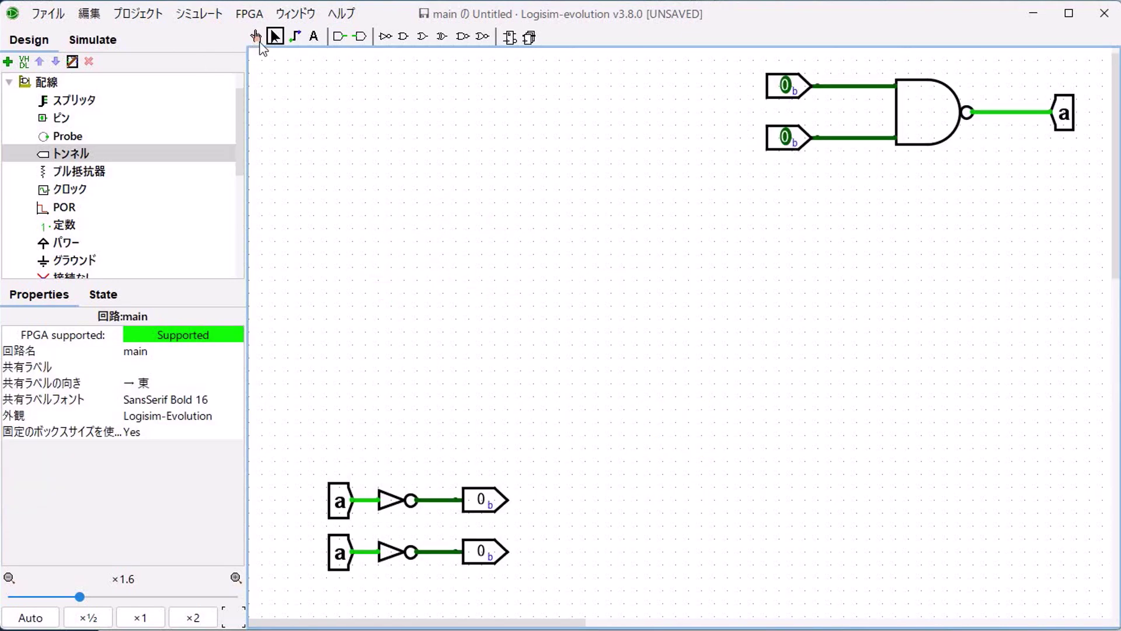
click(255, 37)
With the upper input at 1, repeatedly toggle the lower NAND input between 0 and 1.
click(785, 139)
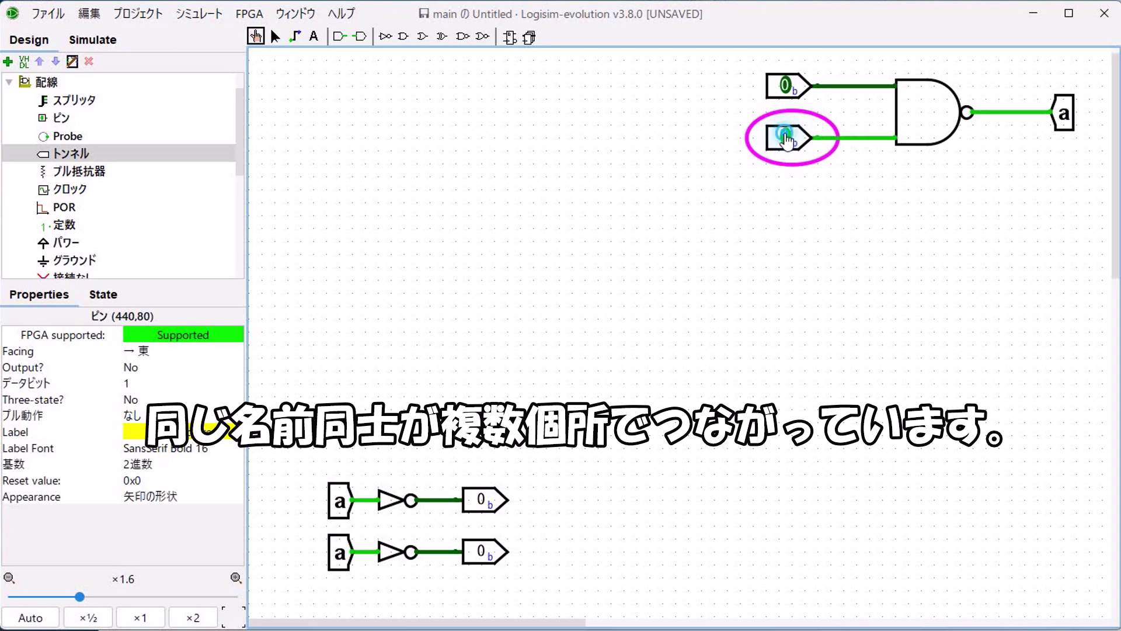
click(787, 139)
click(787, 139)
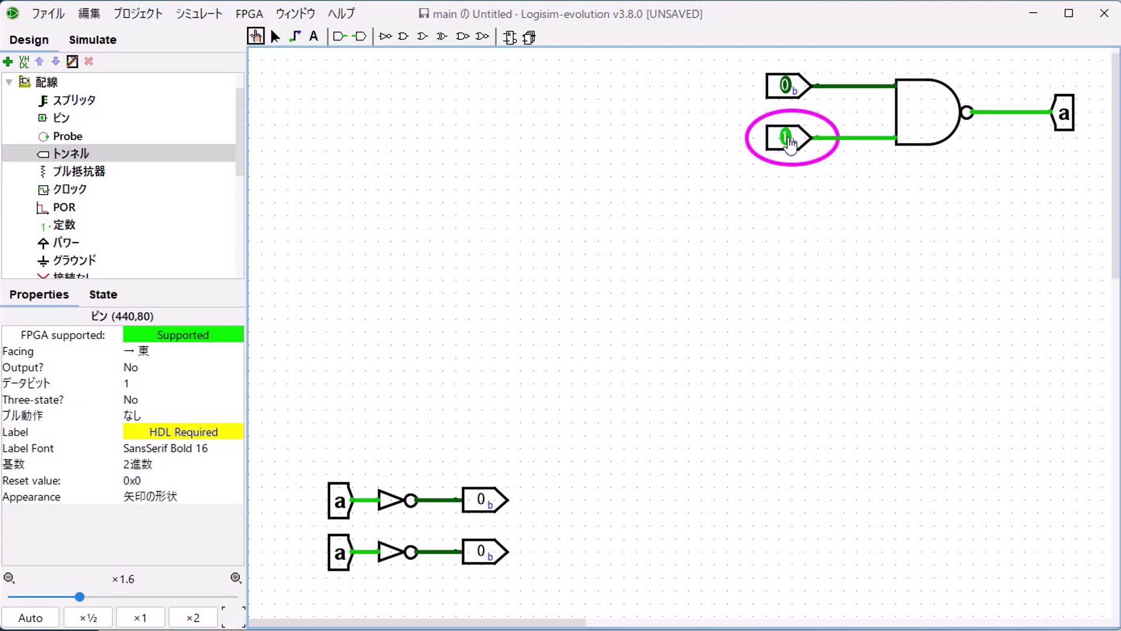
click(788, 140)
click(788, 140)
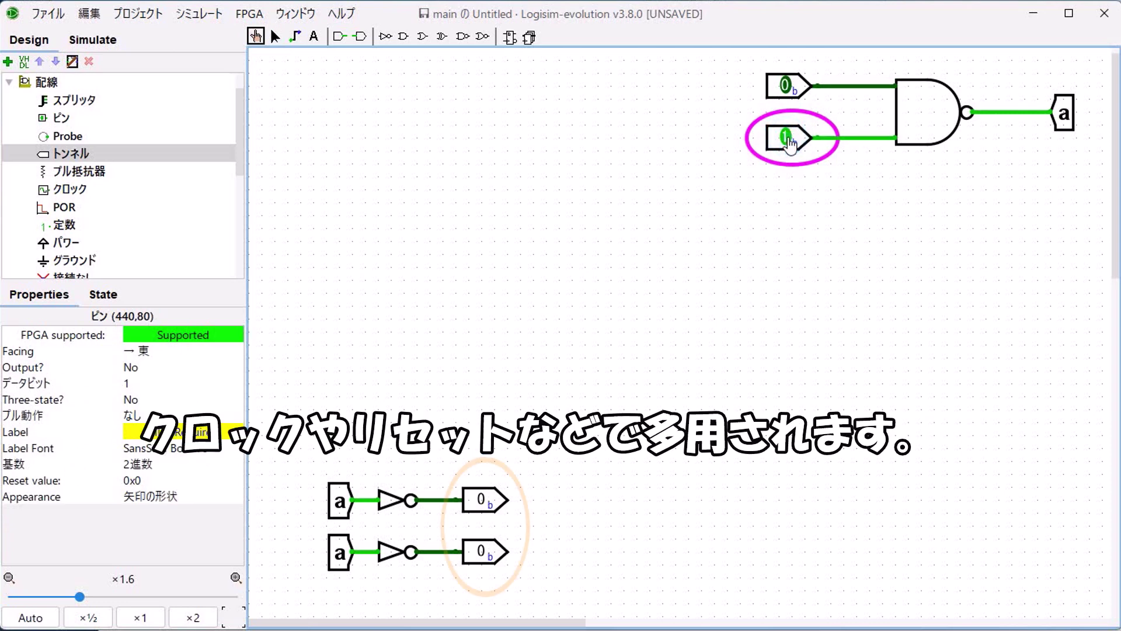
click(787, 85)
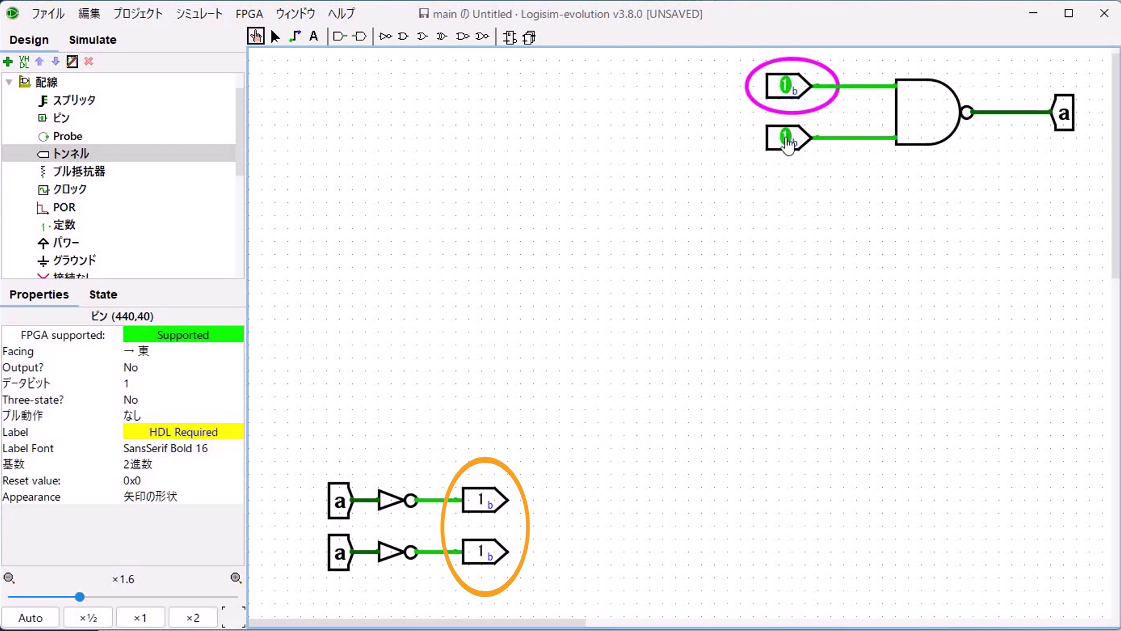
click(787, 140)
click(787, 140)
click(787, 140)
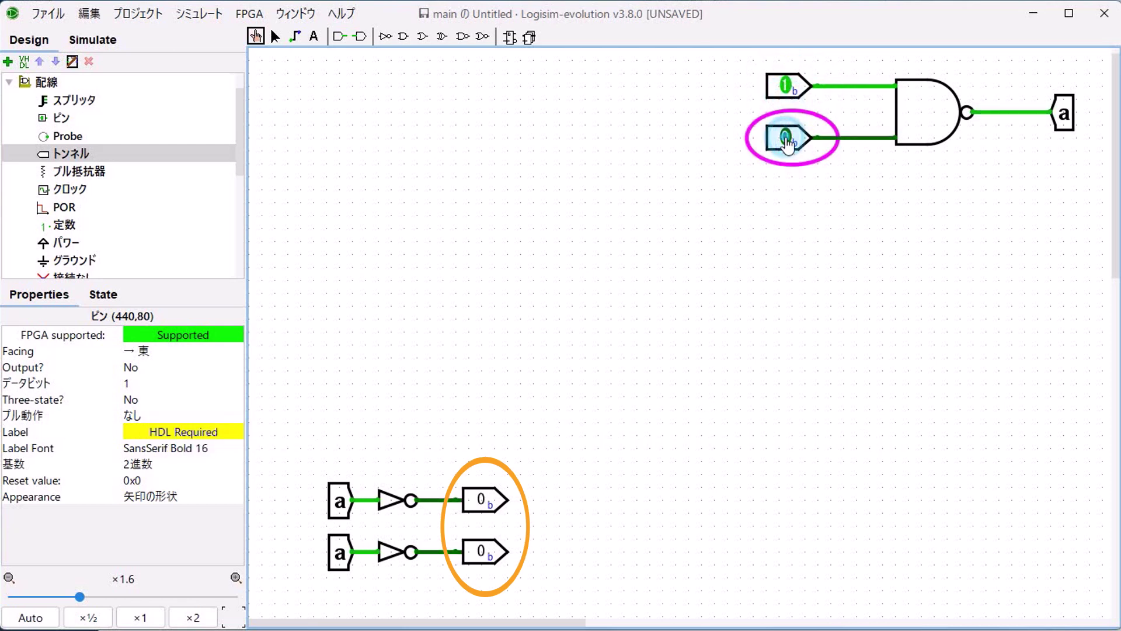
click(787, 140)
click(787, 140)
click(787, 140)
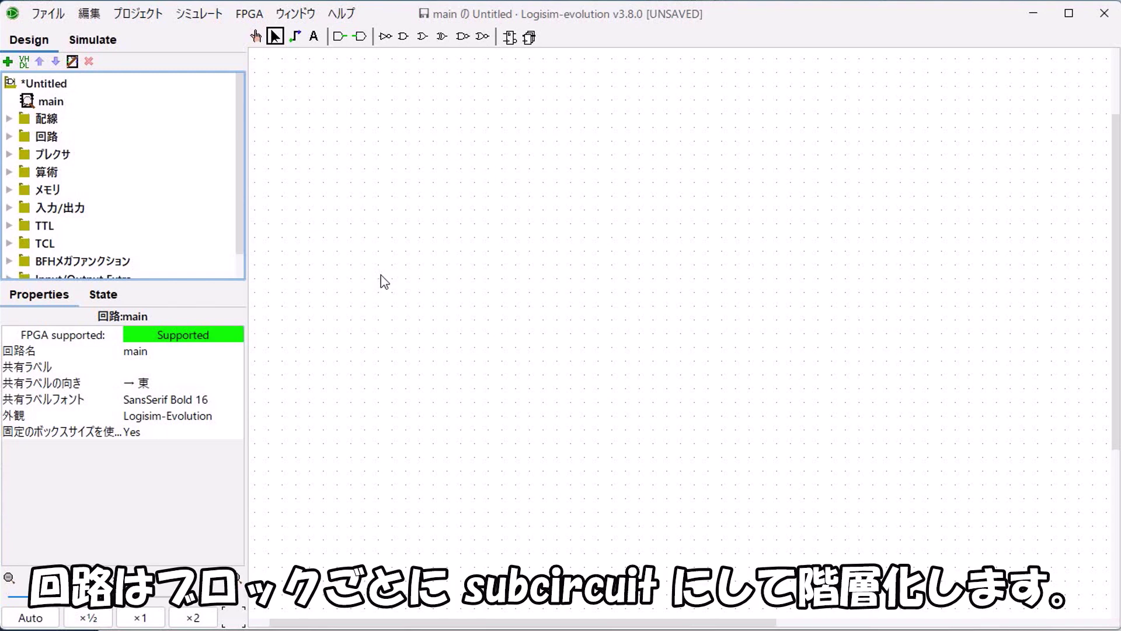
Add a circuit named mydecoder through プロジェクト > 回路の追加....
click(139, 14)
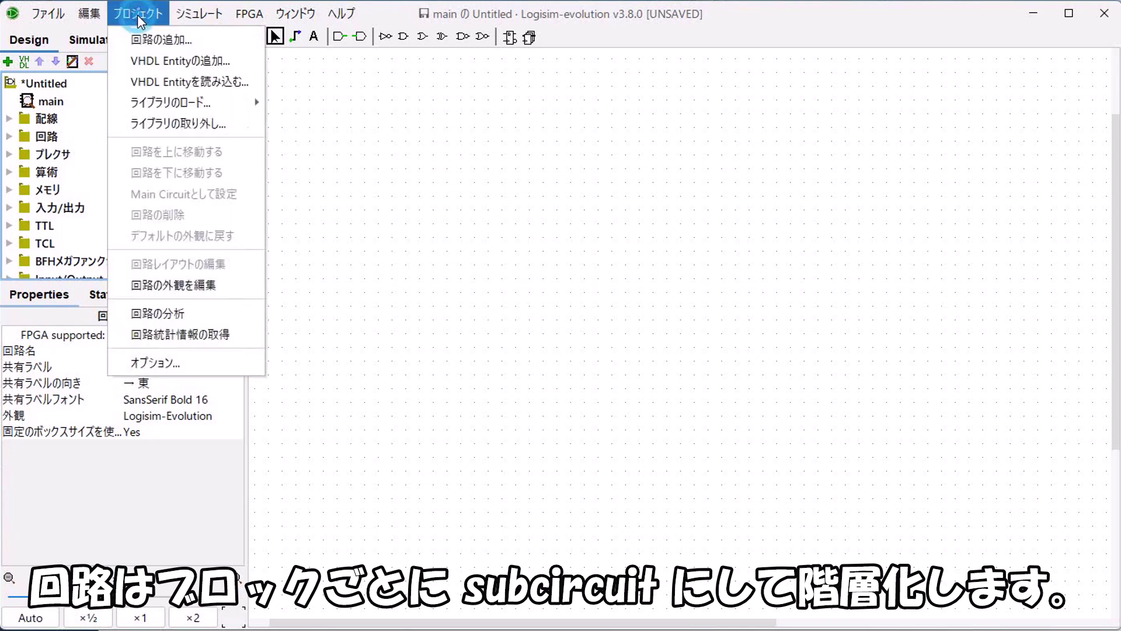
click(155, 42)
text(my)
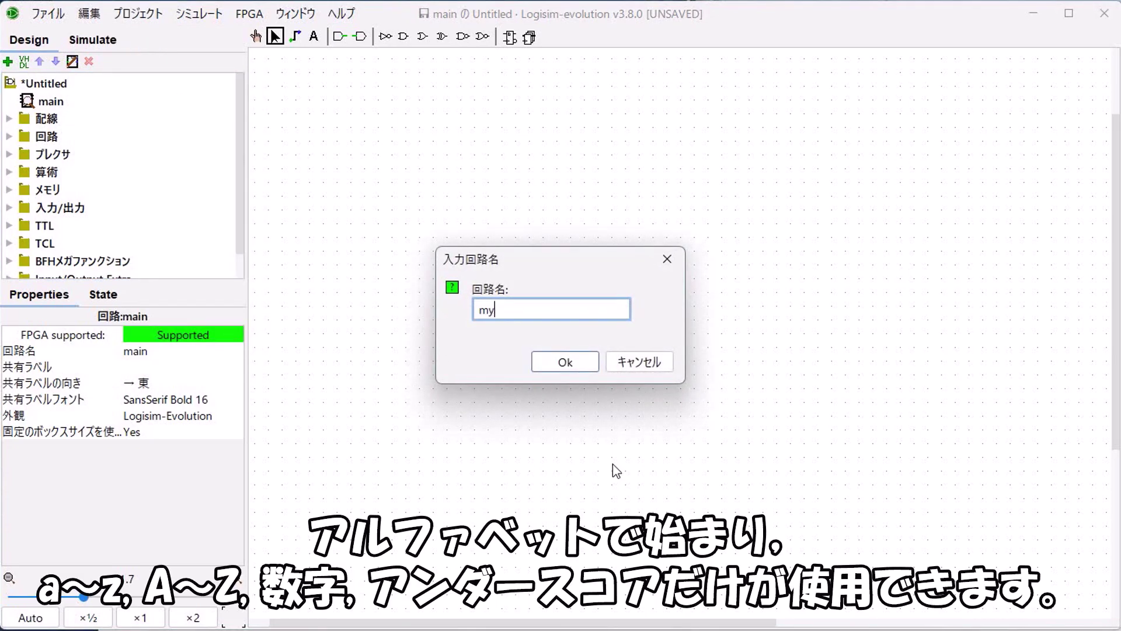
text(decoder)
click(561, 362)
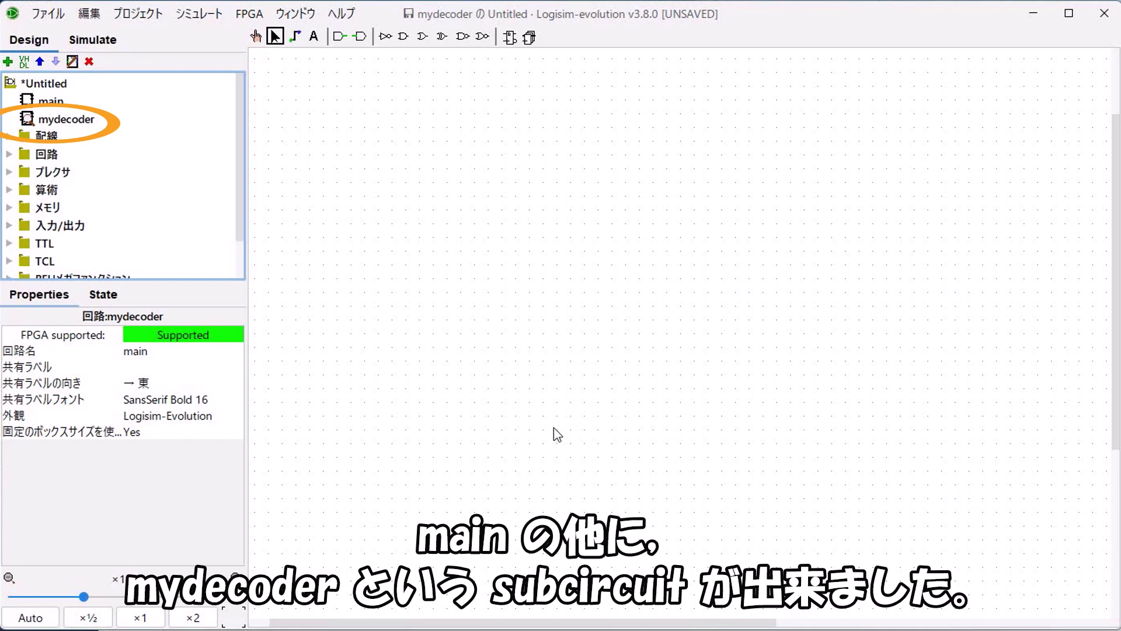
Open the mydecoder circuit and place four input pins along the top.
click(68, 120)
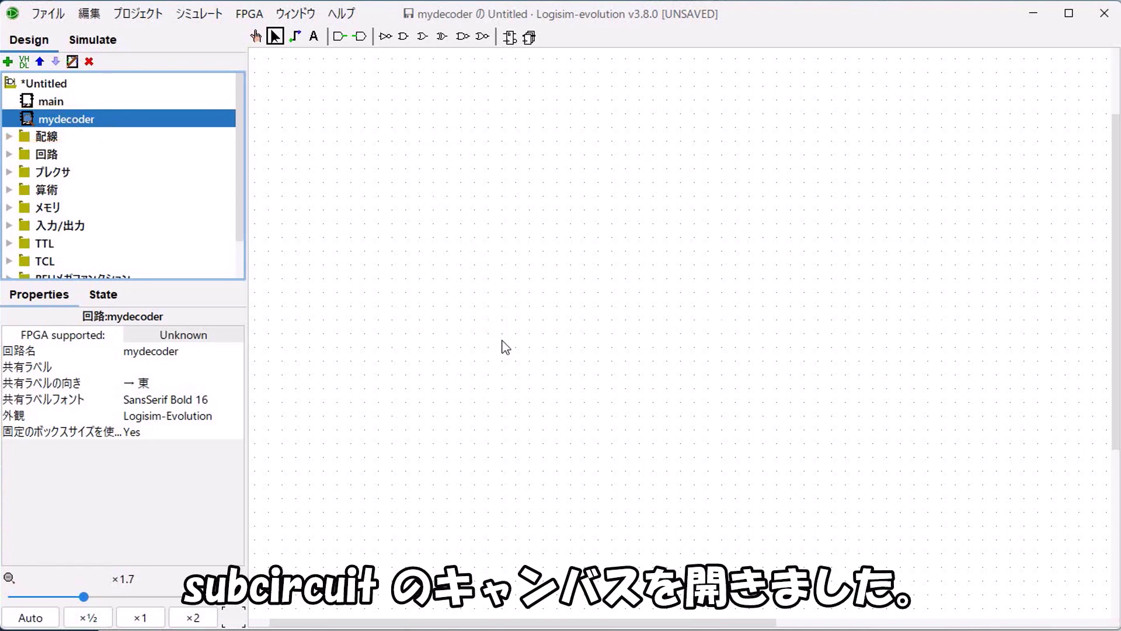
click(365, 111)
click(392, 111)
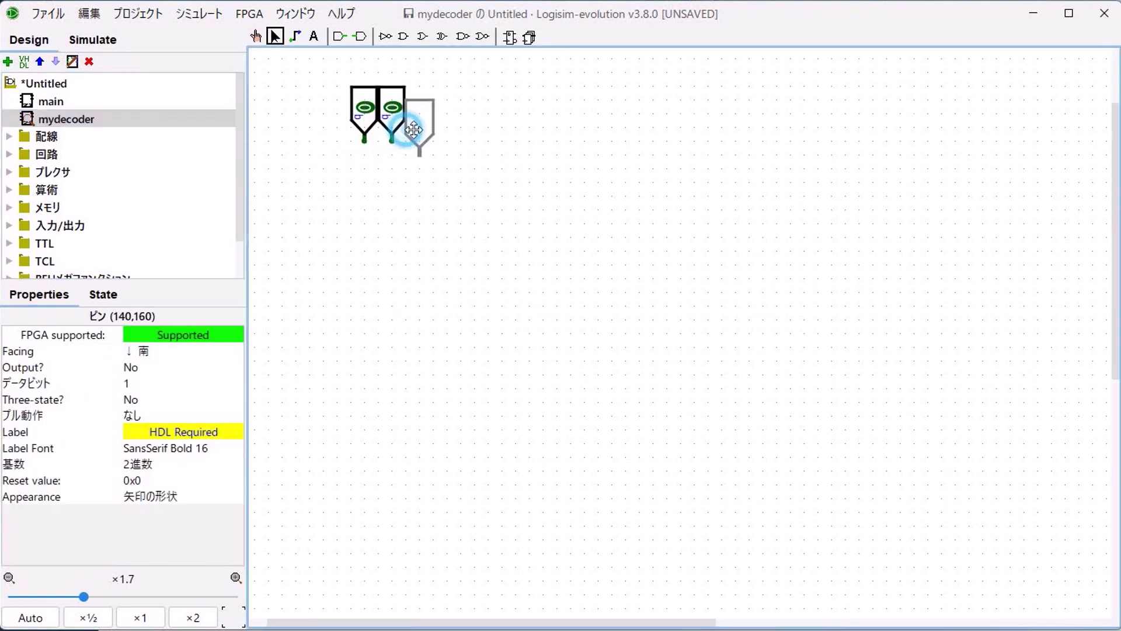
click(448, 111)
click(404, 201)
Space the pins evenly and add a NOT gate beside each, wired to its pin.
click(397, 124)
drag(397, 124, 529, 111)
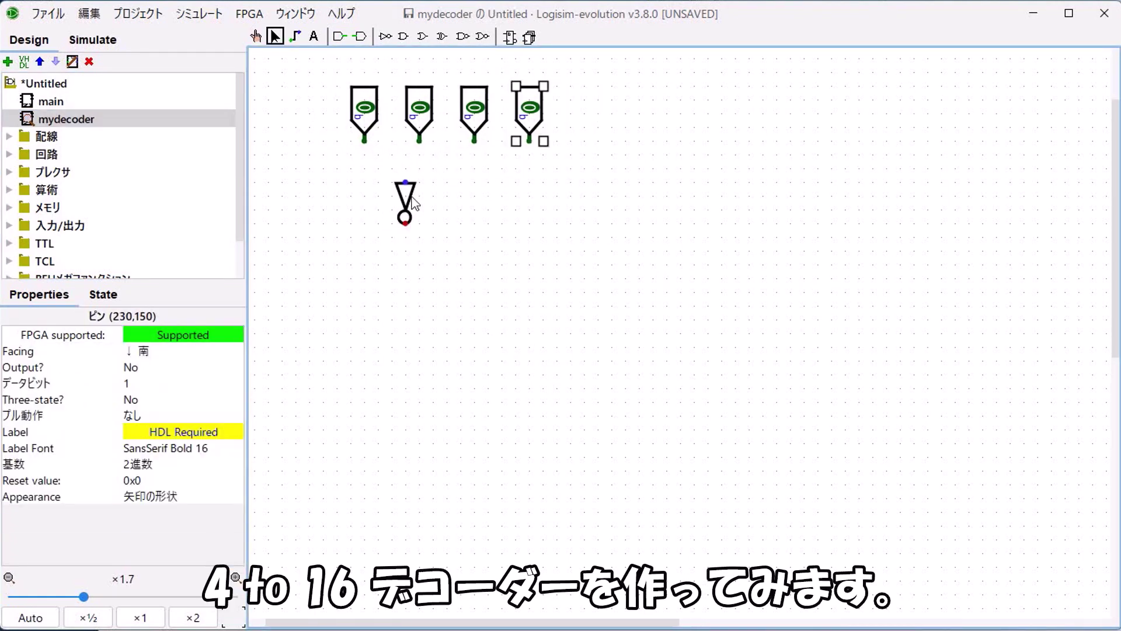
drag(404, 202, 391, 189)
click(446, 187)
click(501, 187)
click(552, 174)
drag(366, 141, 365, 538)
drag(420, 142, 446, 169)
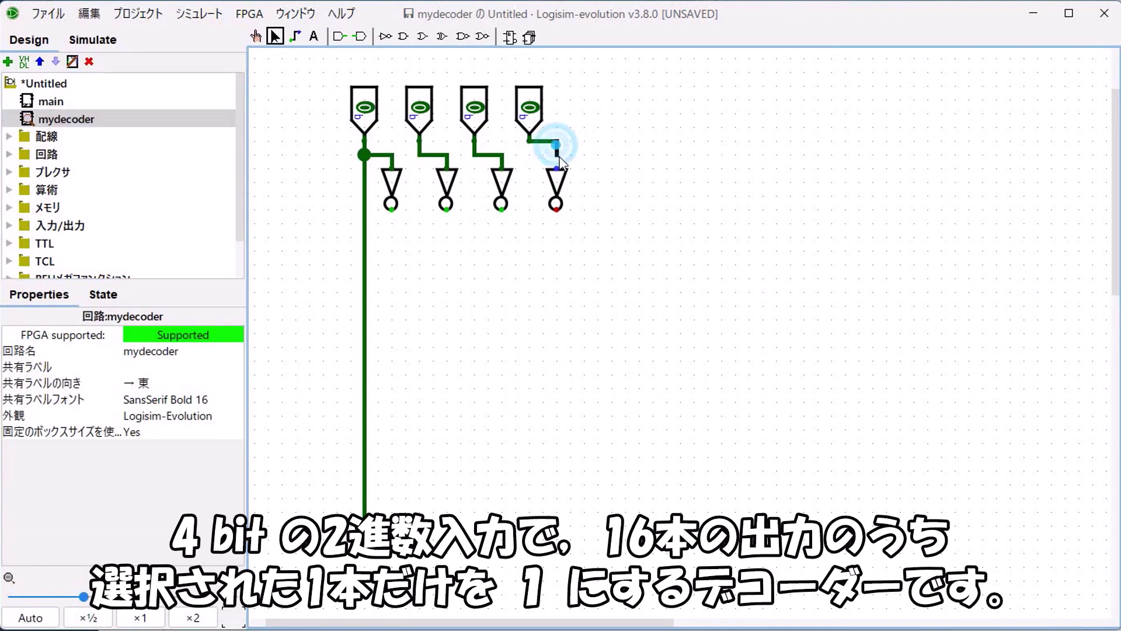
drag(542, 187, 560, 175)
Run vertical address lines down from the four pins and four inverter outputs.
click(83, 595)
drag(83, 596, 69, 595)
drag(406, 216, 407, 514)
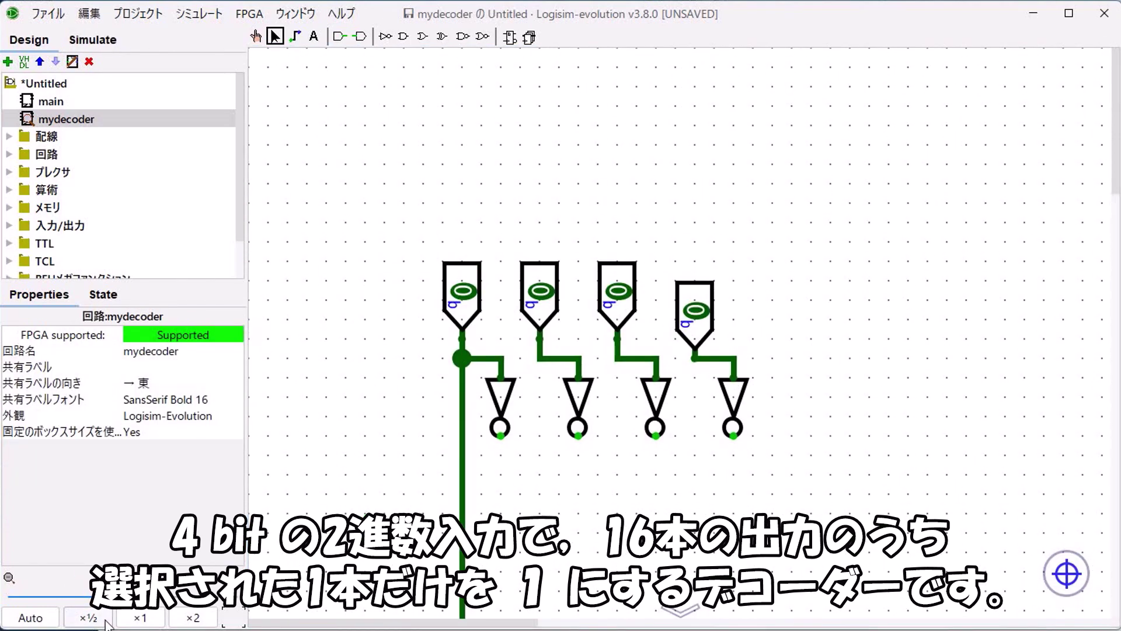
drag(449, 216, 449, 514)
click(491, 181)
drag(491, 206, 488, 513)
drag(385, 258, 385, 513)
drag(426, 257, 426, 512)
drag(469, 257, 469, 513)
drag(511, 257, 511, 513)
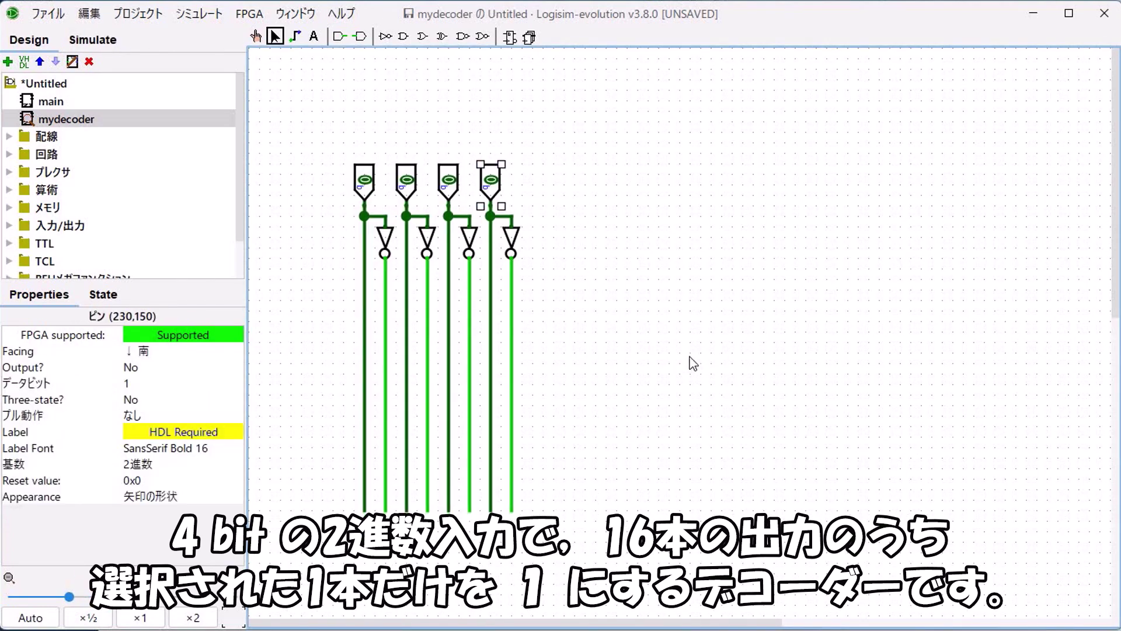
Place a NOR gate set to four inputs right of the inverters.
click(482, 36)
click(604, 289)
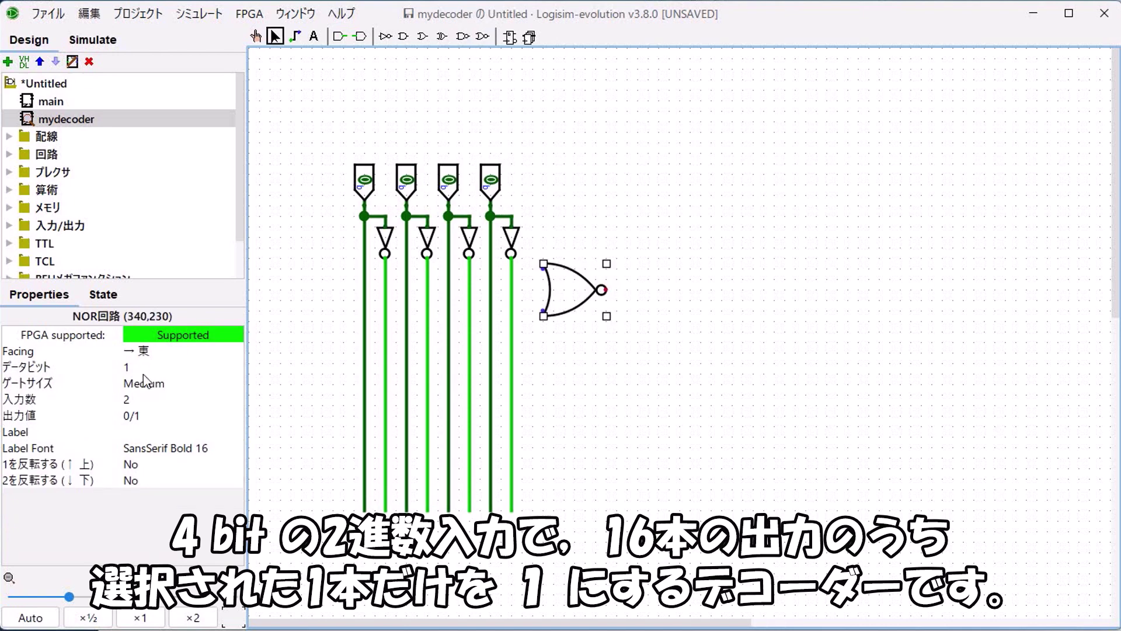
click(140, 403)
click(614, 438)
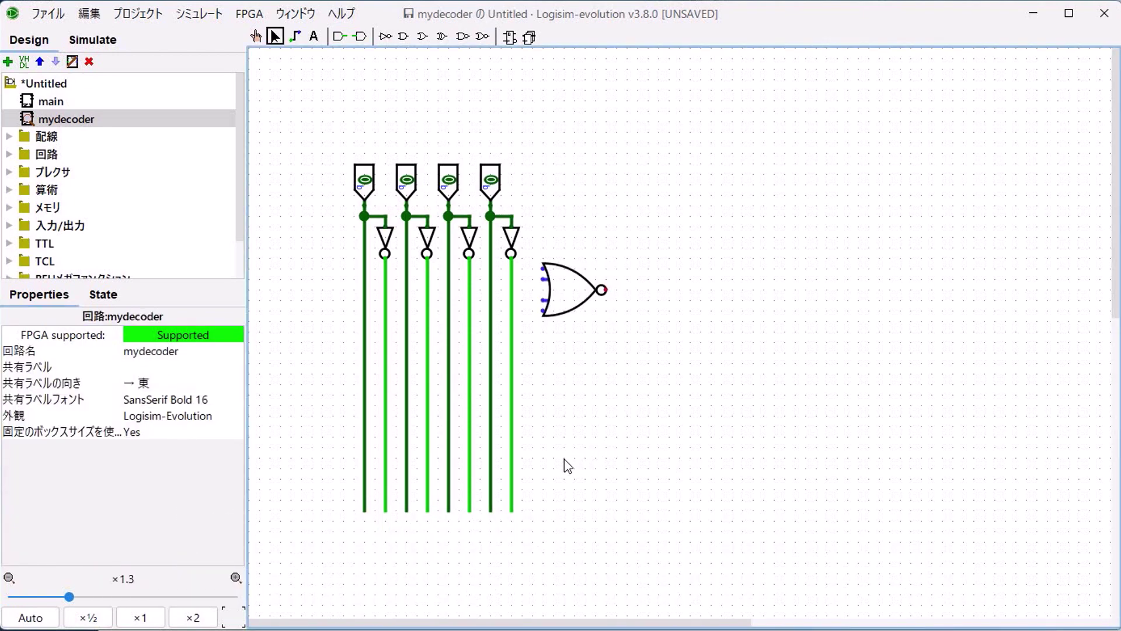
Duplicate the 4-input NOR gate into a column of sixteen gates.
scroll(989, 580, down, 3)
click(472, 216)
key(ctrl+d)
drag(479, 227, 472, 259)
key(ctrl+d)
drag(479, 271, 472, 302)
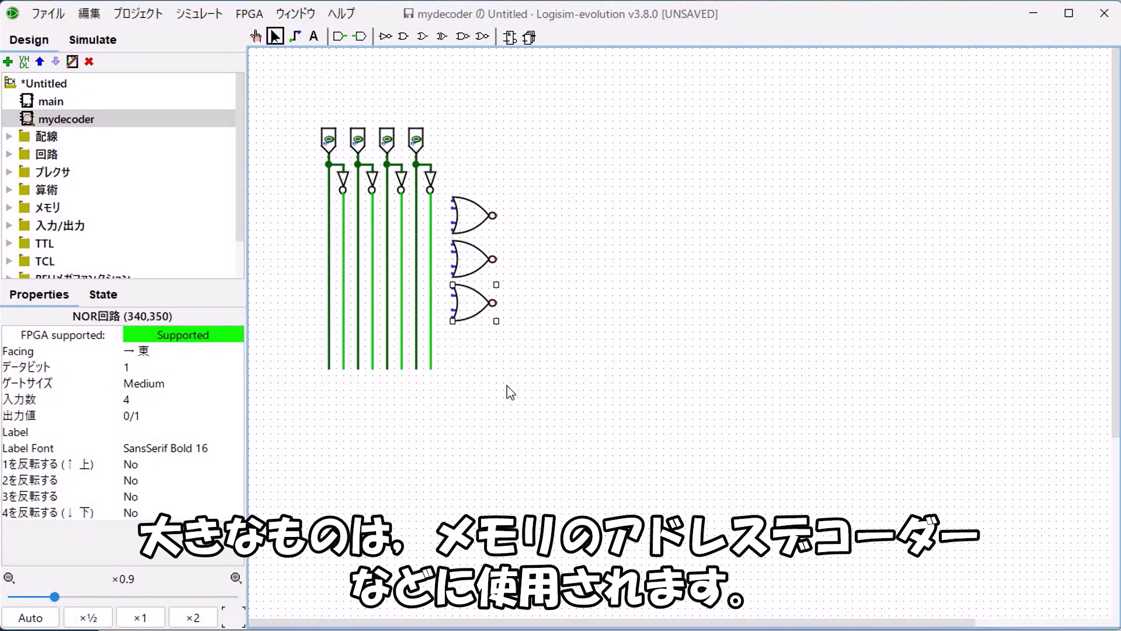
key(ctrl+d)
drag(444, 189, 508, 362)
key(ctrl+d)
drag(473, 403, 473, 455)
scroll(475, 362, down, 5)
key(ctrl+d)
drag(476, 362, 475, 438)
Extend the address lines down alongside the full NOR column.
mouse_move(431, 72)
mouse_down()
mouse_move(432, 608)
mouse_move(417, 607)
mouse_up()
drag(401, 71, 402, 607)
drag(387, 71, 388, 607)
mouse_move(373, 71)
mouse_down()
mouse_move(373, 607)
mouse_move(358, 607)
mouse_up()
drag(343, 71, 343, 607)
Label the input pins A0, A1, A2 and A3 from right to left.
scroll(544, 143, up, 5)
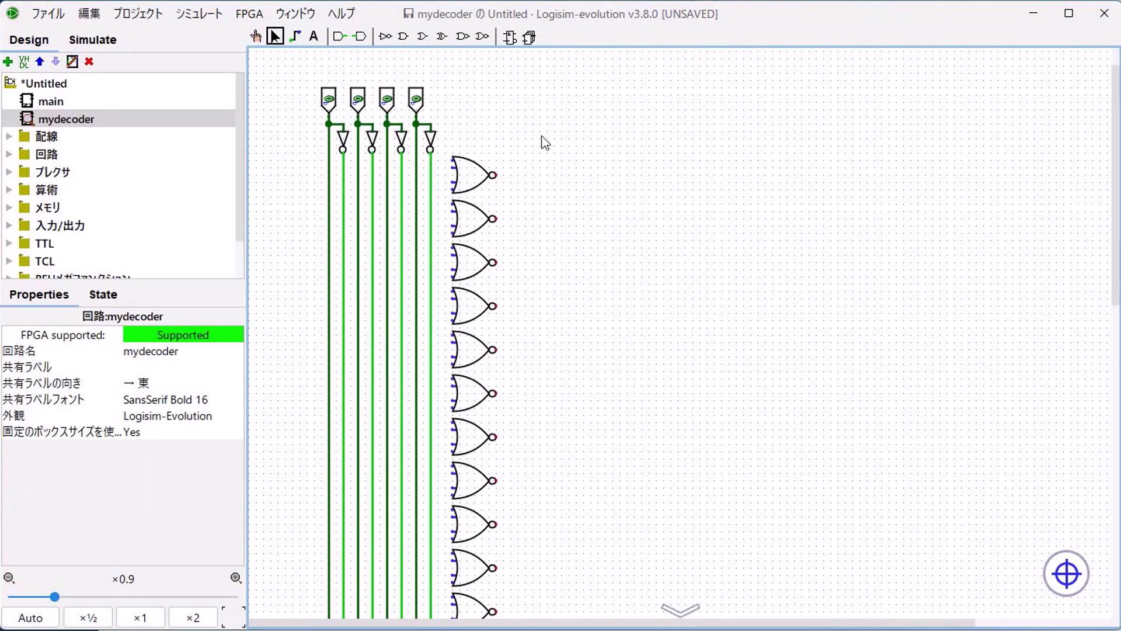
scroll(544, 143, up, 3)
click(472, 169)
text(A0)
click(433, 169)
text(A1)
click(394, 170)
text(A2)
click(355, 169)
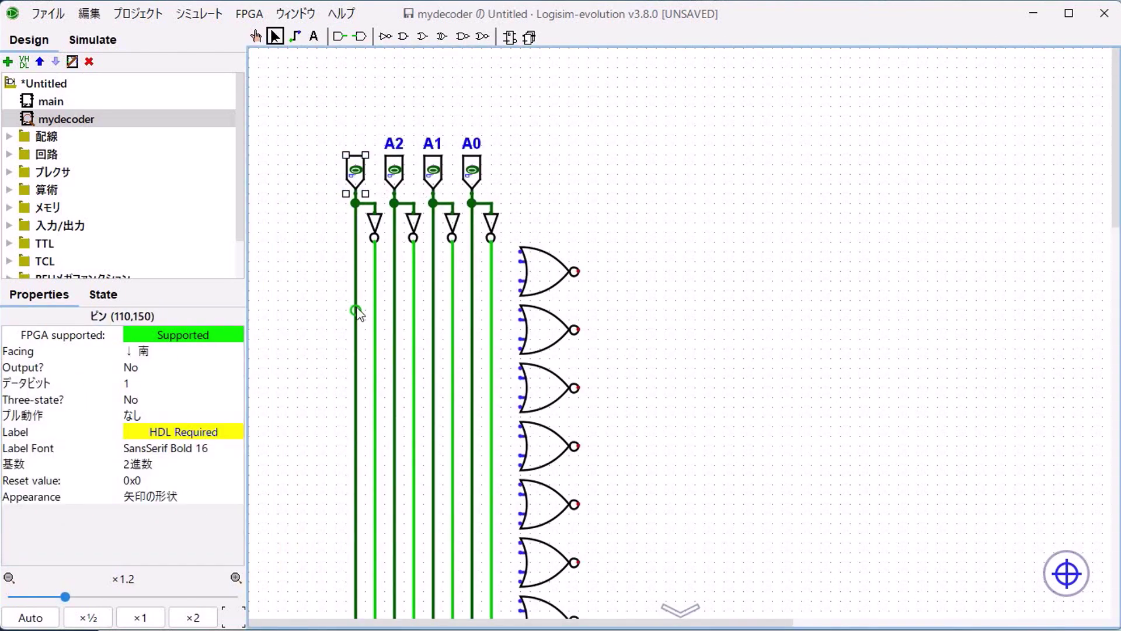
text(A3)
click(826, 438)
Start wiring the first NOR gate inputs to their address lines.
drag(503, 315, 491, 309)
scroll(503, 315, down, 3)
drag(519, 368, 491, 353)
click(638, 408)
drag(519, 471, 491, 471)
scroll(517, 486, down, 3)
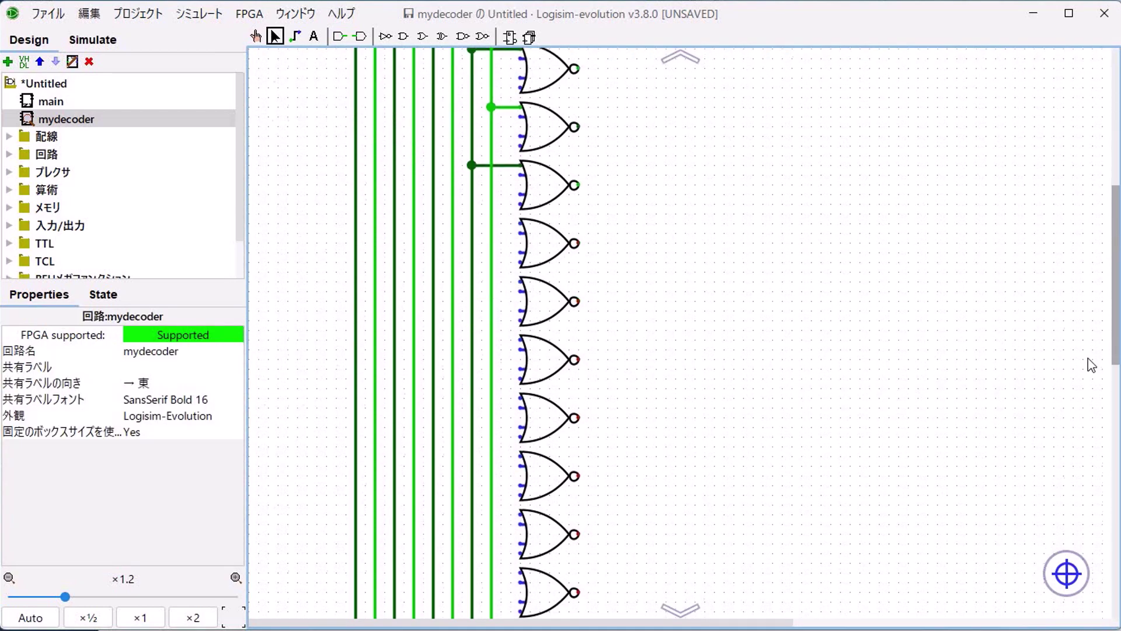
drag(520, 257, 471, 257)
drag(519, 316, 491, 316)
drag(519, 373, 471, 374)
drag(519, 439, 491, 446)
scroll(517, 444, down, 3)
scroll(925, 463, up, 10)
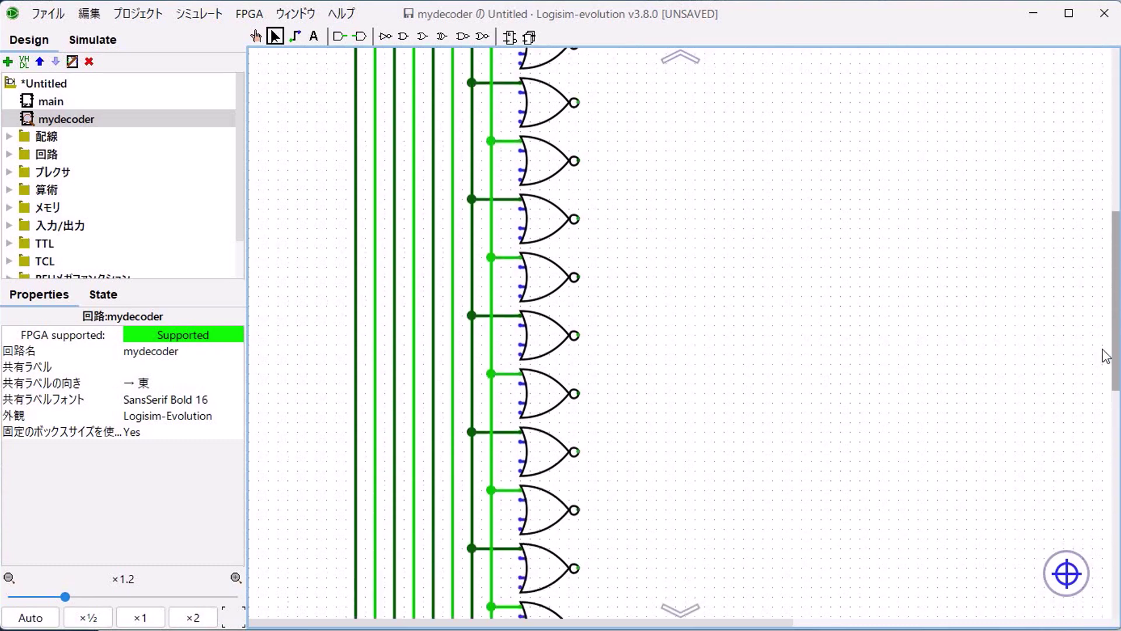
Connect further NOR inputs to the A1 and A2 address lines.
drag(520, 243, 434, 243)
drag(520, 301, 434, 302)
drag(520, 418, 453, 419)
drag(520, 540, 432, 540)
scroll(518, 475, down, 5)
drag(519, 226, 433, 226)
drag(519, 342, 453, 342)
drag(519, 401, 453, 402)
drag(519, 517, 432, 516)
scroll(518, 368, up, 1)
drag(519, 368, 453, 368)
scroll(1116, 366, up, 1)
scroll(1116, 366, up, 8)
Continue wiring the remaining NOR inputs down the column.
drag(520, 242, 394, 242)
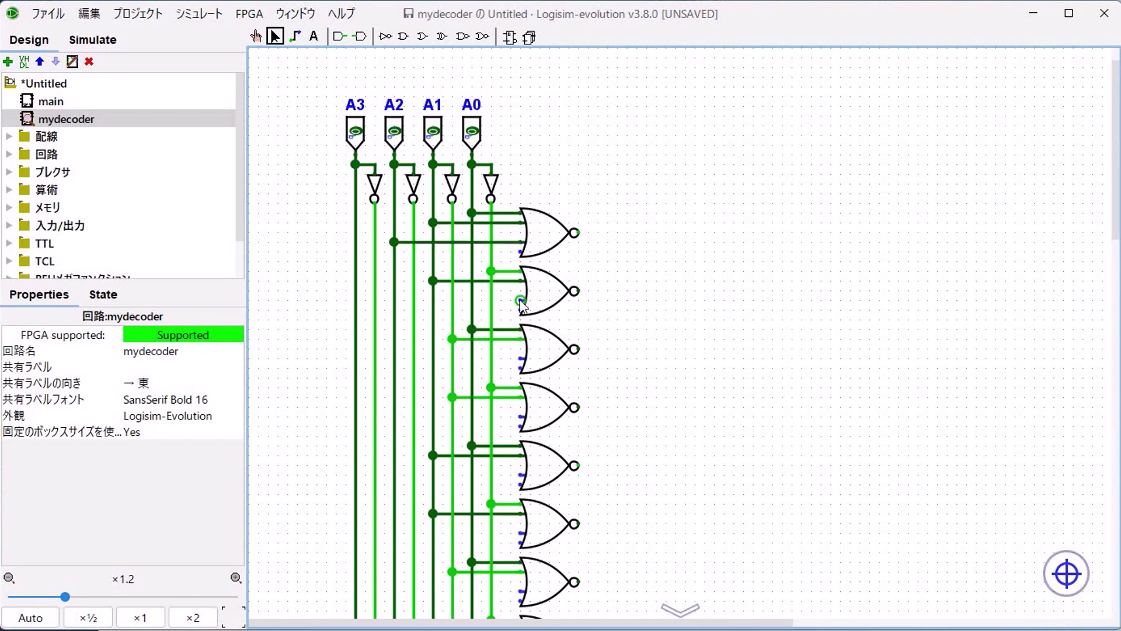
drag(519, 417, 394, 417)
drag(519, 476, 413, 476)
drag(520, 540, 414, 540)
scroll(514, 277, down, 5)
drag(520, 345, 394, 344)
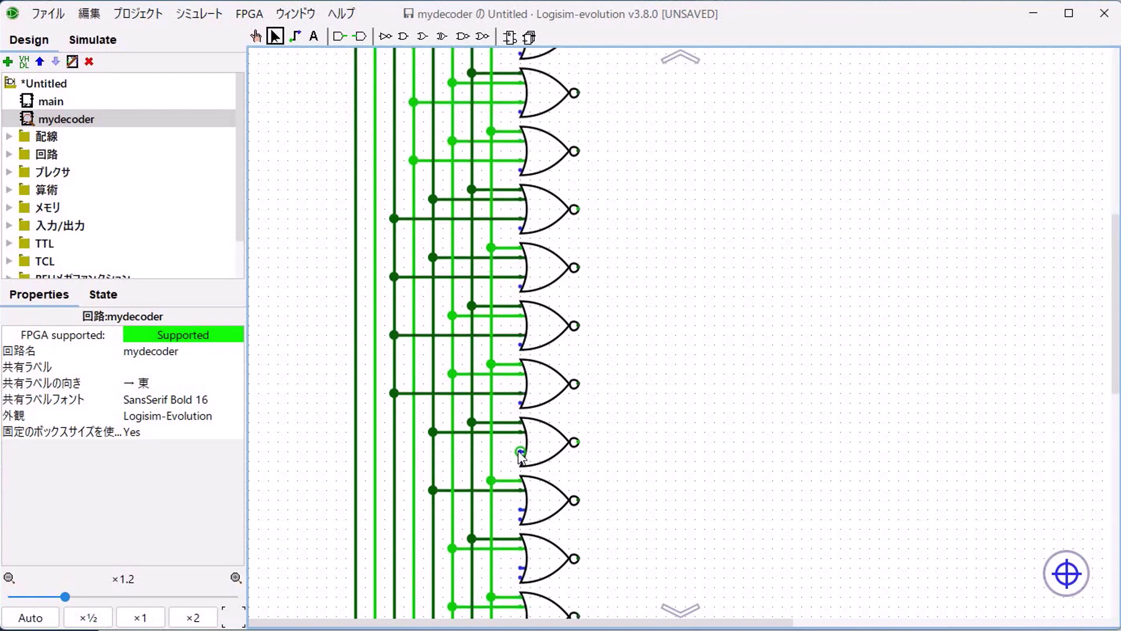
drag(519, 510, 433, 510)
scroll(517, 450, down, 3)
drag(519, 435, 452, 435)
scroll(517, 435, up, 8)
Finish the last NOR input connections and zoom out over the complete decoder.
drag(519, 284, 355, 284)
drag(520, 343, 355, 344)
drag(520, 402, 355, 402)
drag(520, 460, 356, 461)
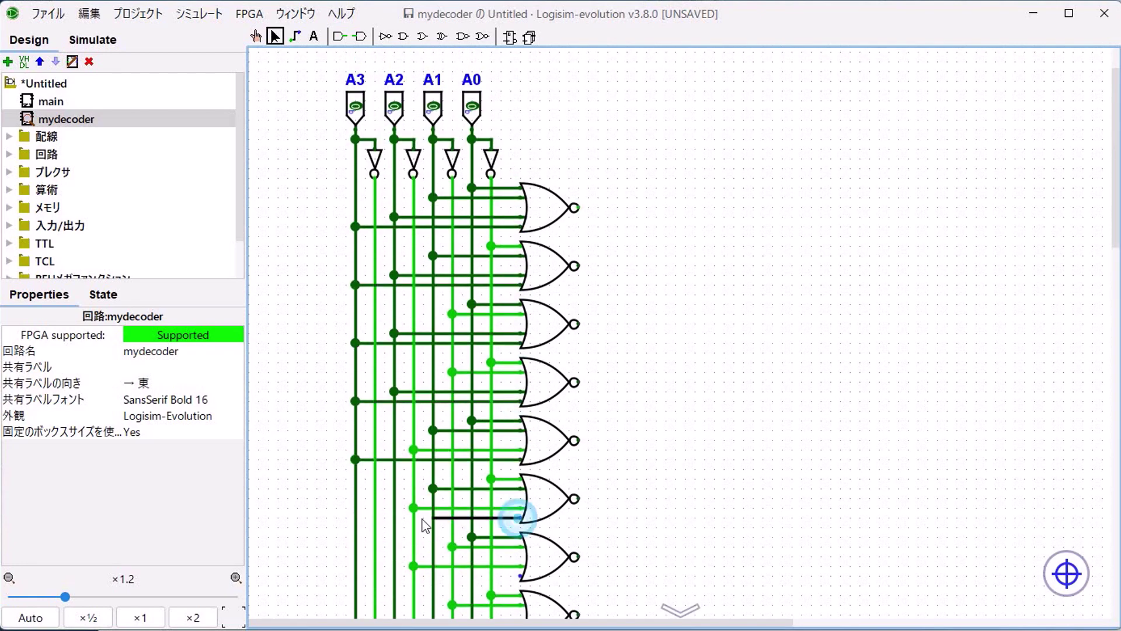
drag(520, 518, 356, 518)
scroll(1109, 274, down, 8)
drag(519, 260, 374, 261)
drag(520, 436, 414, 436)
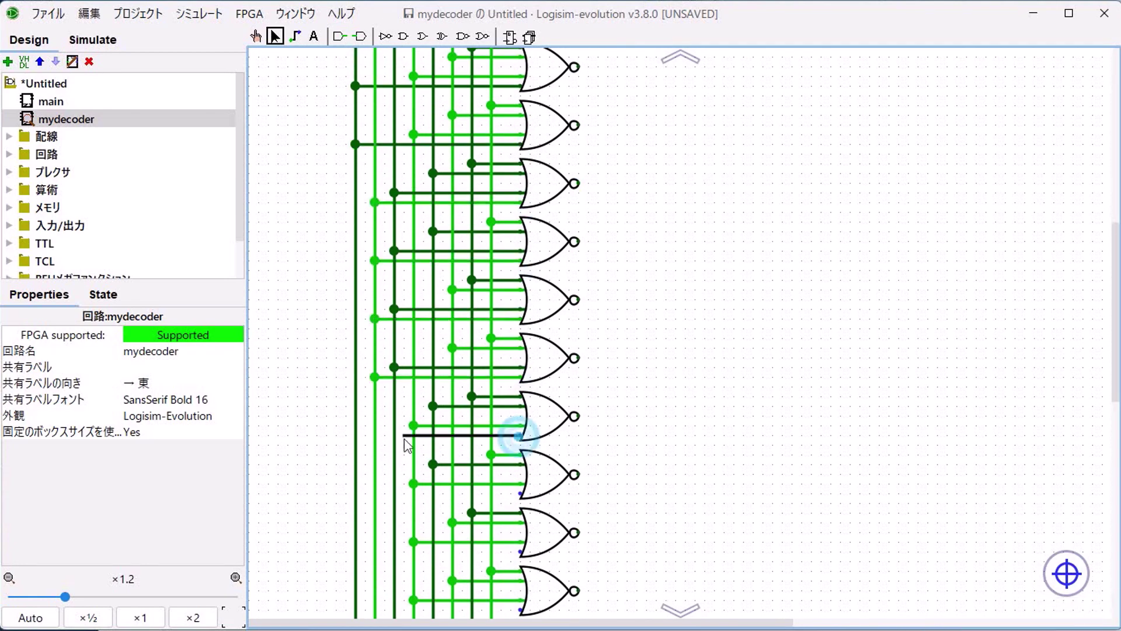
drag(519, 589, 433, 589)
drag(64, 597, 39, 596)
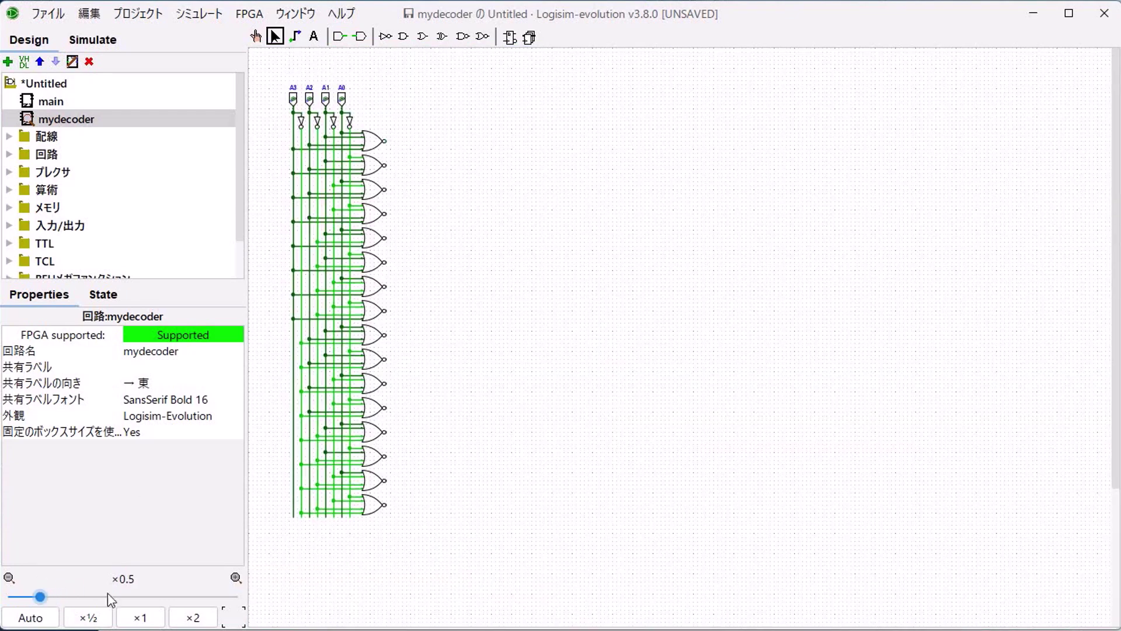
Paste output pins onto all sixteen NOR gate outputs.
click(30, 617)
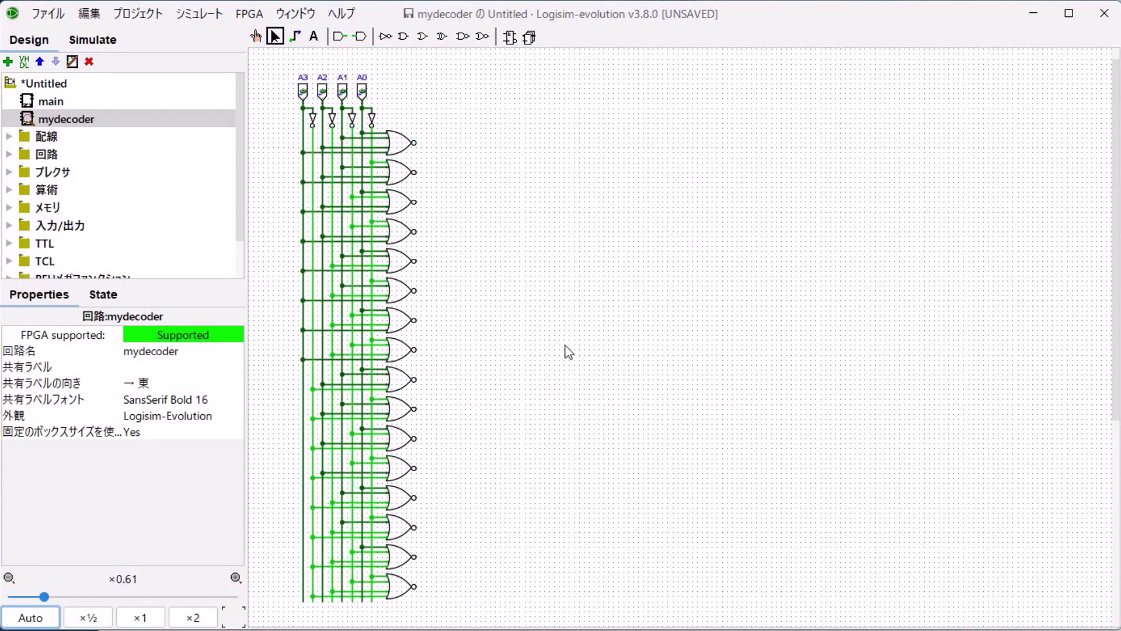
key(ctrl+v)
drag(430, 131, 495, 165)
key(ctrl+v)
drag(427, 132, 473, 311)
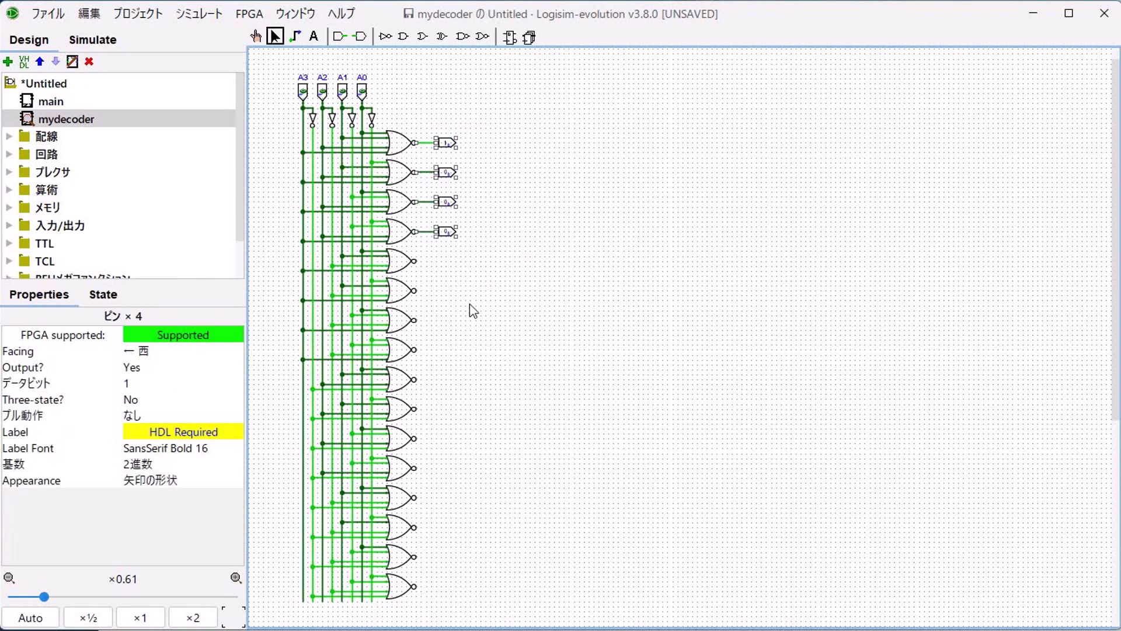
click(595, 446)
key(ctrl+v)
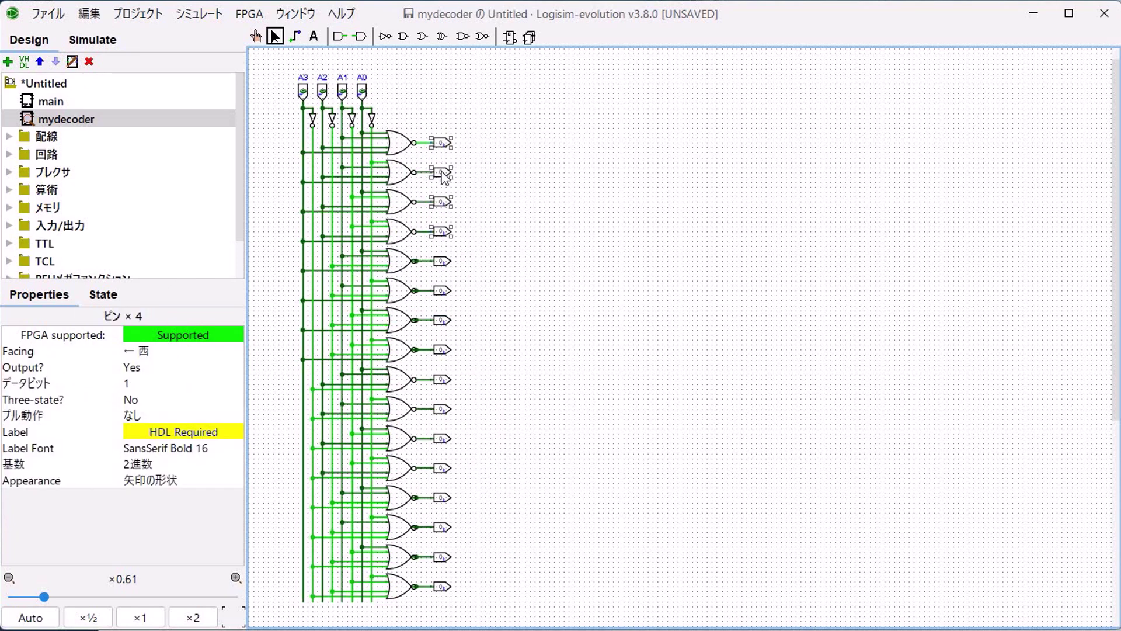
scroll(961, 516, up, 3)
scroll(746, 519, up, 2)
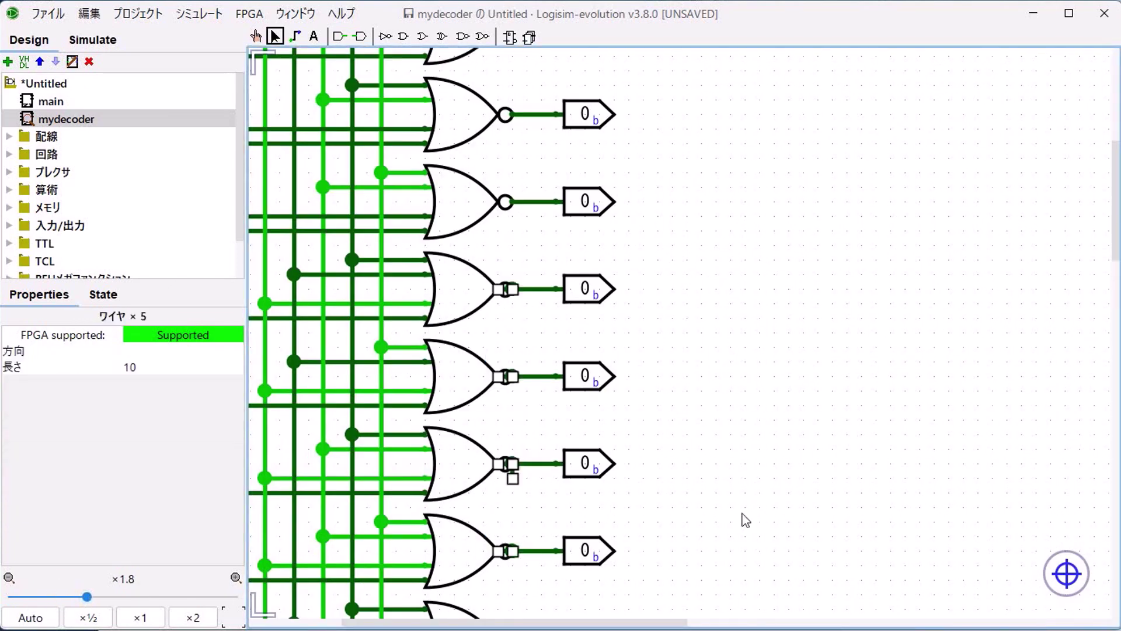
With the Poke tool, toggle inputs A0 and A2 to test the decoder outputs.
click(256, 36)
scroll(467, 292, up, 5)
scroll(296, 243, left, 4)
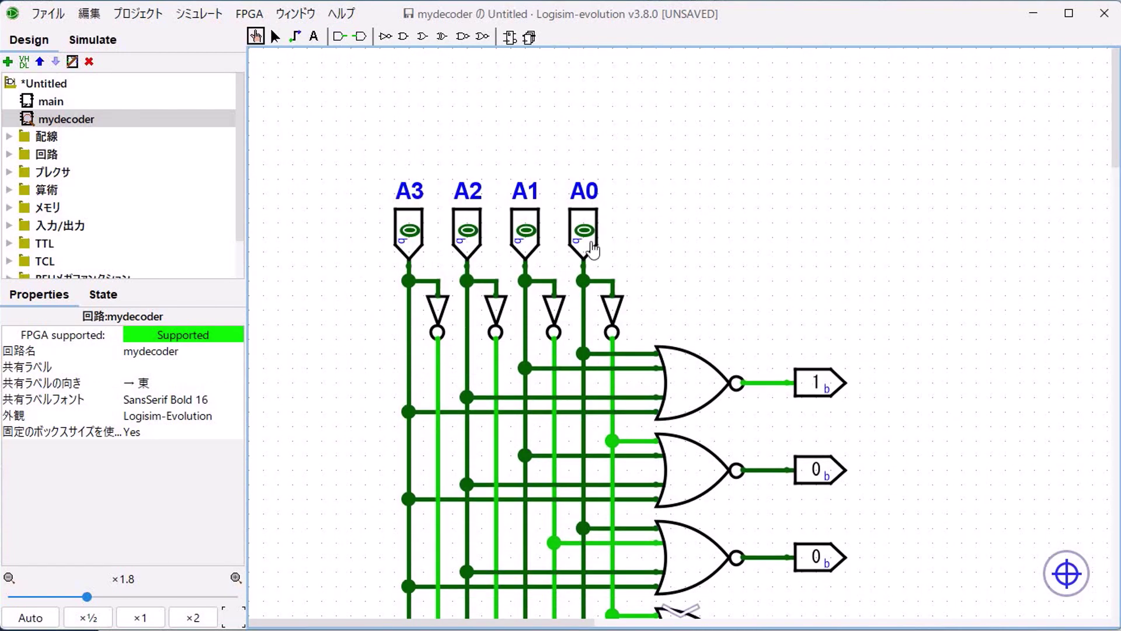
click(584, 232)
click(467, 231)
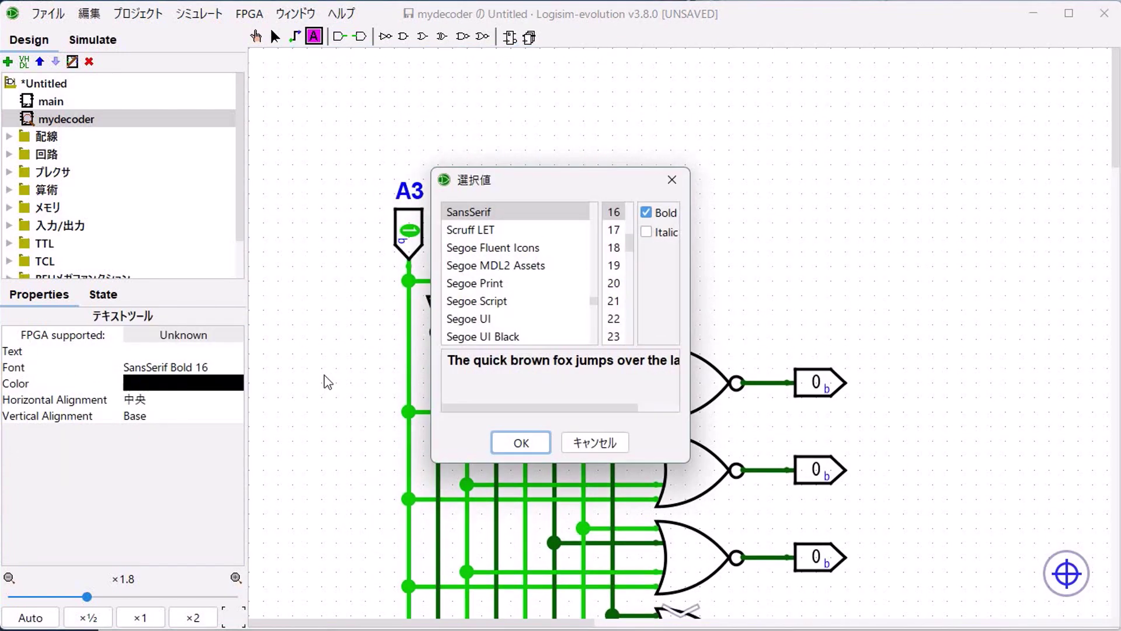
Add the '4 to 16 Decoder' title in SansSerif Bold, size 48.
scroll(613, 275, down, 9)
click(613, 283)
click(521, 442)
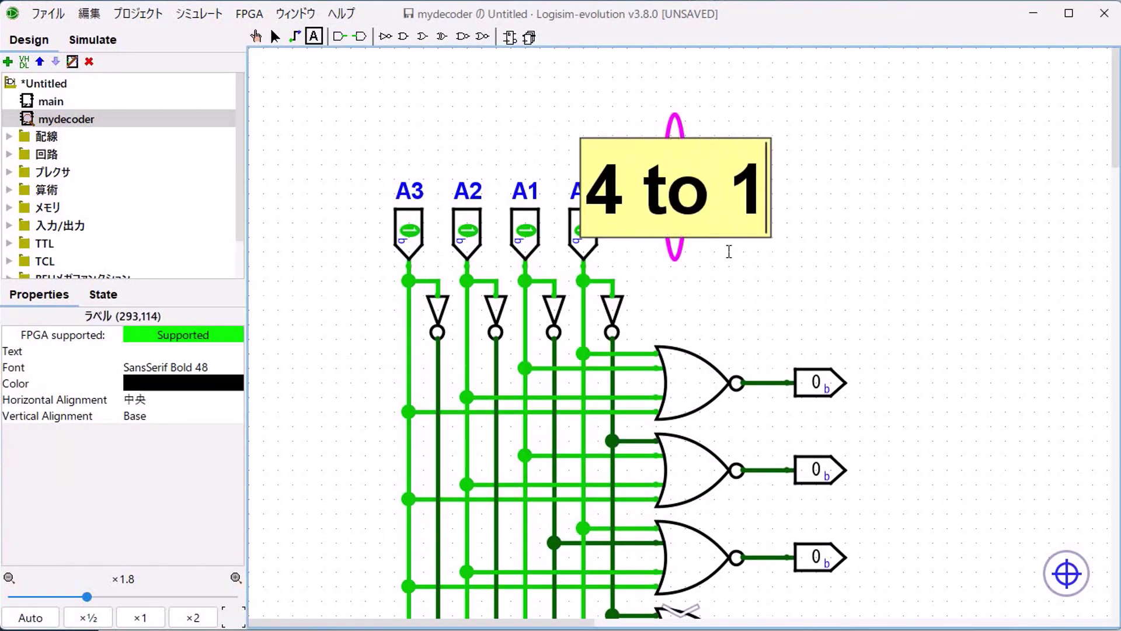
text(6 Decoder)
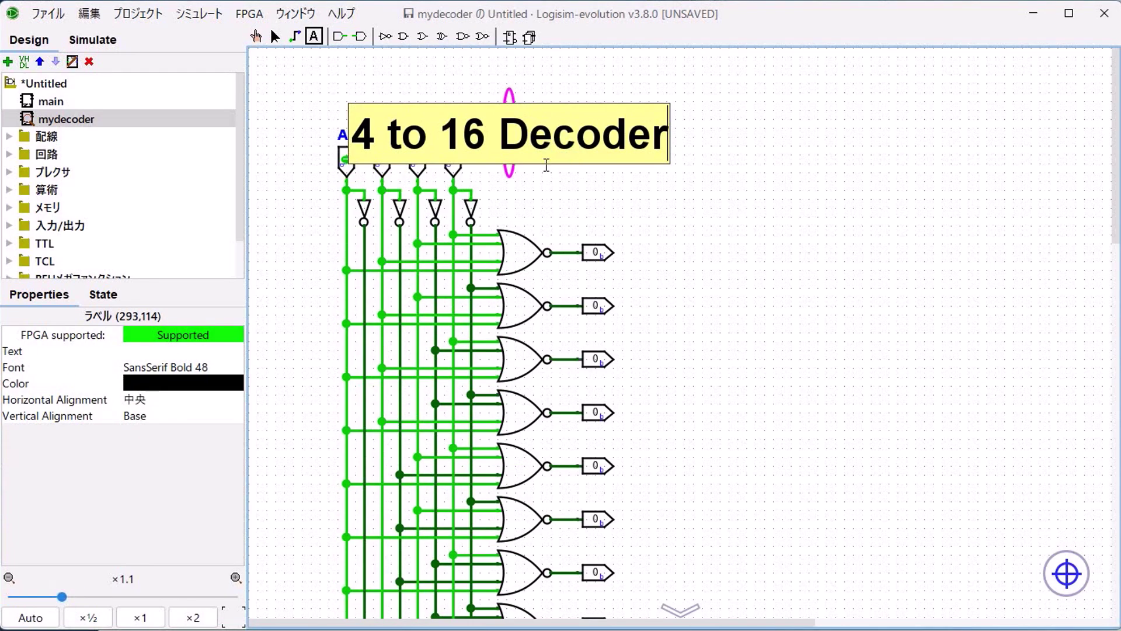
key(Return)
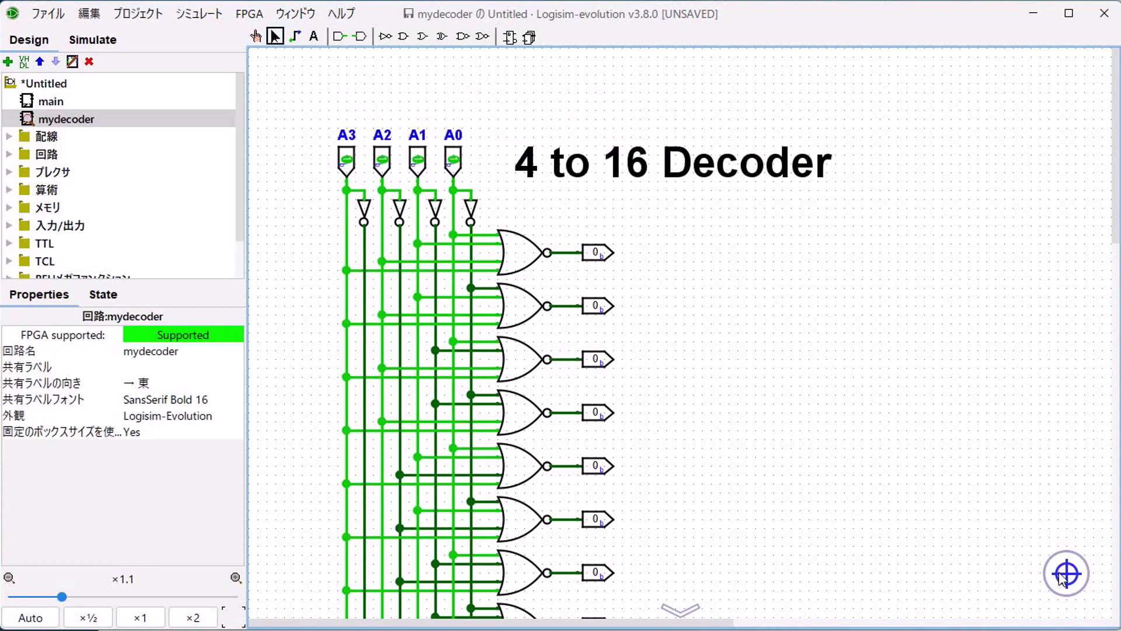
Label the top output pins S0 through S5.
scroll(675, 400, down, 5)
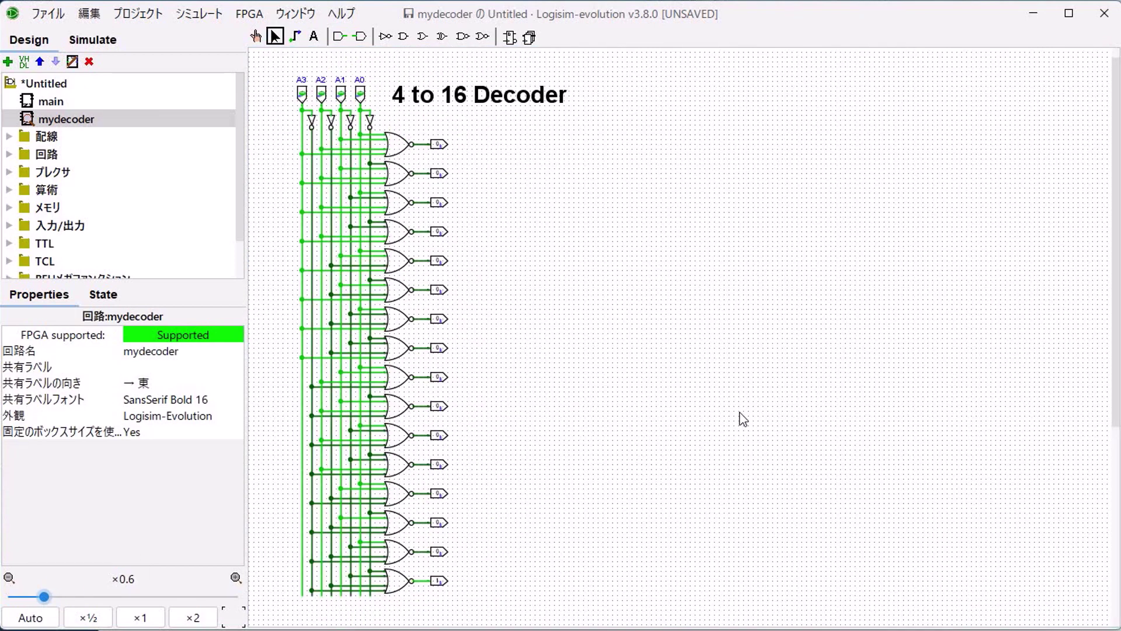
click(437, 145)
text(S0)
click(438, 174)
text(S1)
click(438, 203)
text(S2)
click(437, 232)
text(S3)
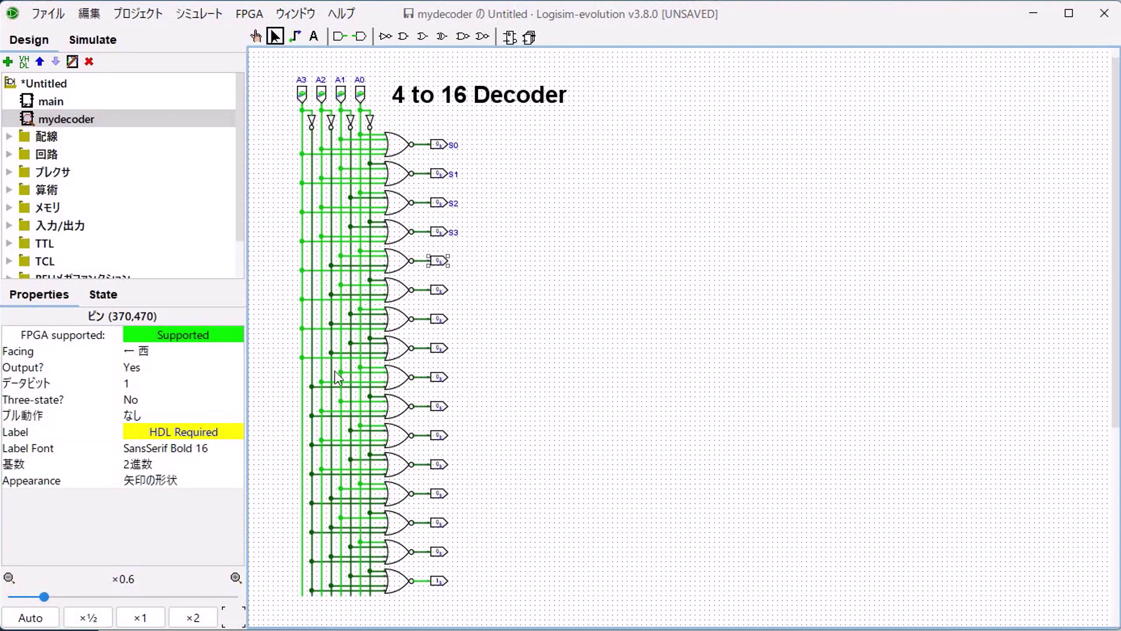
text(S4)
click(438, 290)
text(S5)
Label the remaining output pins S6 onward through S14.
click(438, 319)
text(S6)
click(438, 349)
text(S7)
click(438, 378)
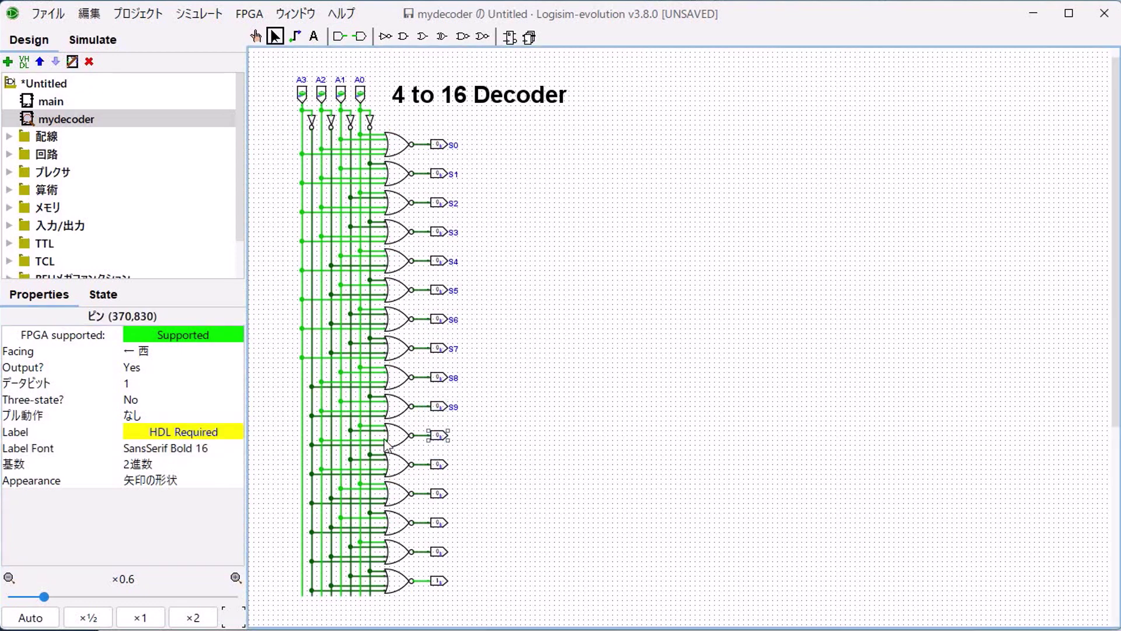
click(438, 494)
text(S12)
click(438, 523)
text(S13)
click(437, 552)
text(S14)
click(438, 581)
text(S1)
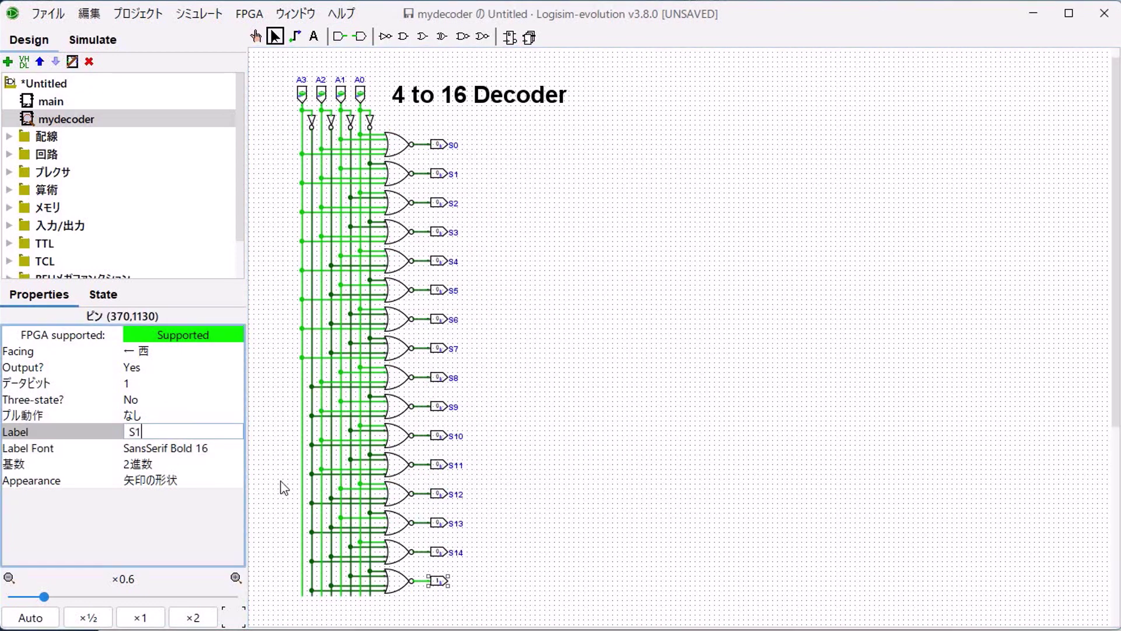
click(709, 420)
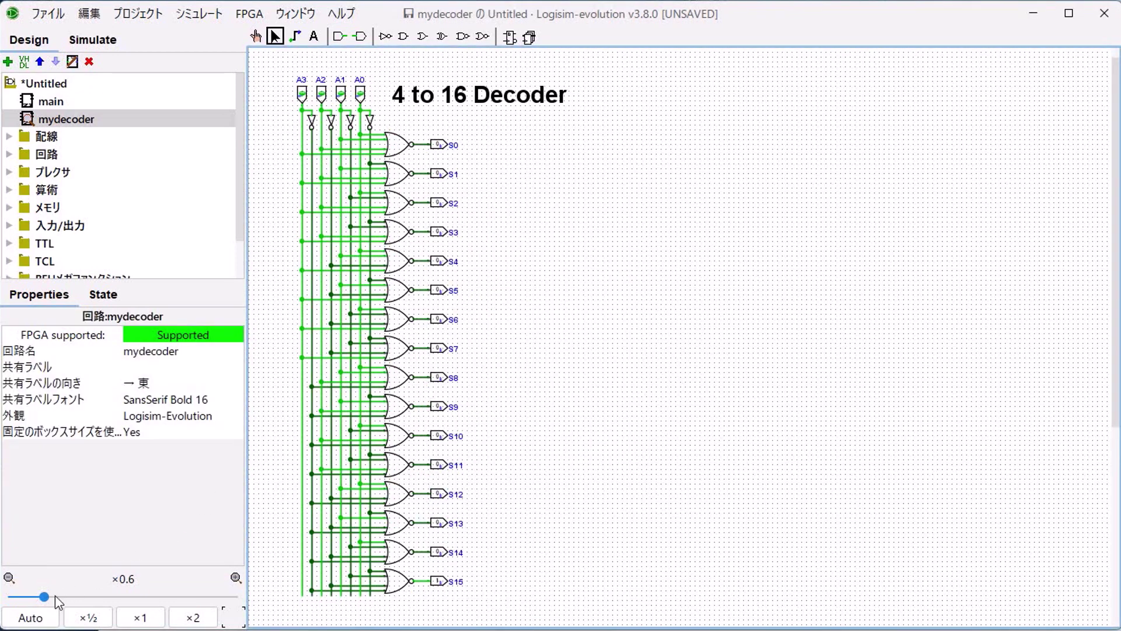
Zoom in on outputs S9–S15 and switch mydecoder's fixed box size to No.
drag(55, 594, 80, 595)
click(145, 433)
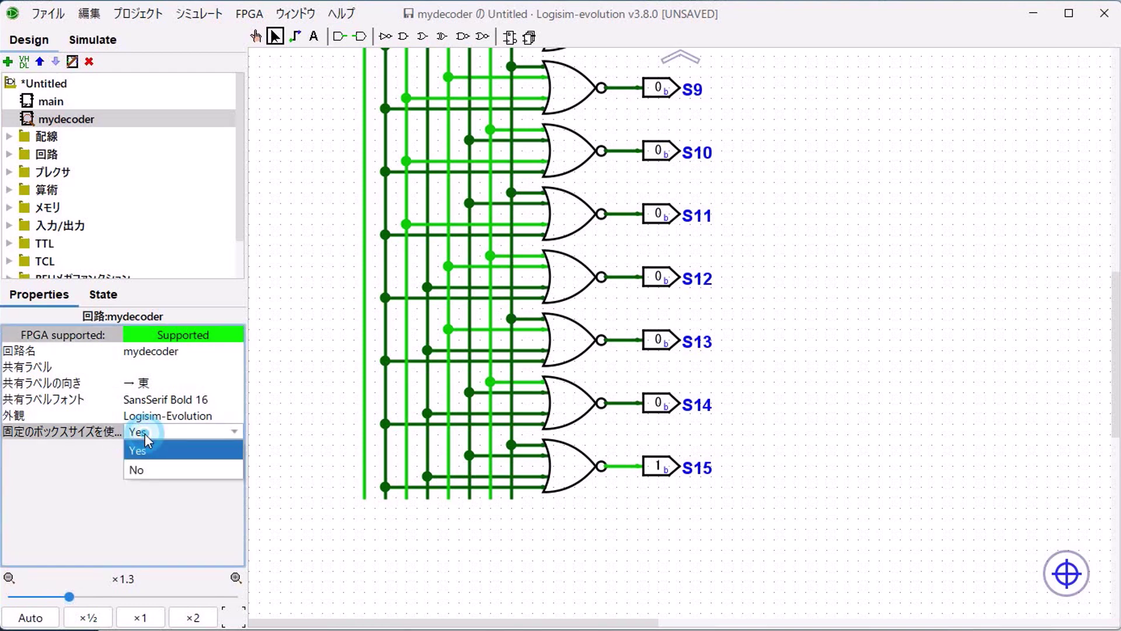
click(150, 472)
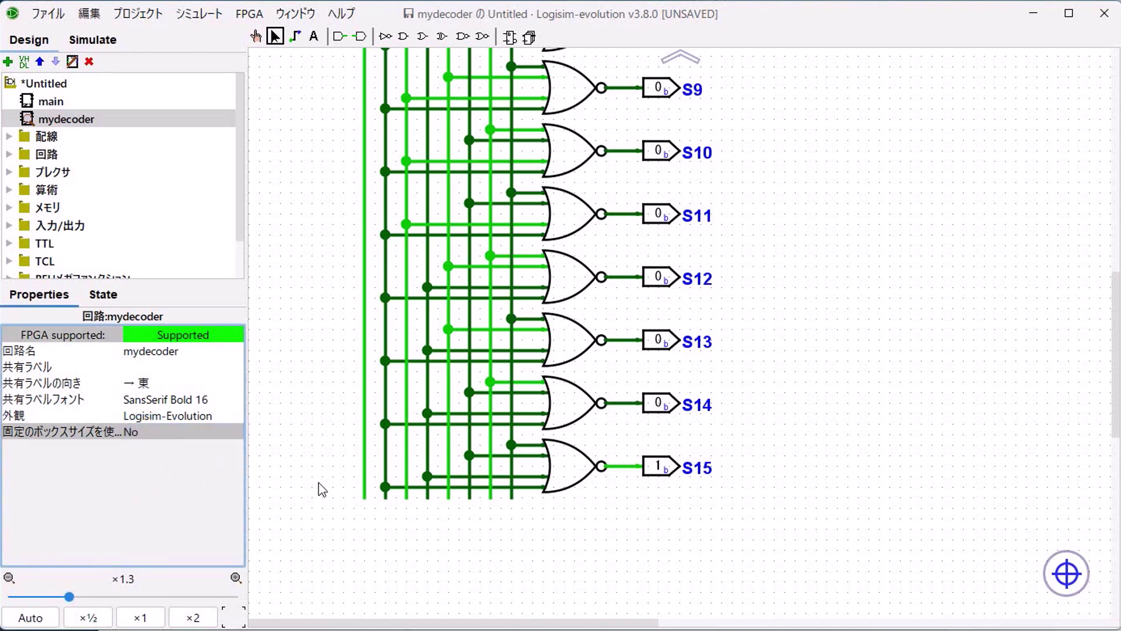
click(316, 410)
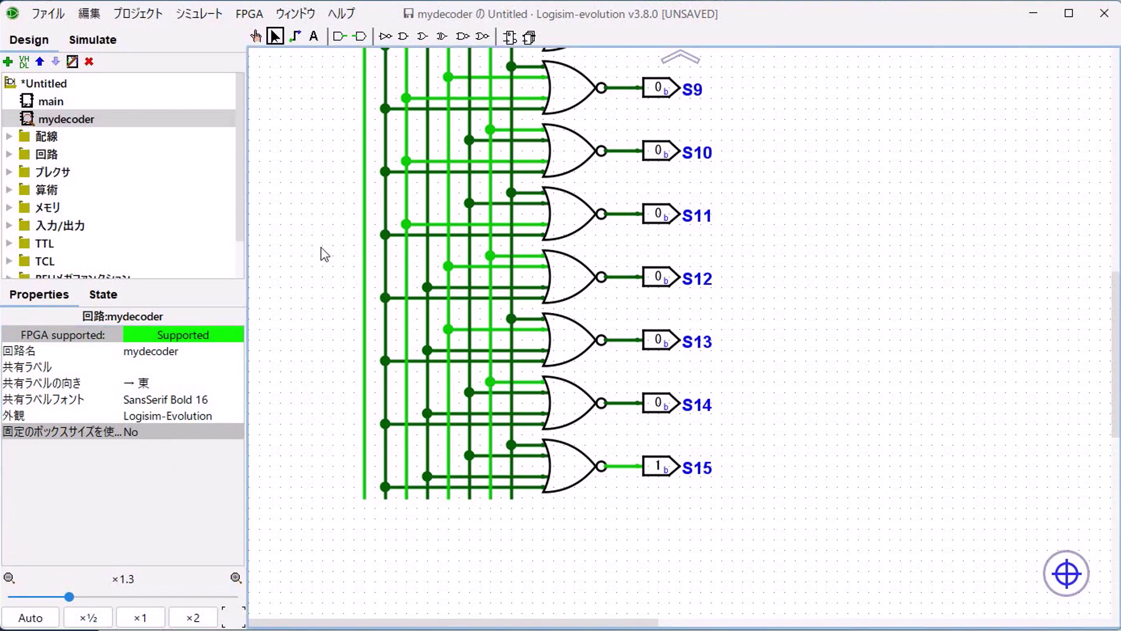
click(58, 103)
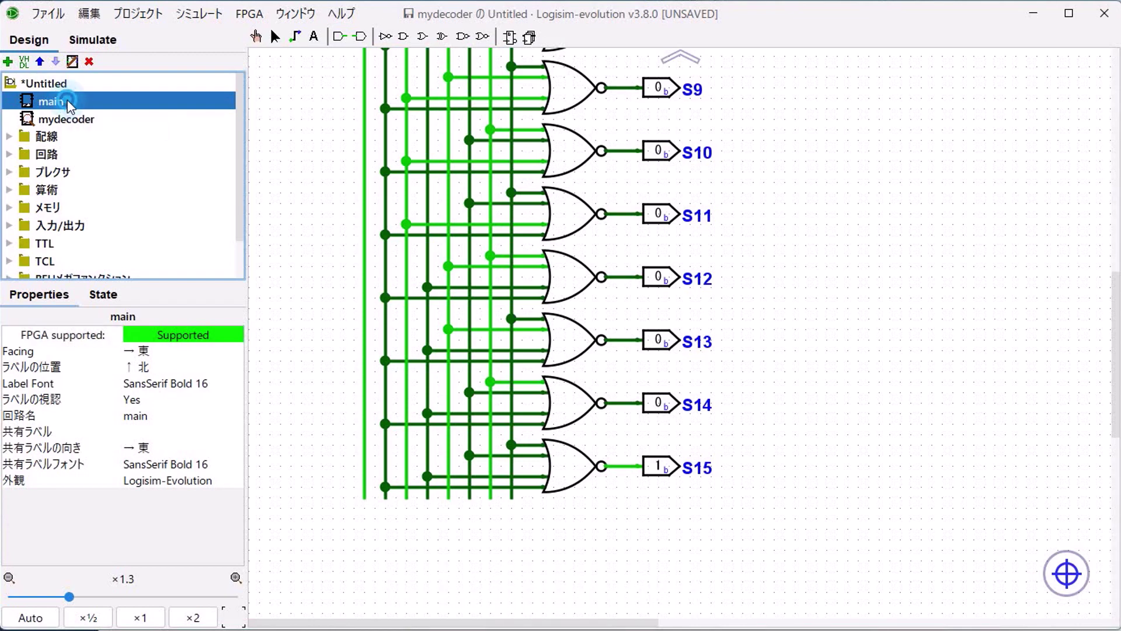
Place the mydecoder block in main and attach LEDs to outputs S0–S15.
double_click(52, 102)
click(87, 119)
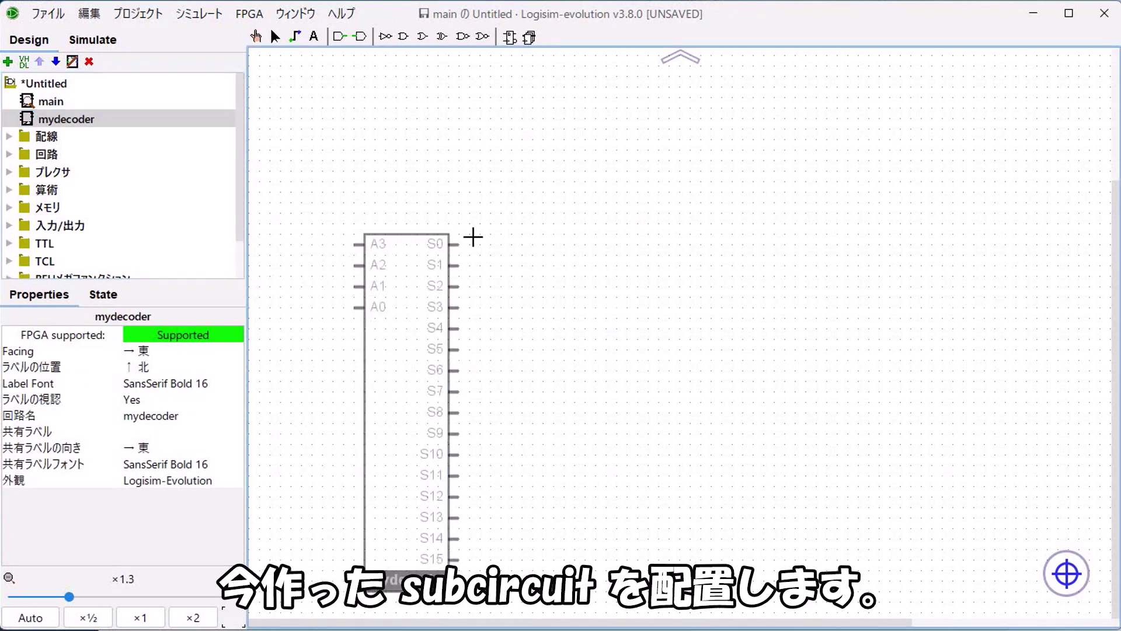
click(565, 144)
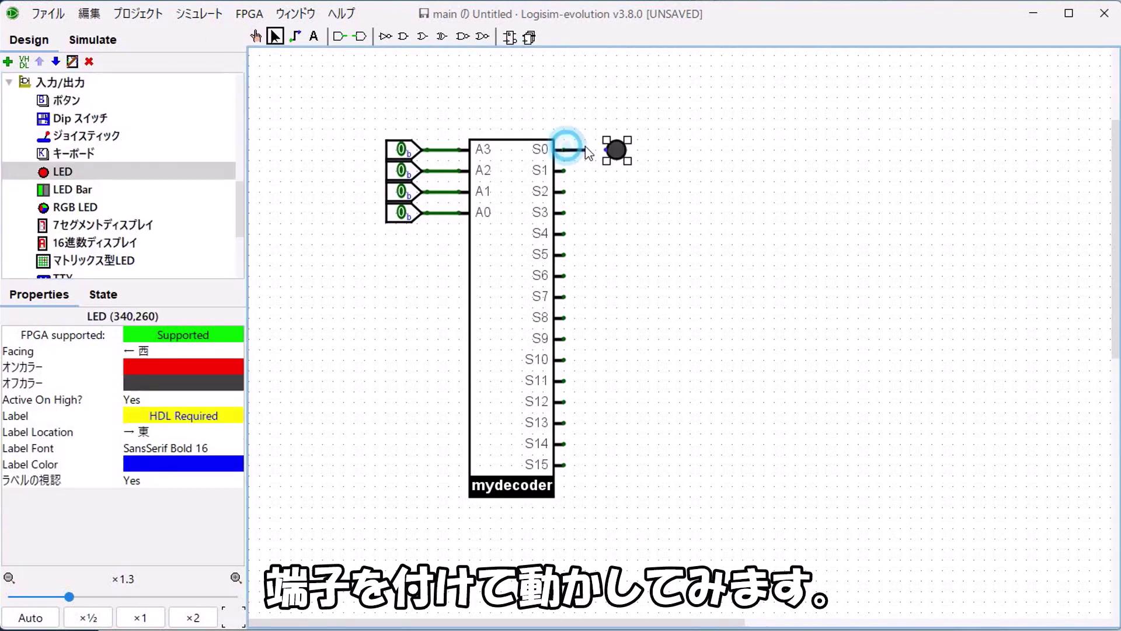
click(587, 166)
click(616, 317)
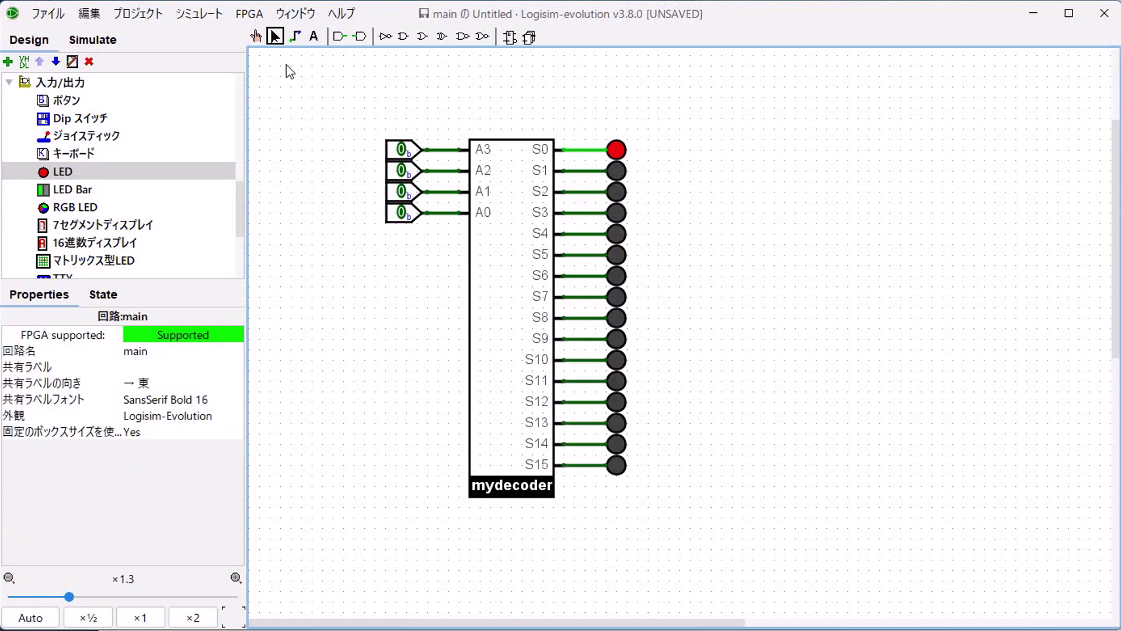
Poke inputs A3–A0 to light S8, S1, S2 and then S3.
click(256, 36)
click(403, 150)
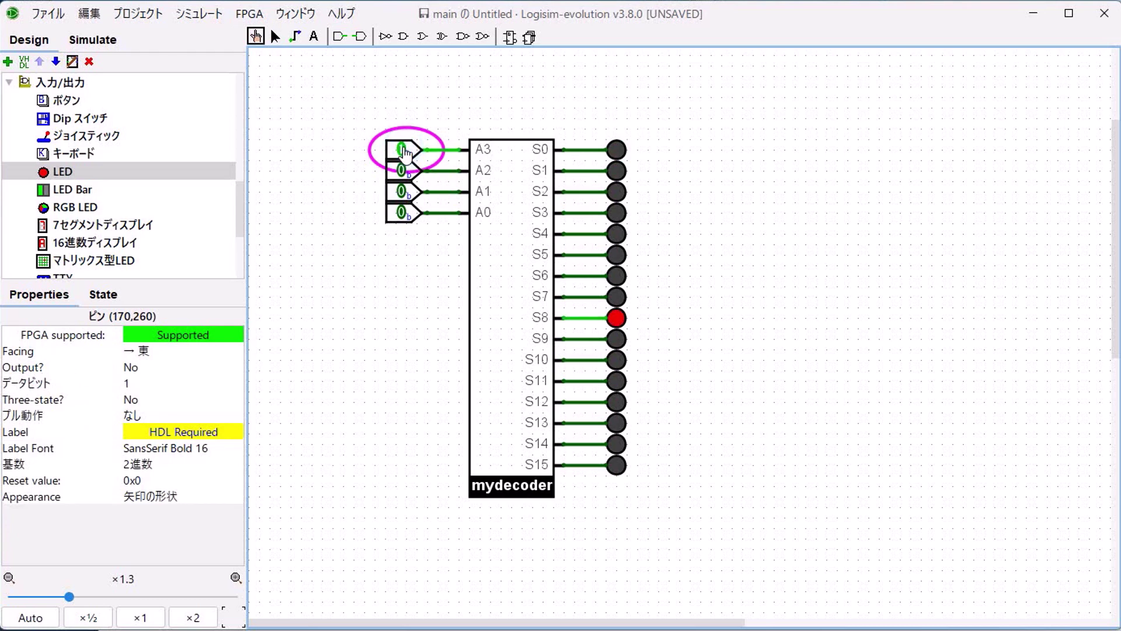
click(403, 150)
click(402, 213)
click(402, 213)
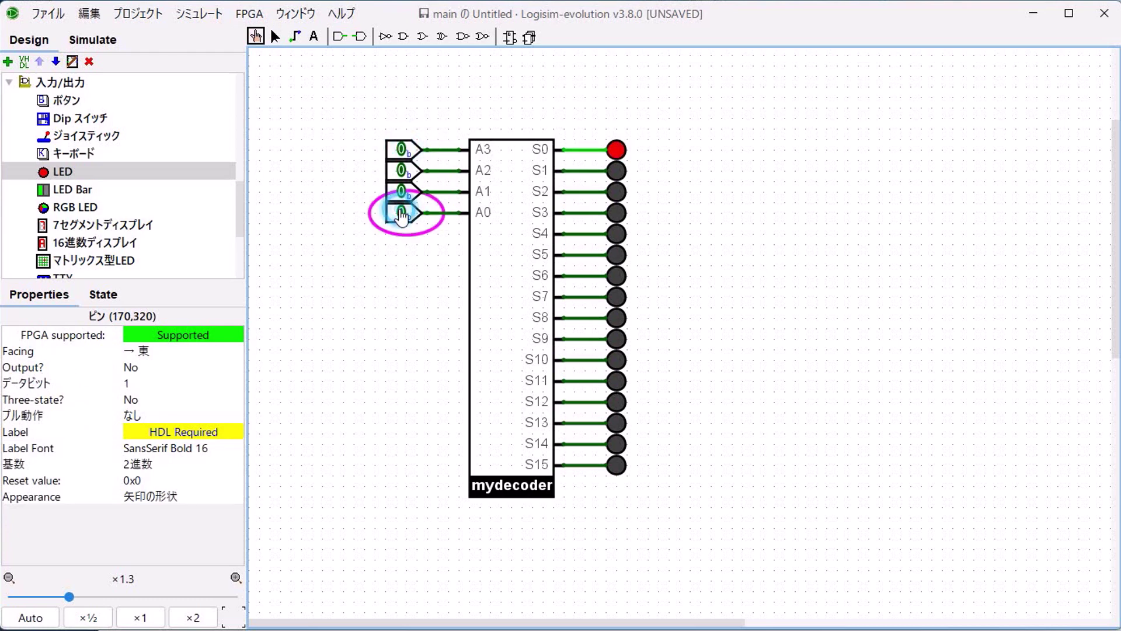
click(402, 213)
click(402, 213)
click(402, 193)
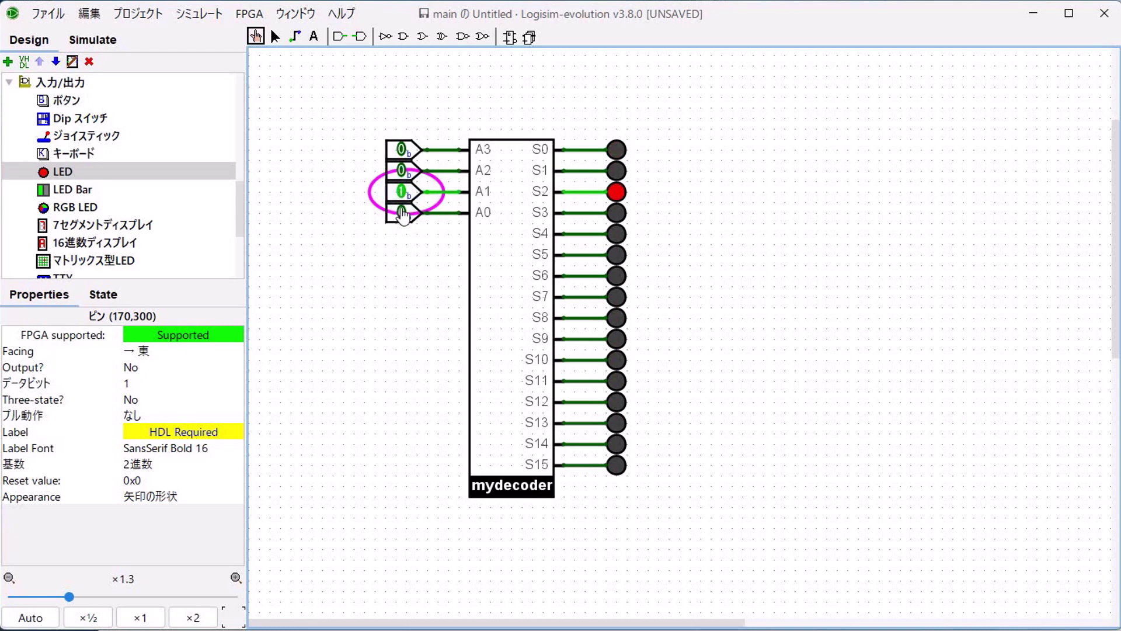
click(402, 213)
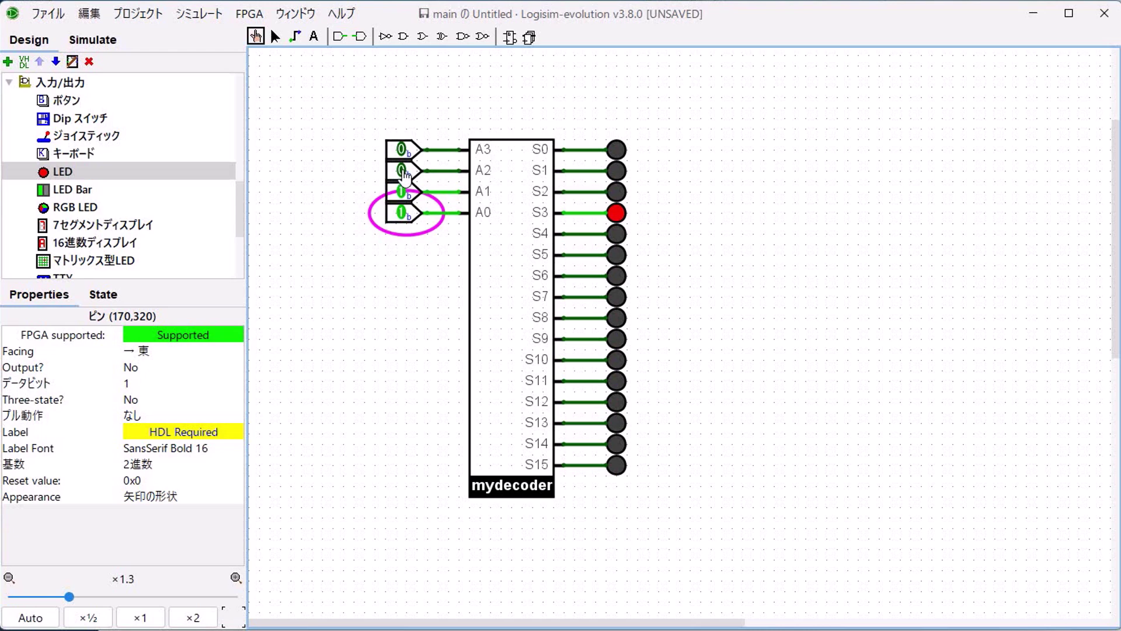
Step the inputs to light S4 through S7, finishing at 1111 to light S15.
click(403, 170)
click(402, 191)
click(401, 213)
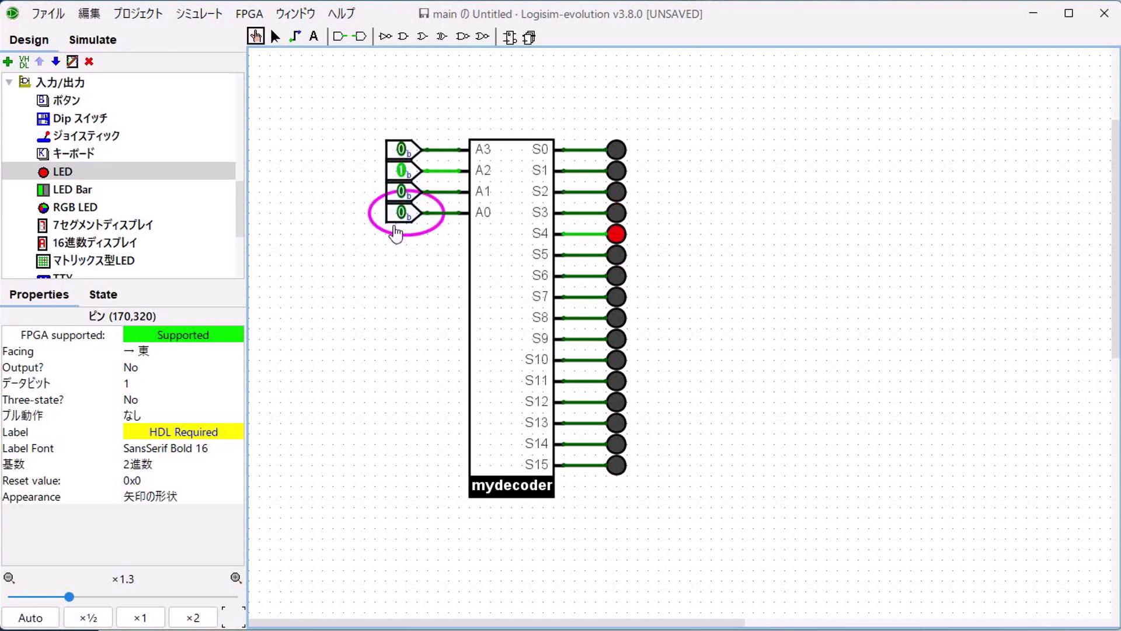
click(401, 212)
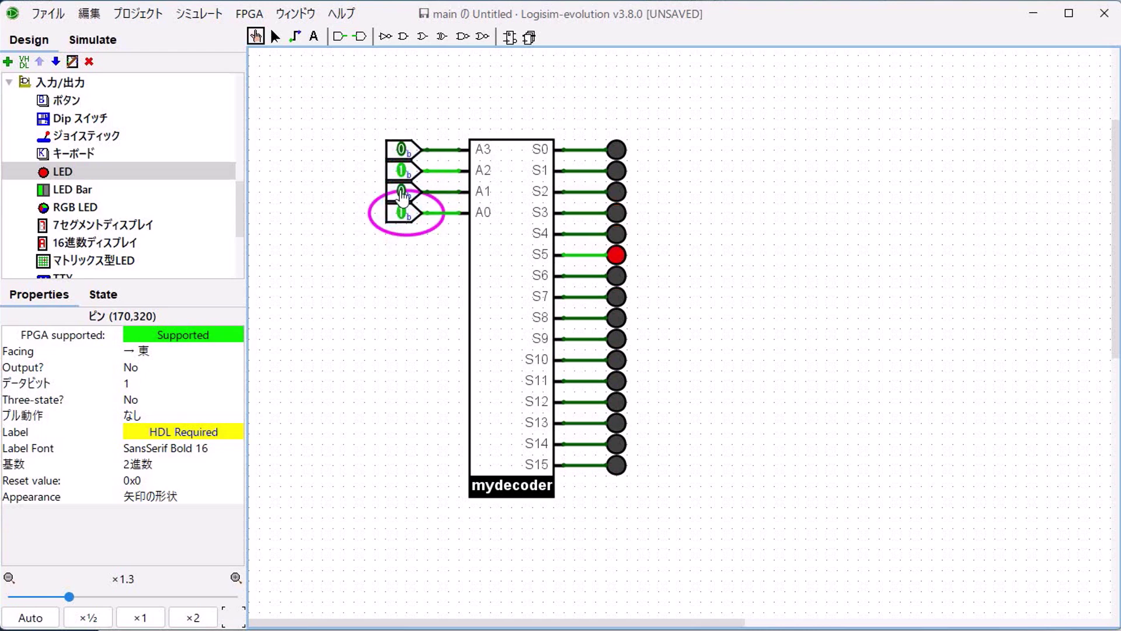
click(401, 191)
click(402, 213)
click(401, 213)
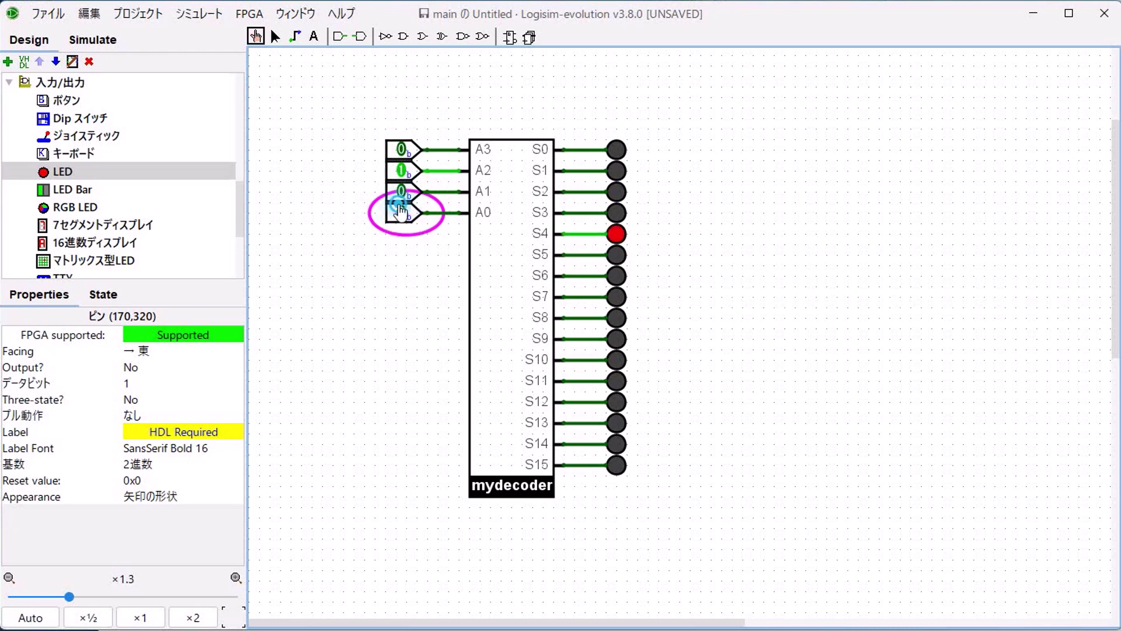
click(402, 191)
click(402, 191)
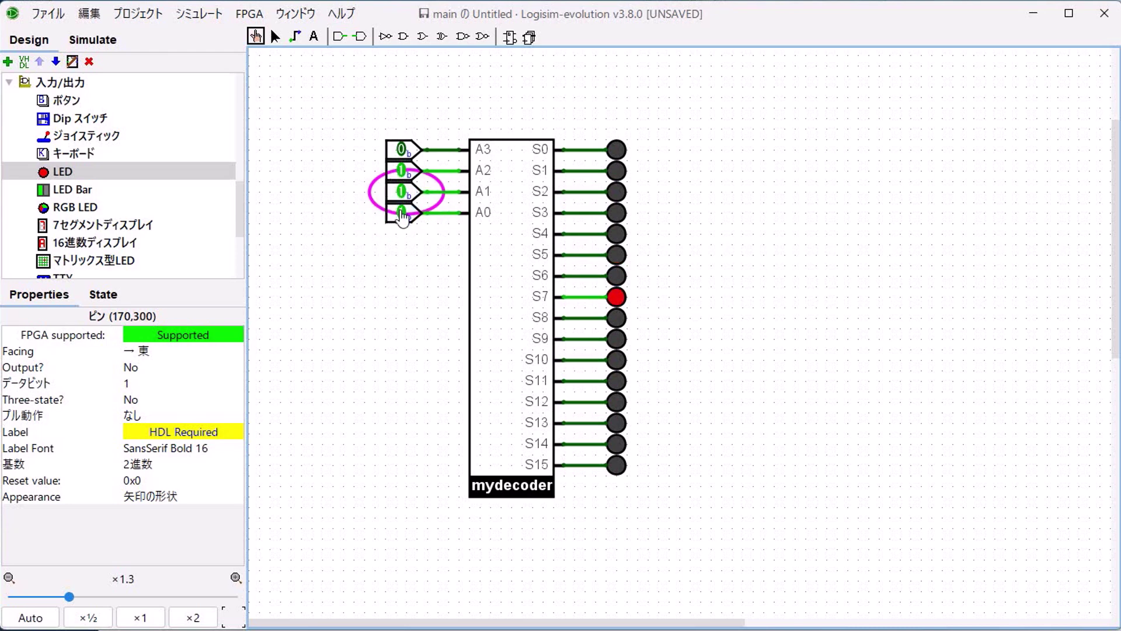
click(401, 150)
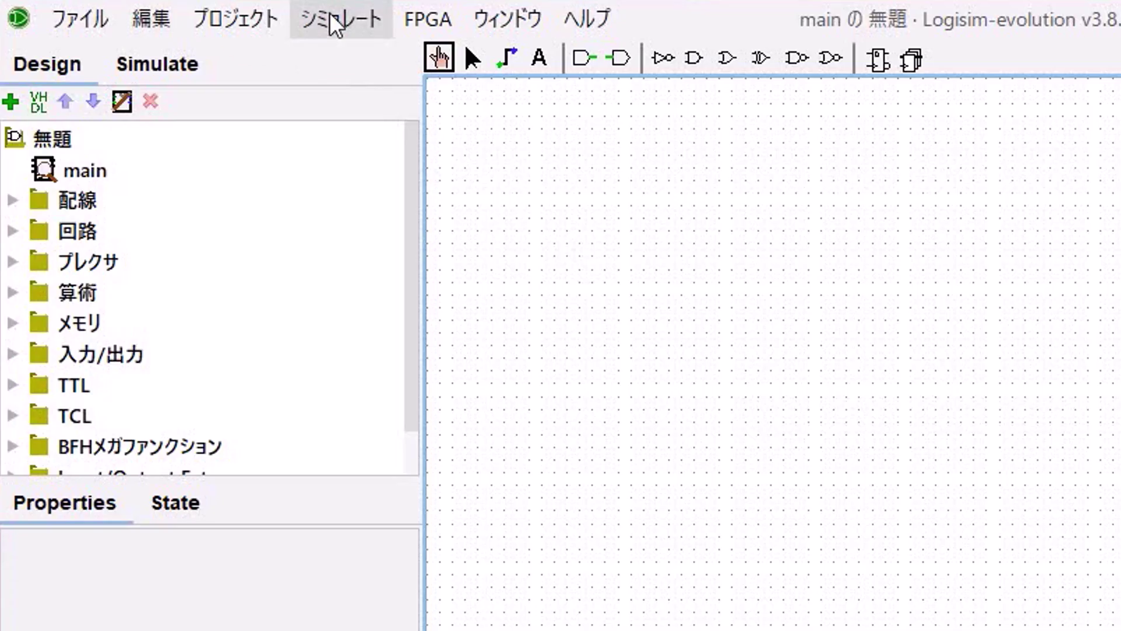
Open the Simulate menu in the new untitled project.
click(329, 12)
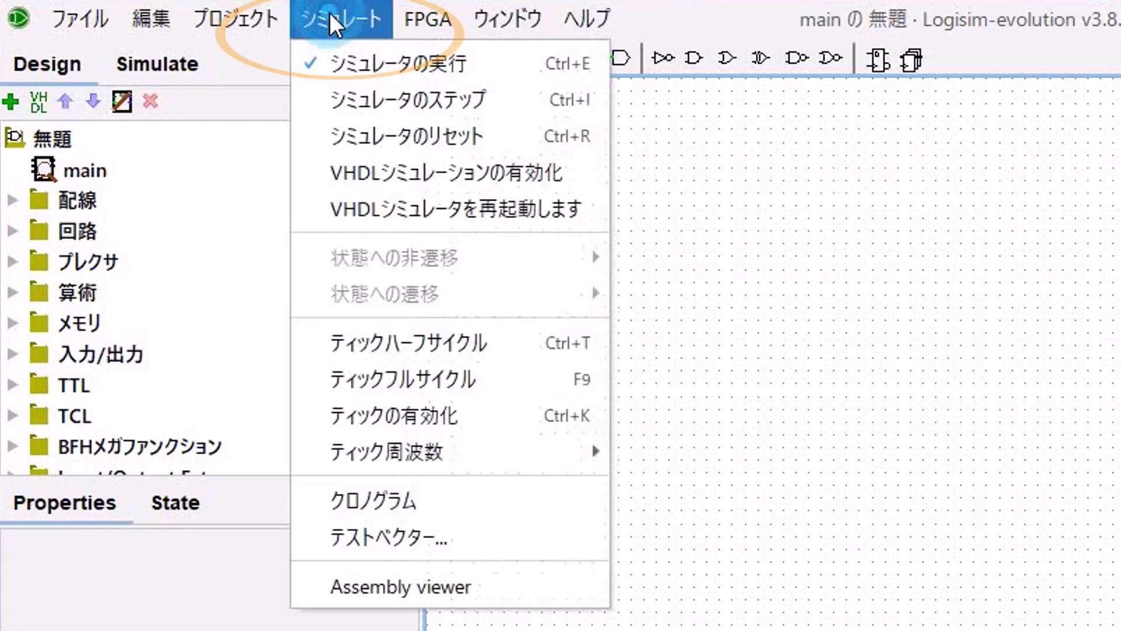
Open the Test Vector window and load the test vector file.
click(374, 538)
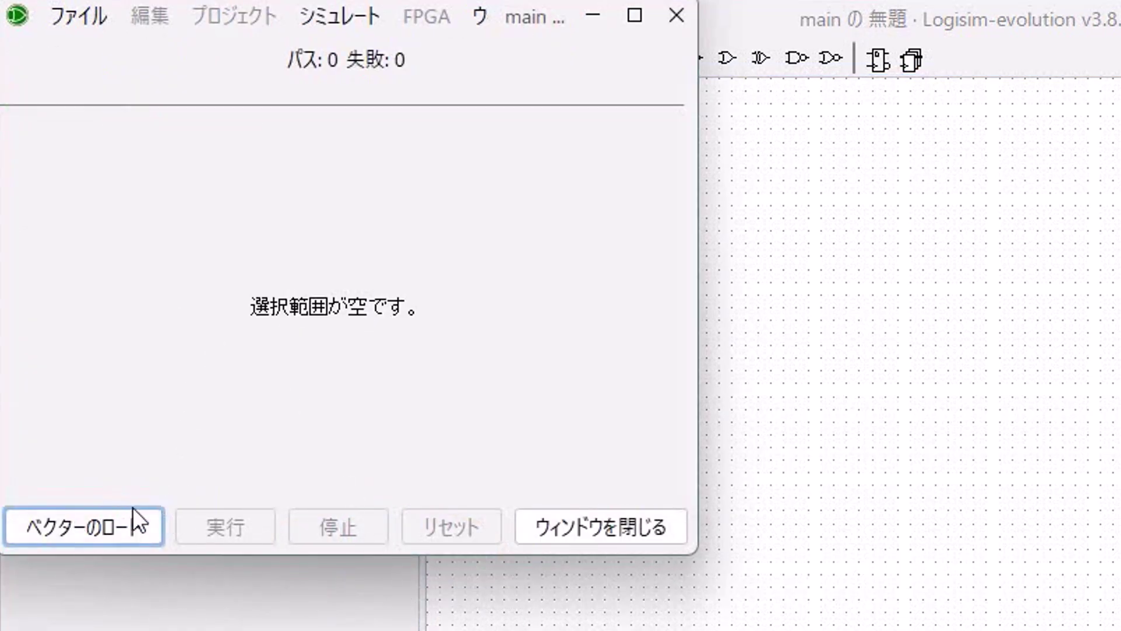
click(86, 520)
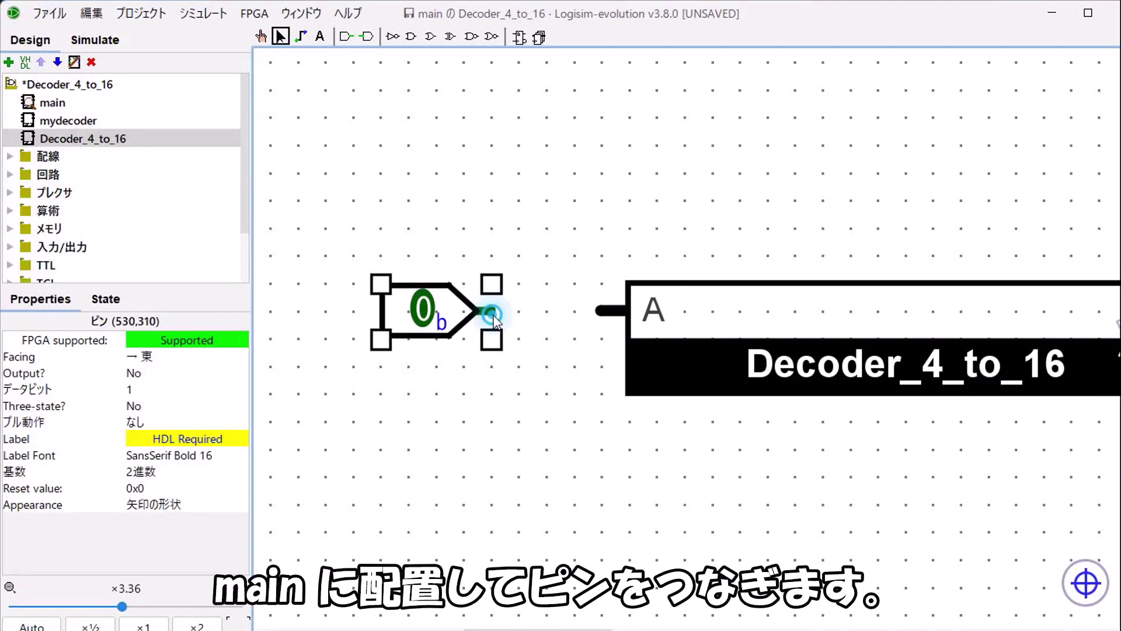
Wire input pin A to the Decoder_4_to_16 block and set the pin's bit width.
click(150, 387)
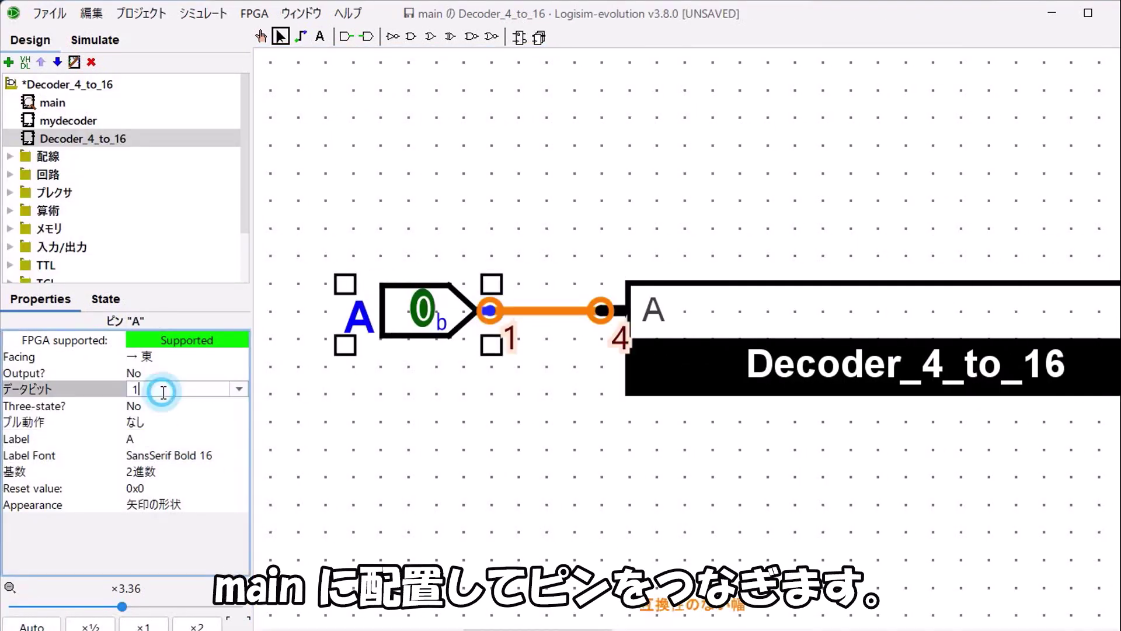
text(6)
key(Return)
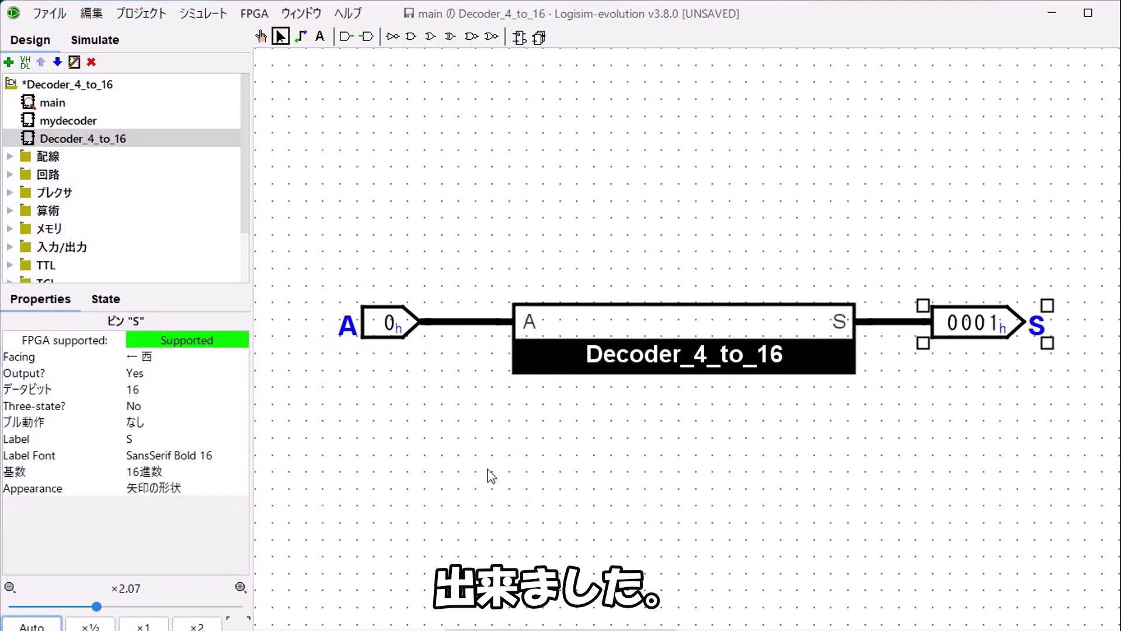
click(504, 458)
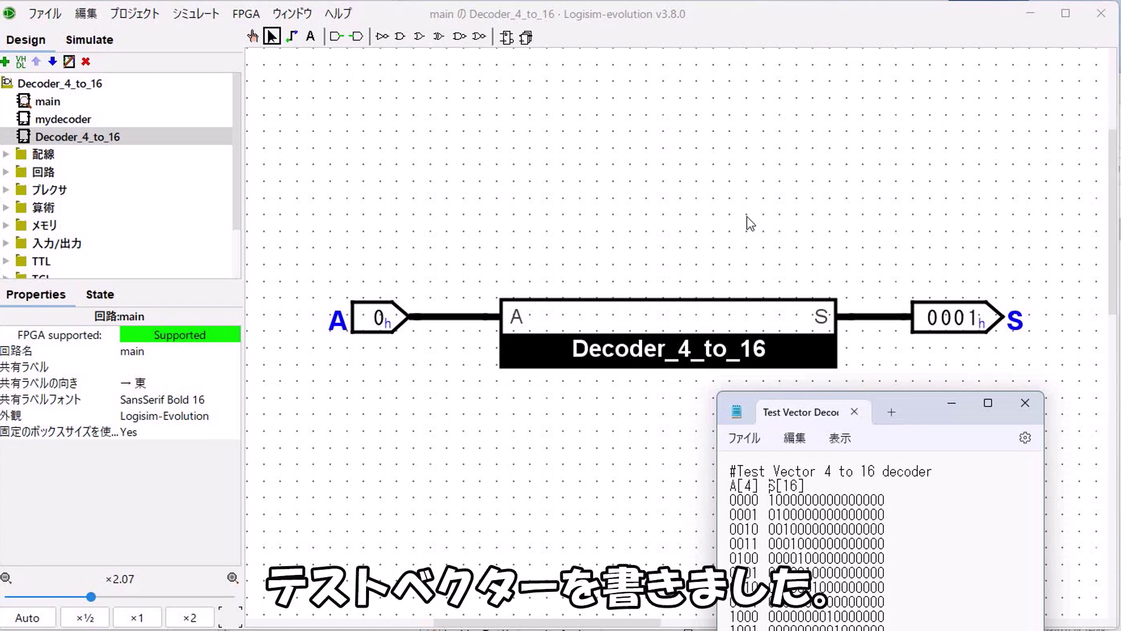
click(185, 15)
Load the decoder test vector file and enlarge the results to show all 16 rows.
click(209, 311)
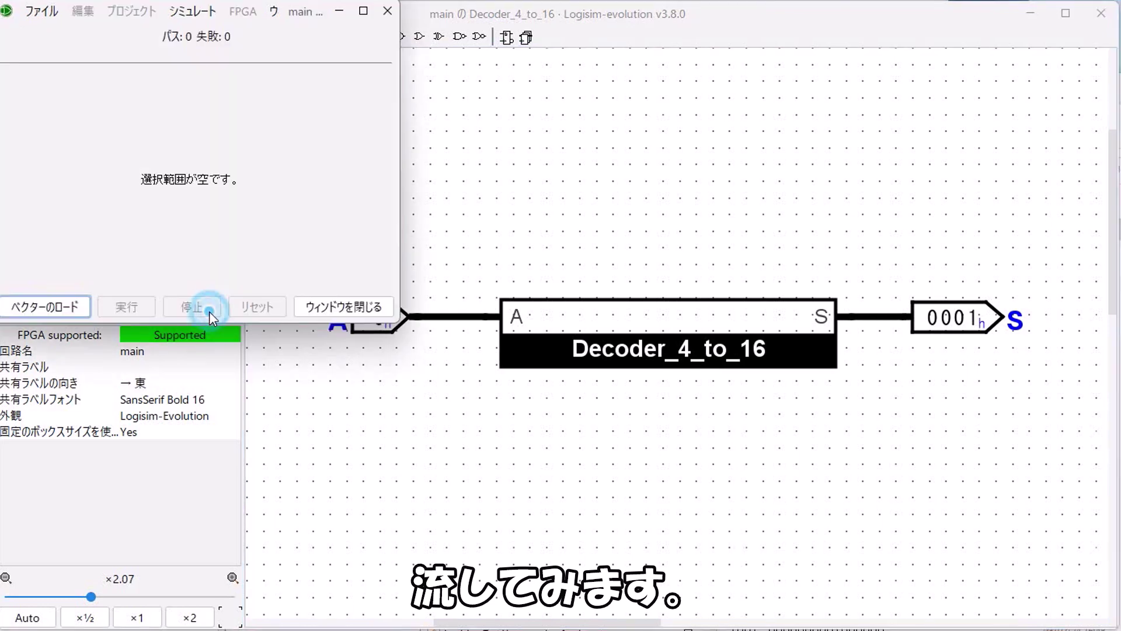
click(52, 307)
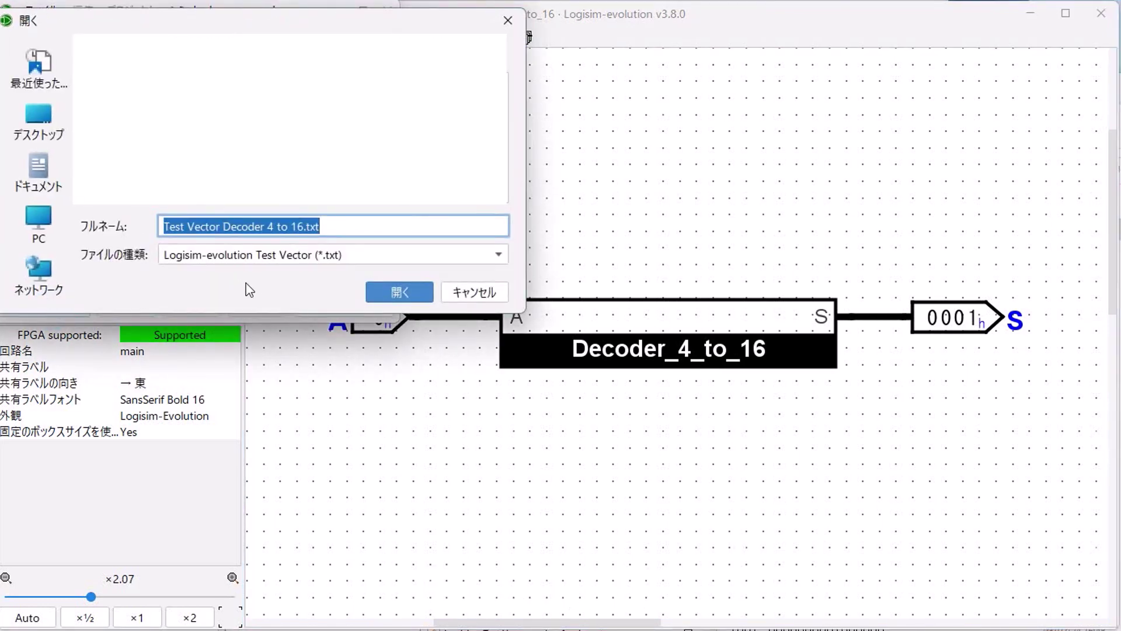
click(392, 292)
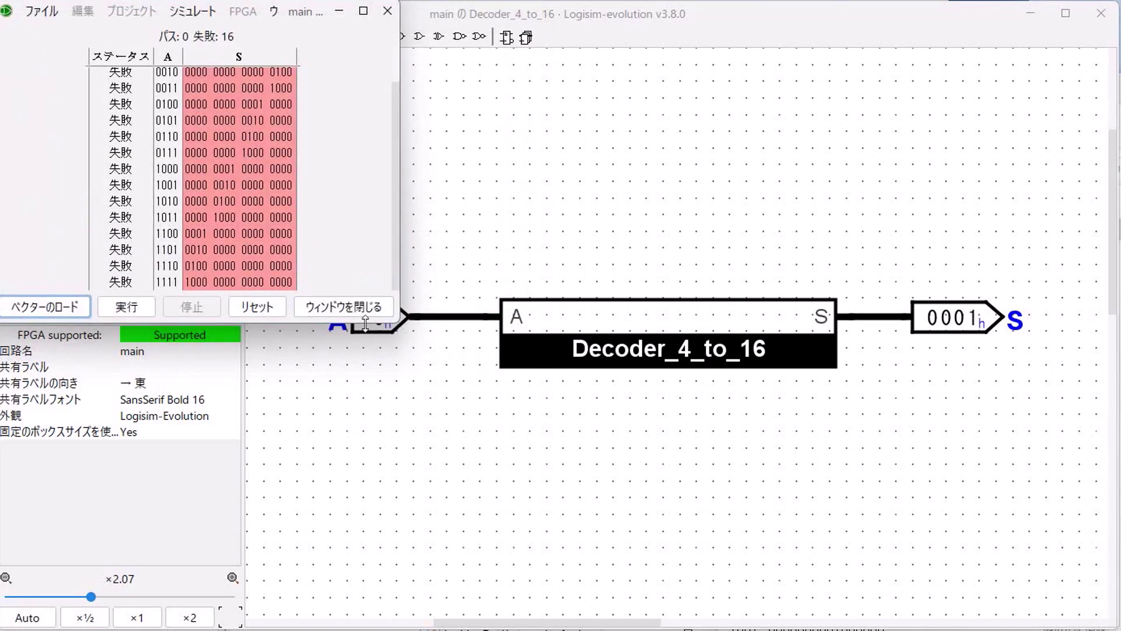
drag(287, 323, 286, 445)
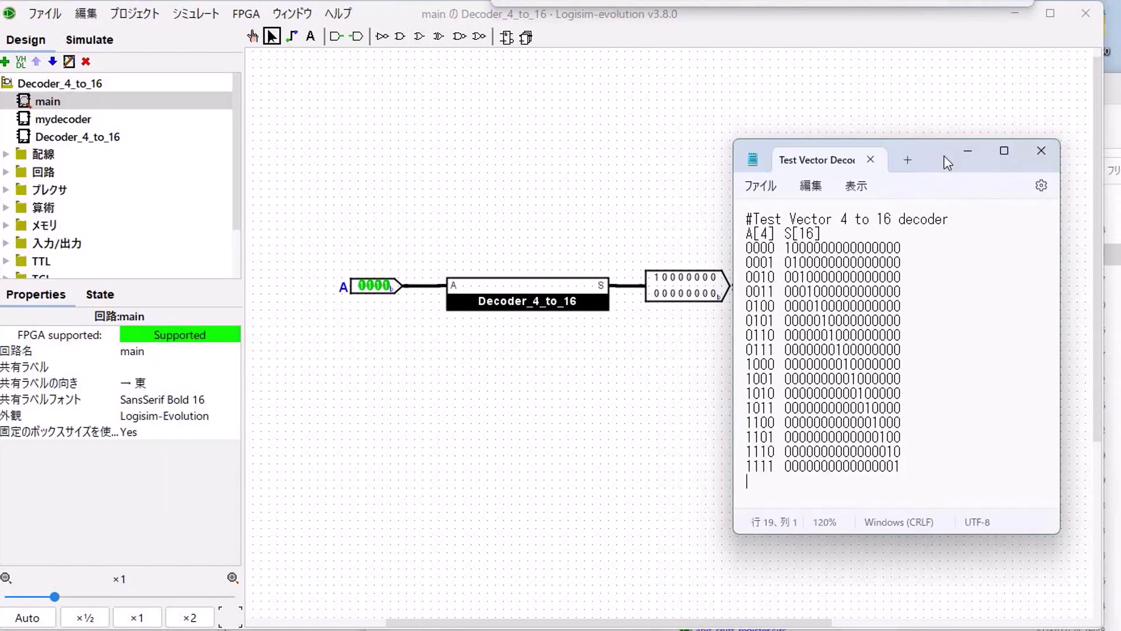
Rewrite the expected S values in the Notepad vector file in reversed bit order.
drag(952, 159, 769, 177)
click(617, 270)
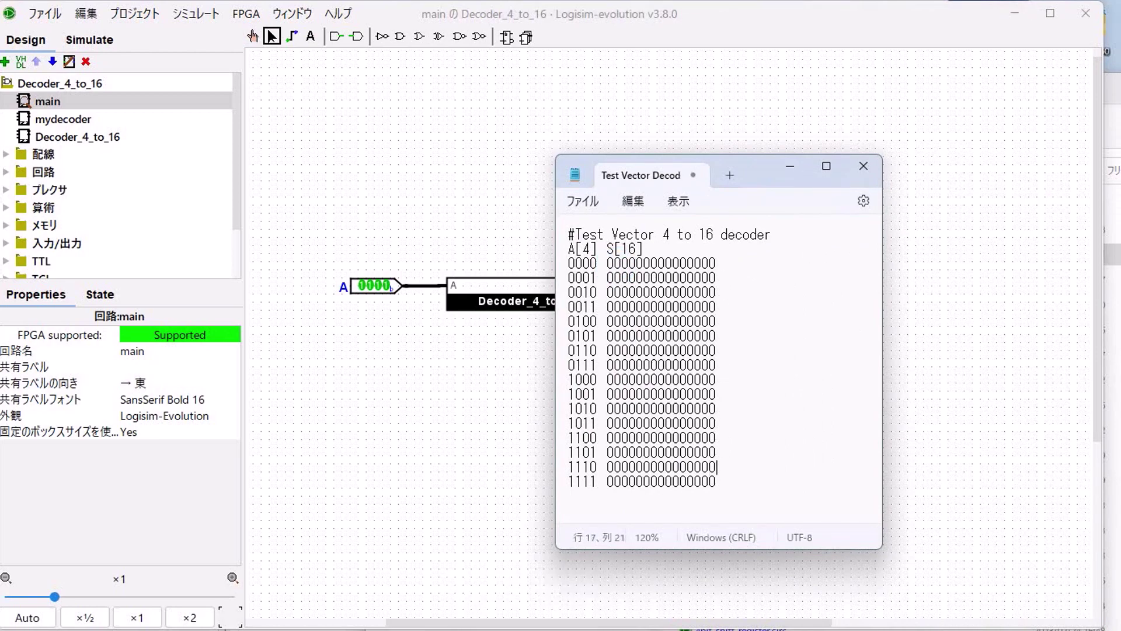
text(1)
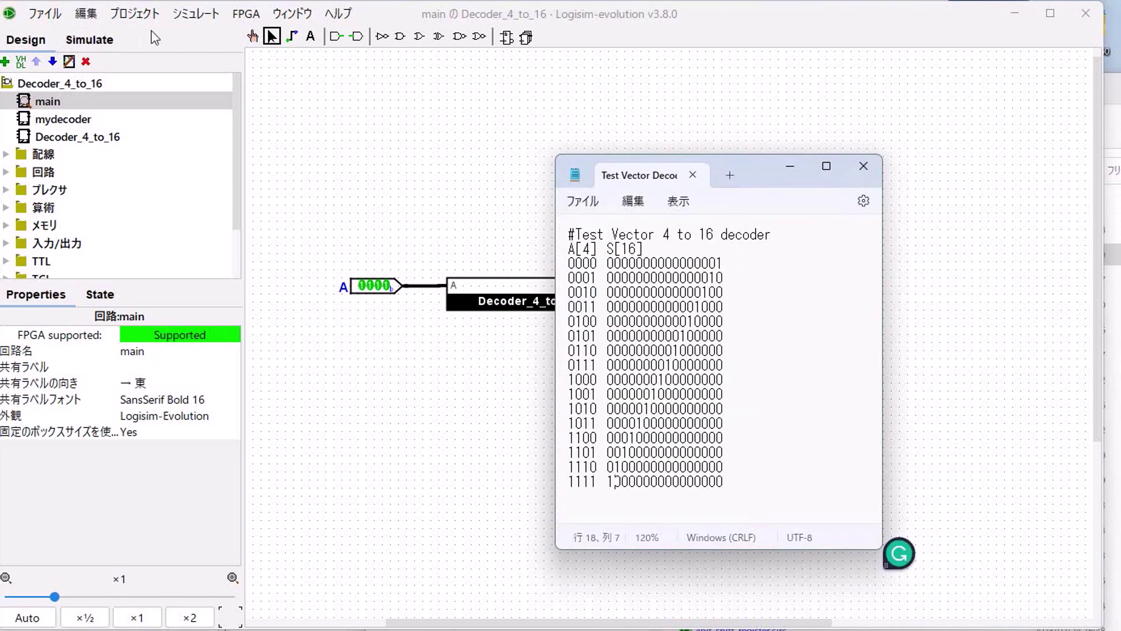
click(195, 13)
Load the edited test vectors, run, reset and rerun them, then auto-zoom the circuit.
click(237, 309)
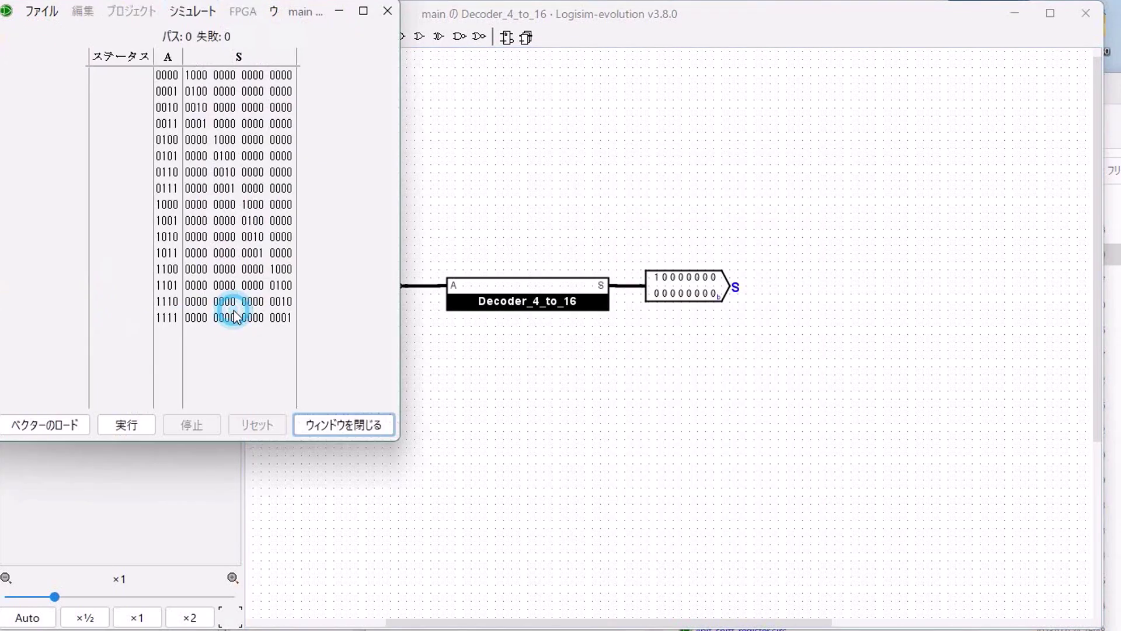
click(63, 425)
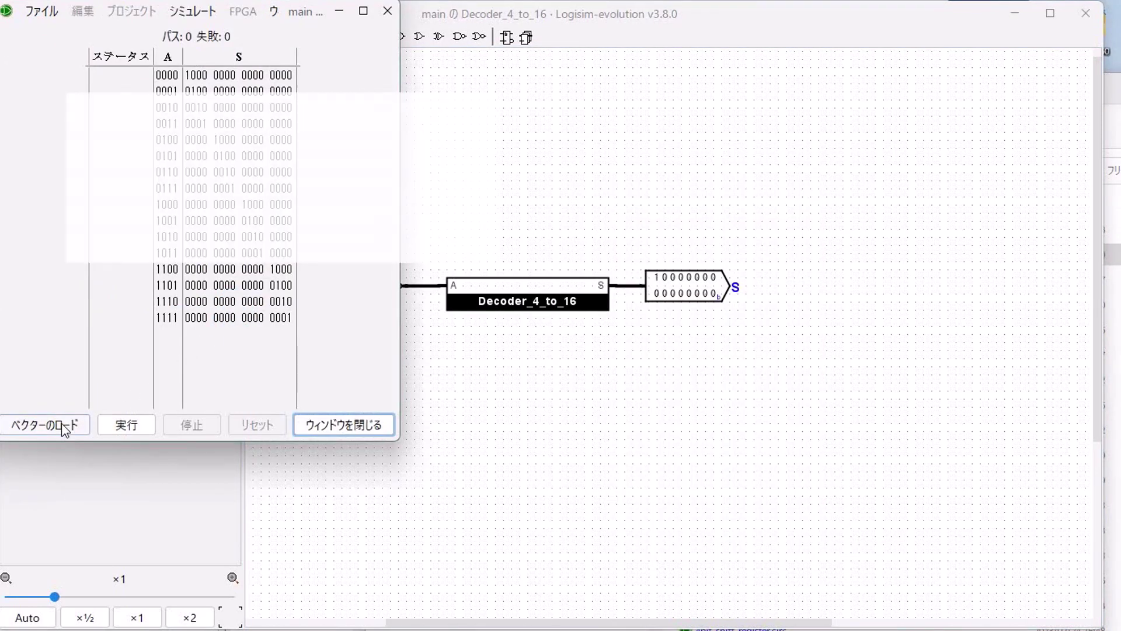
click(391, 351)
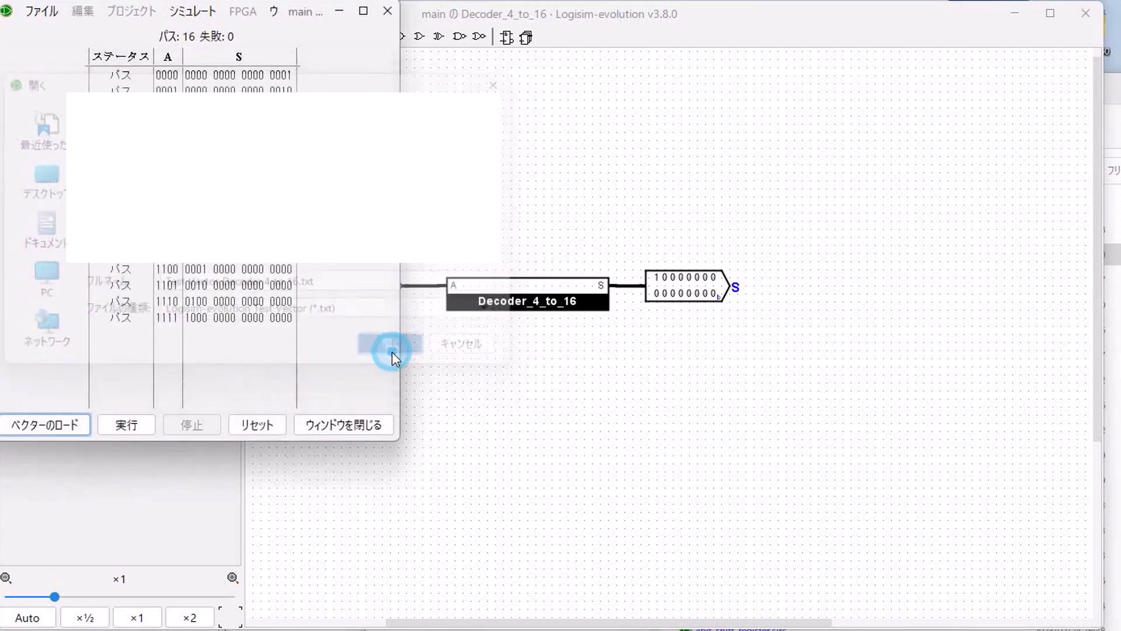
click(136, 425)
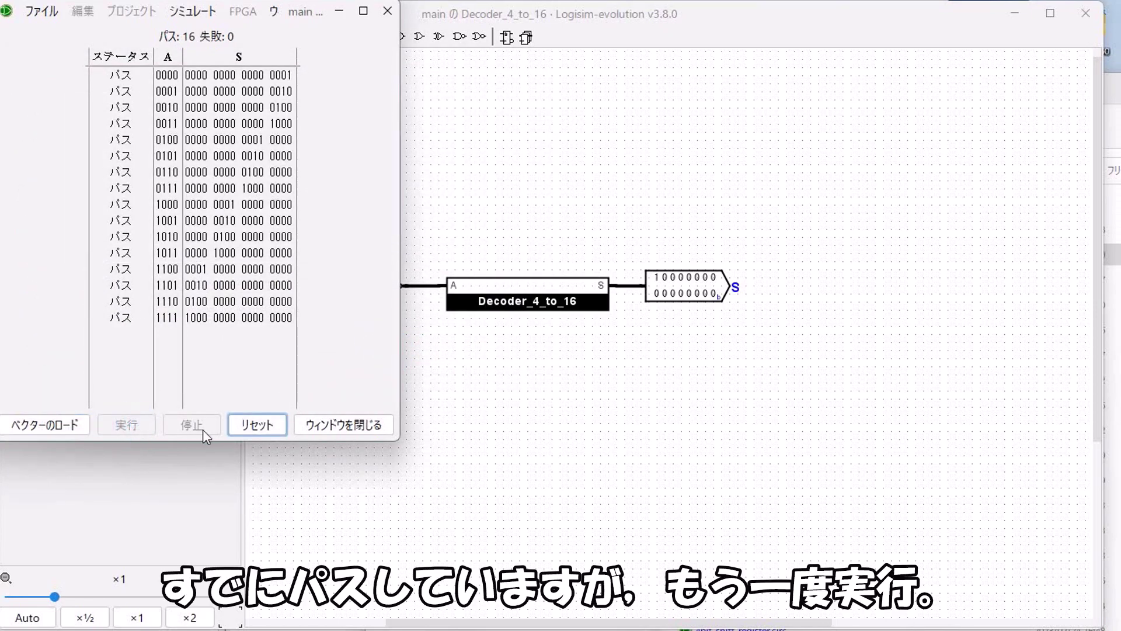
click(252, 425)
click(130, 425)
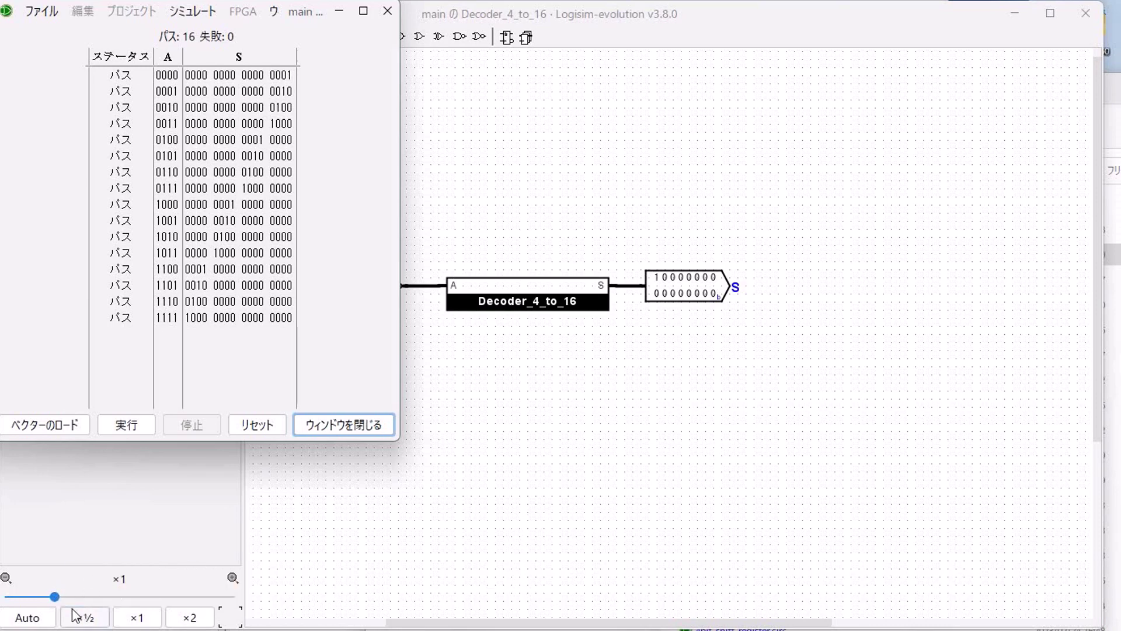
click(40, 619)
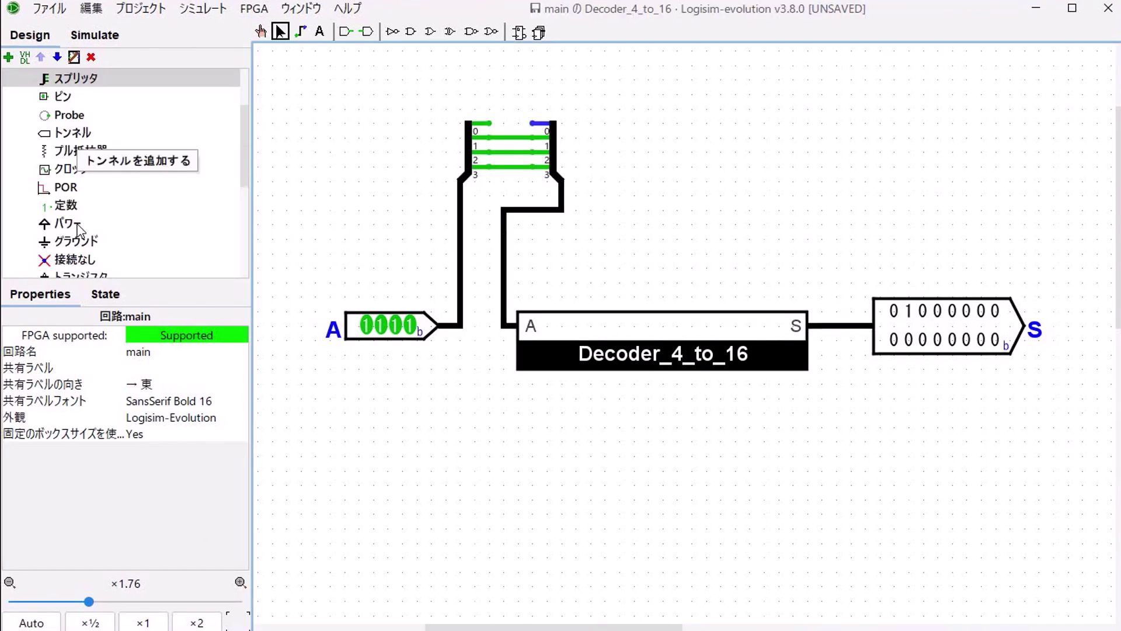
Wire a constant 1 into the decoder's address bit 0 and bring up the Test Vector results.
click(49, 208)
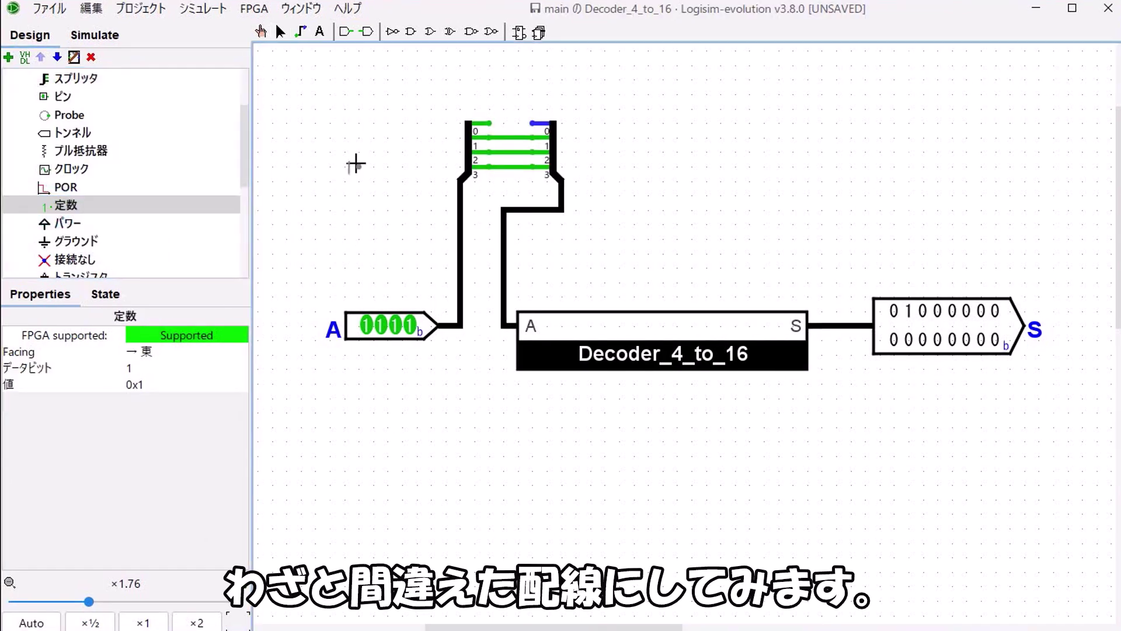
click(507, 98)
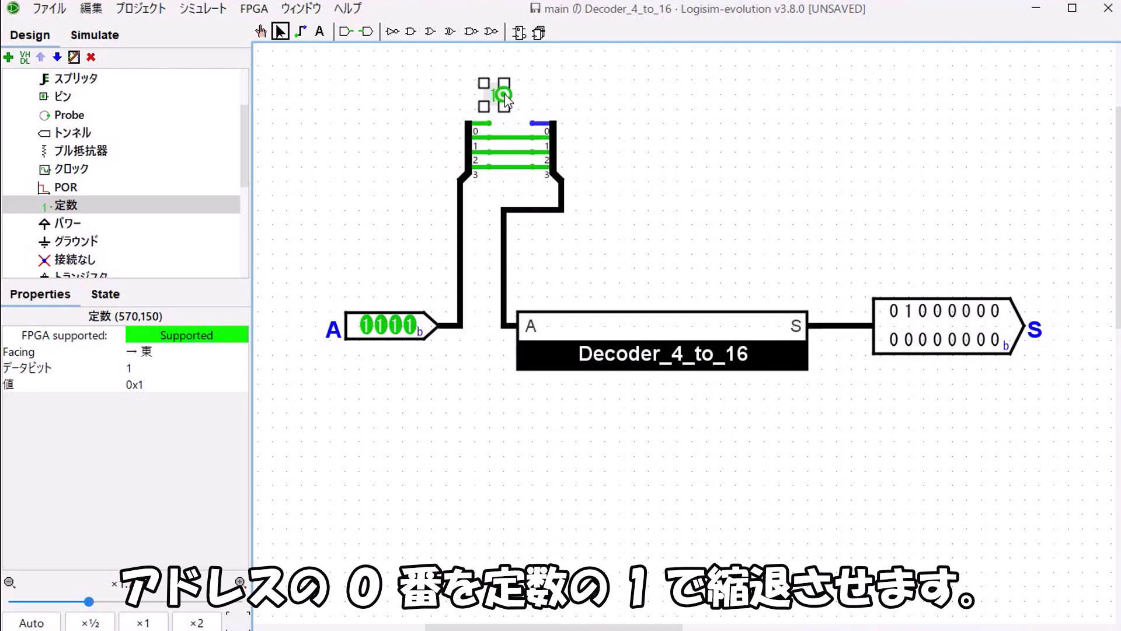
mouse_move(506, 101)
mouse_down()
mouse_move(533, 108)
mouse_move(532, 120)
mouse_up()
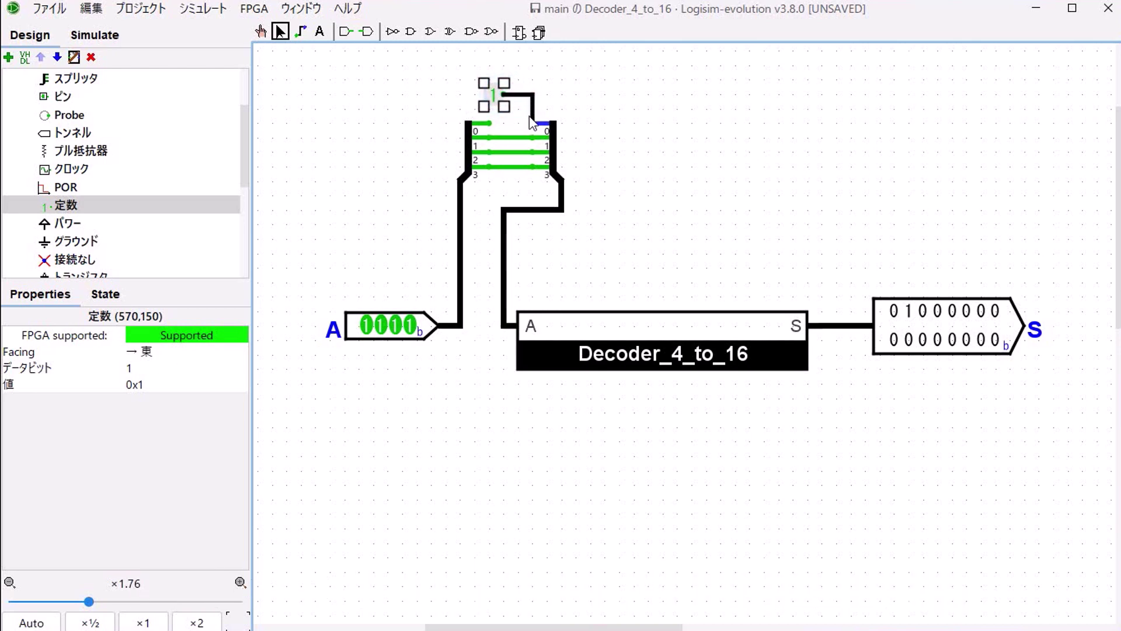
click(637, 181)
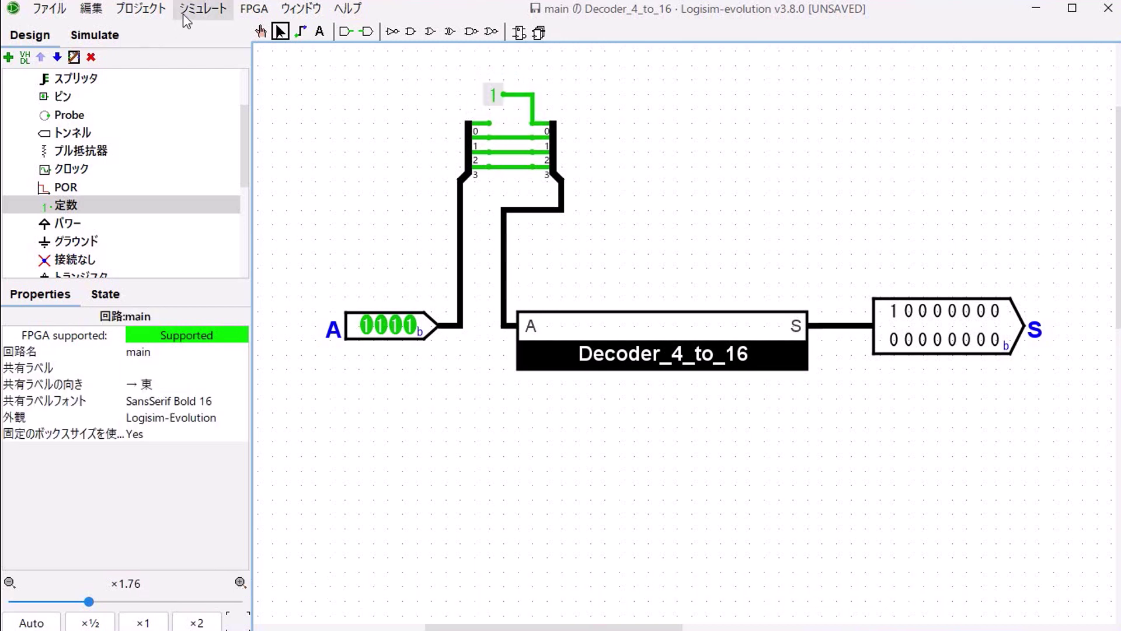
click(193, 9)
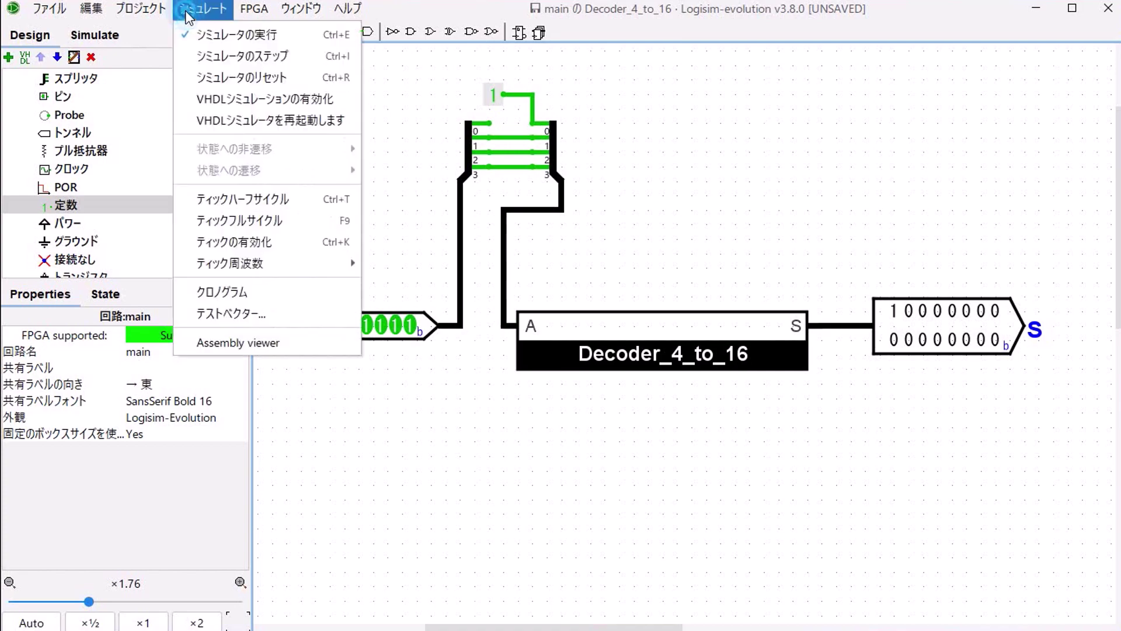
click(224, 313)
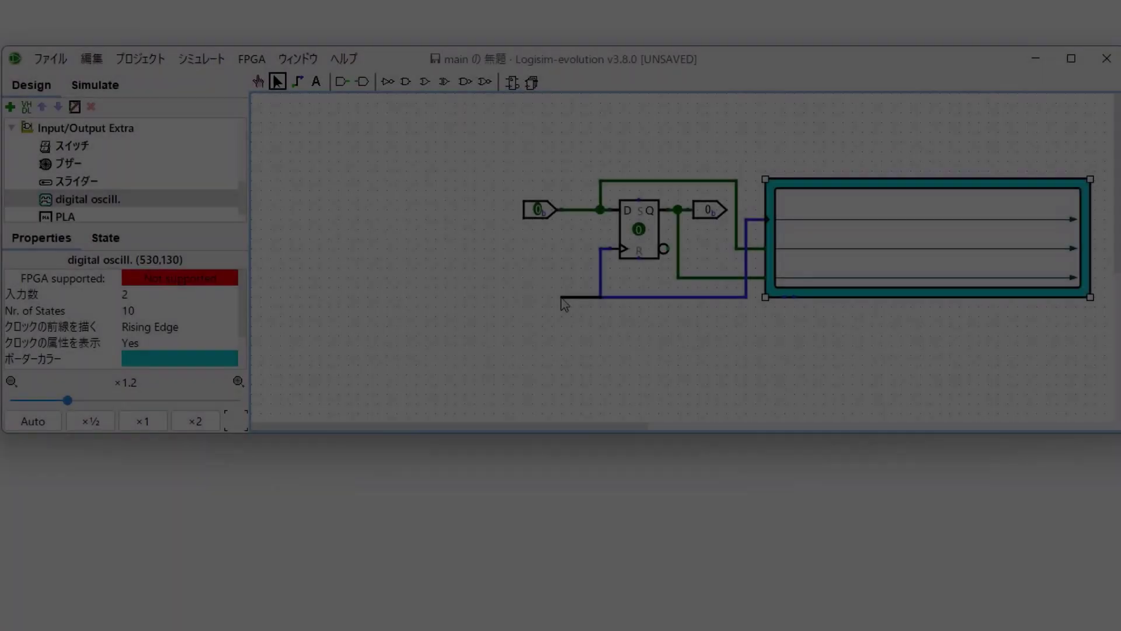
Join the dangling wire to the clock line and place a Clock at its end.
drag(561, 299, 561, 298)
drag(240, 199, 243, 124)
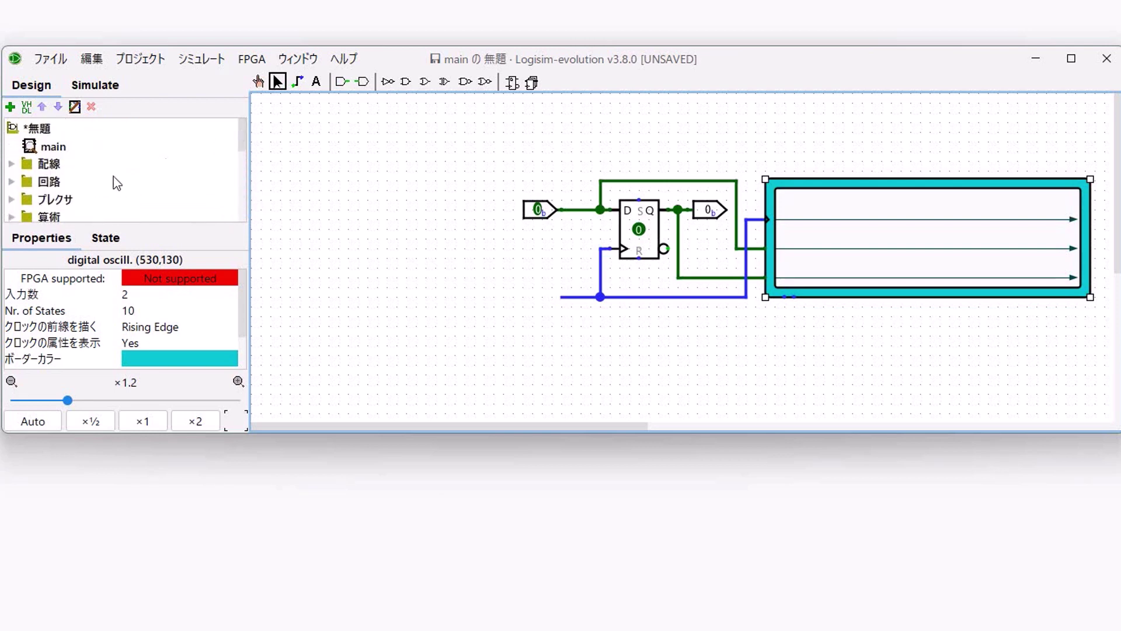
click(12, 164)
scroll(42, 175, down, 2)
scroll(42, 175, down, 2)
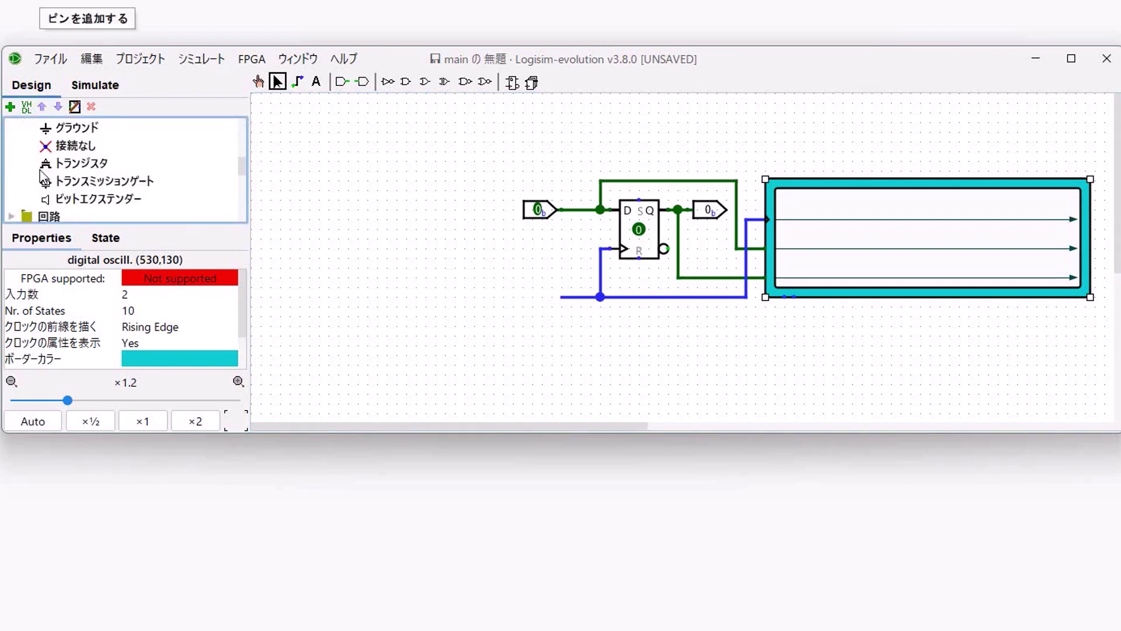
scroll(93, 172, up, 4)
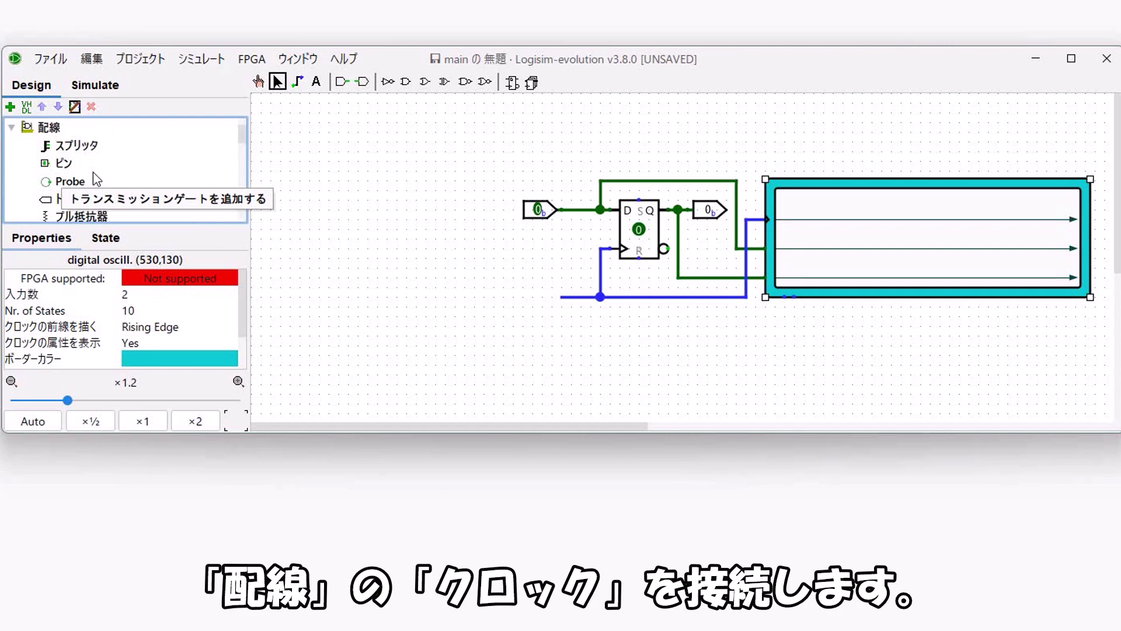
scroll(92, 172, down, 2)
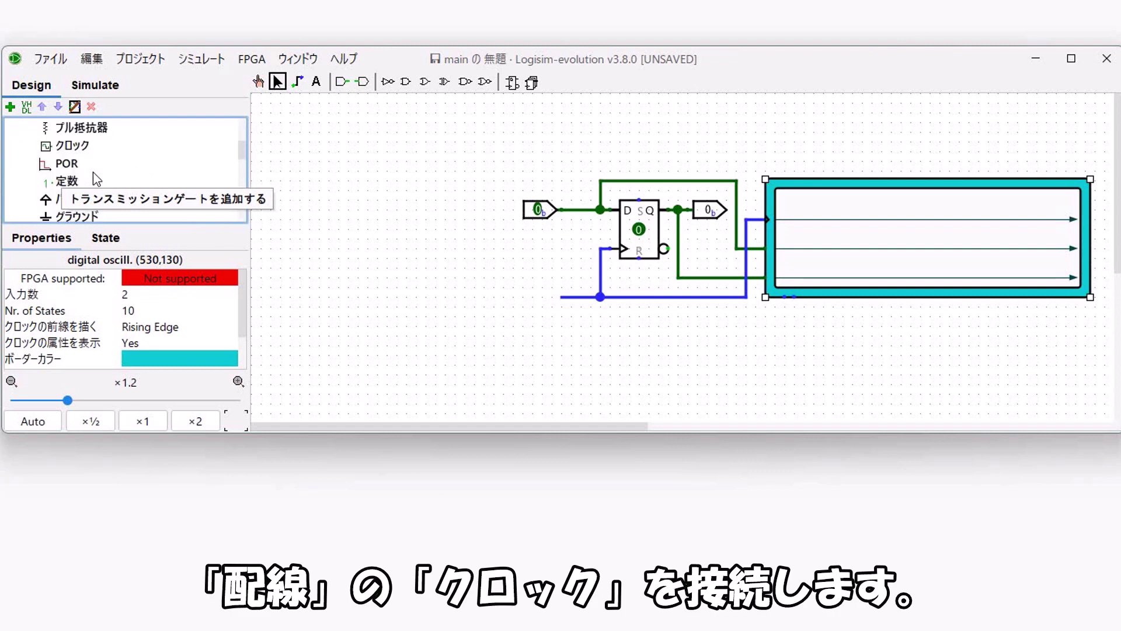
click(69, 146)
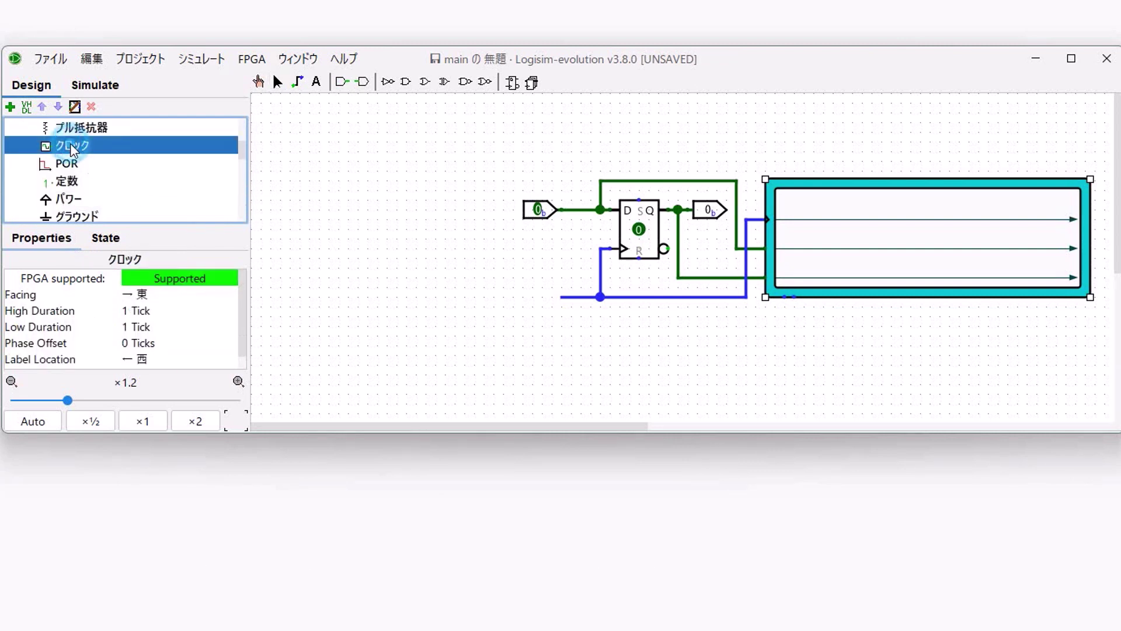
click(555, 297)
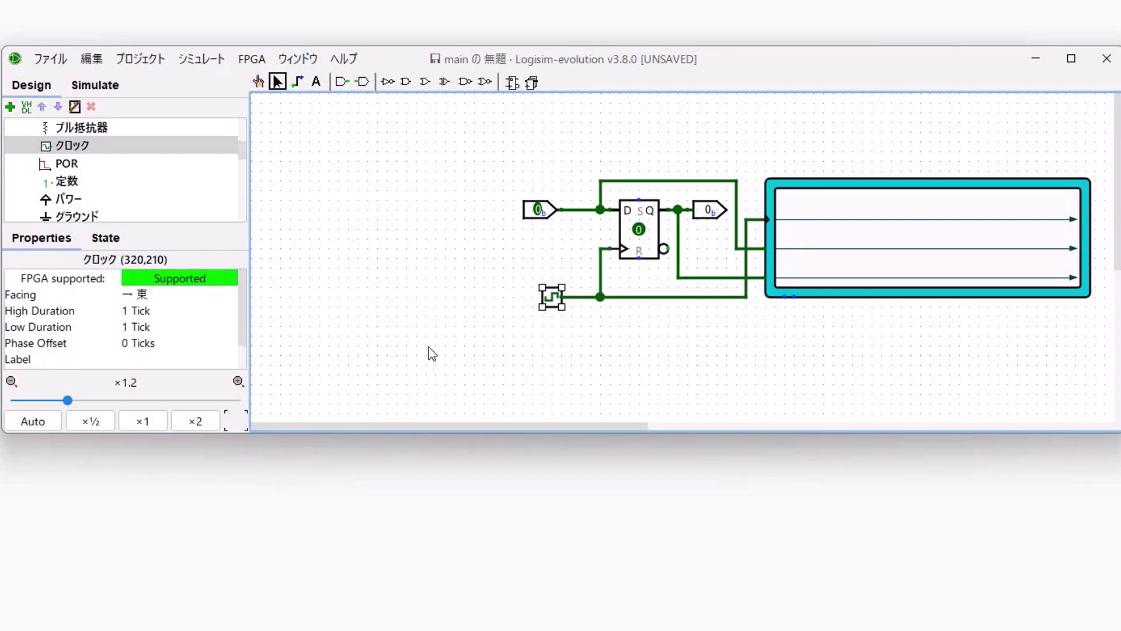
Label the new clock clk and shift the whole flip-flop circuit left.
click(551, 297)
click(243, 343)
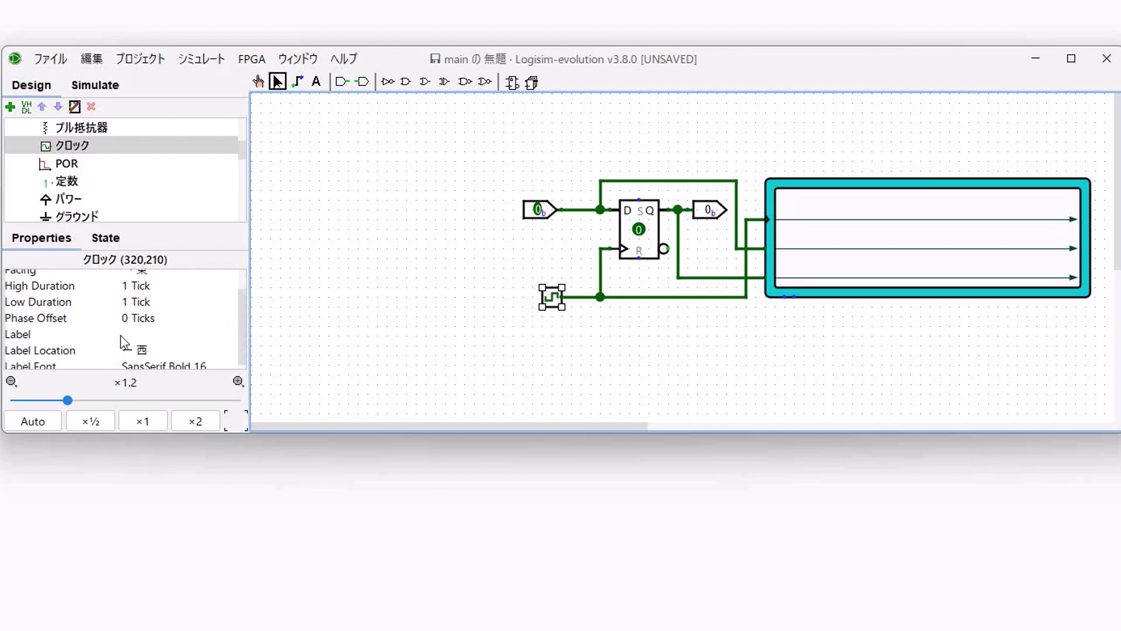
click(125, 334)
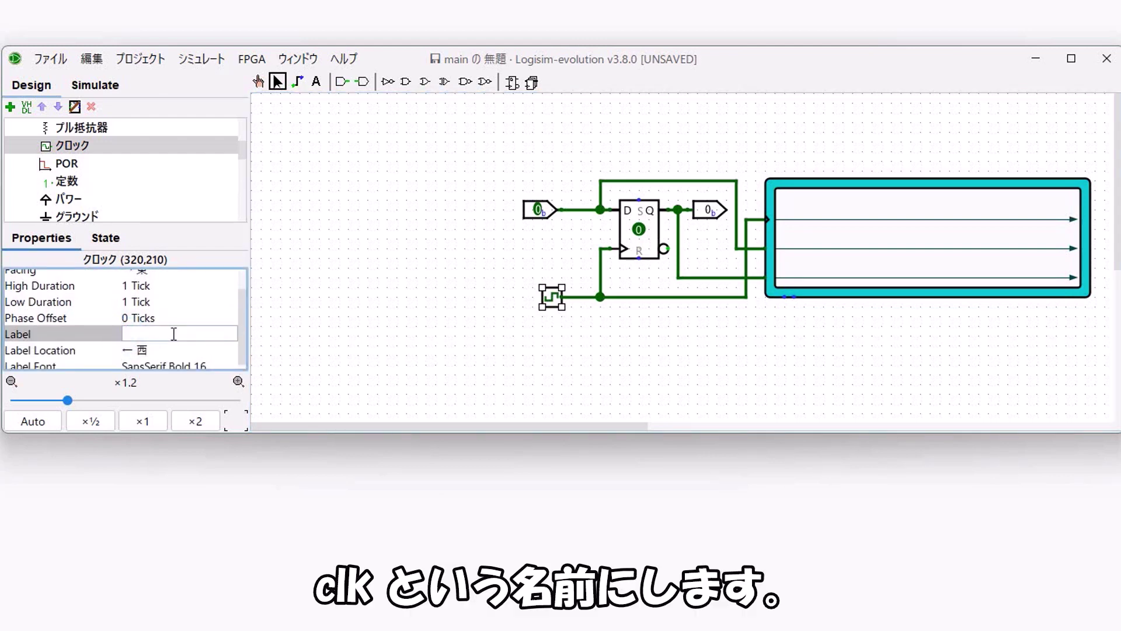
key(Return)
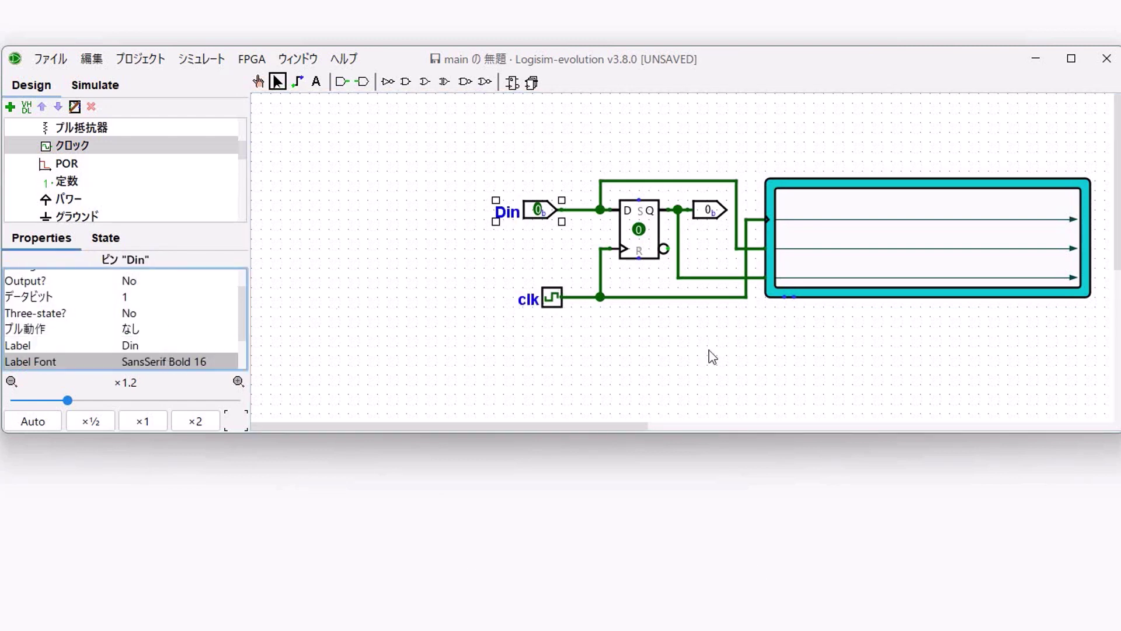
drag(458, 132, 751, 368)
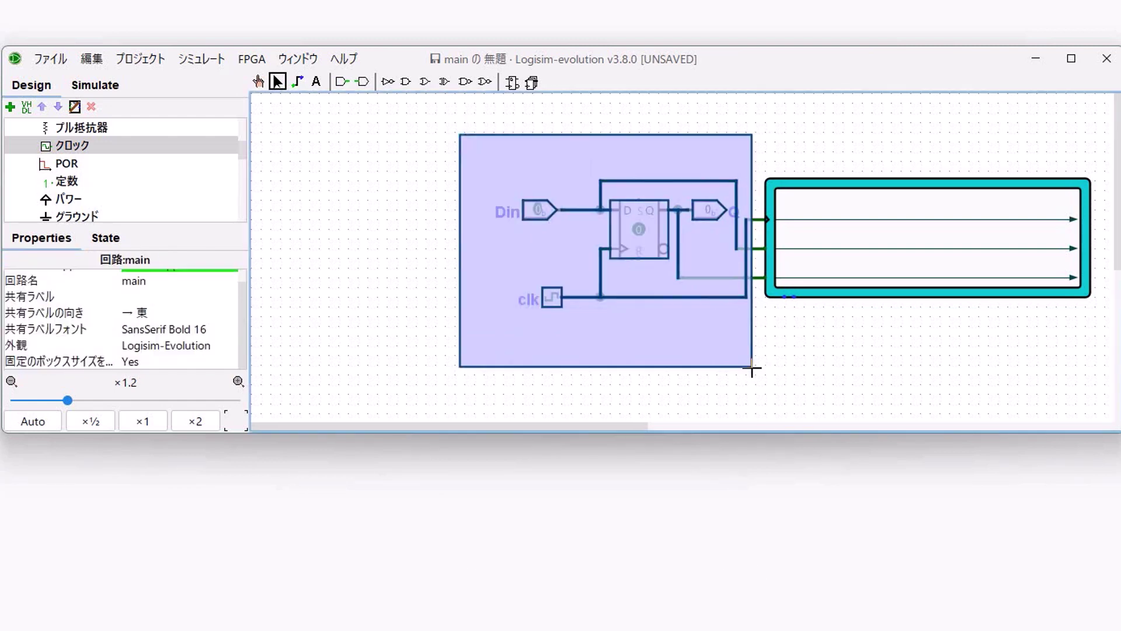
drag(753, 260, 724, 260)
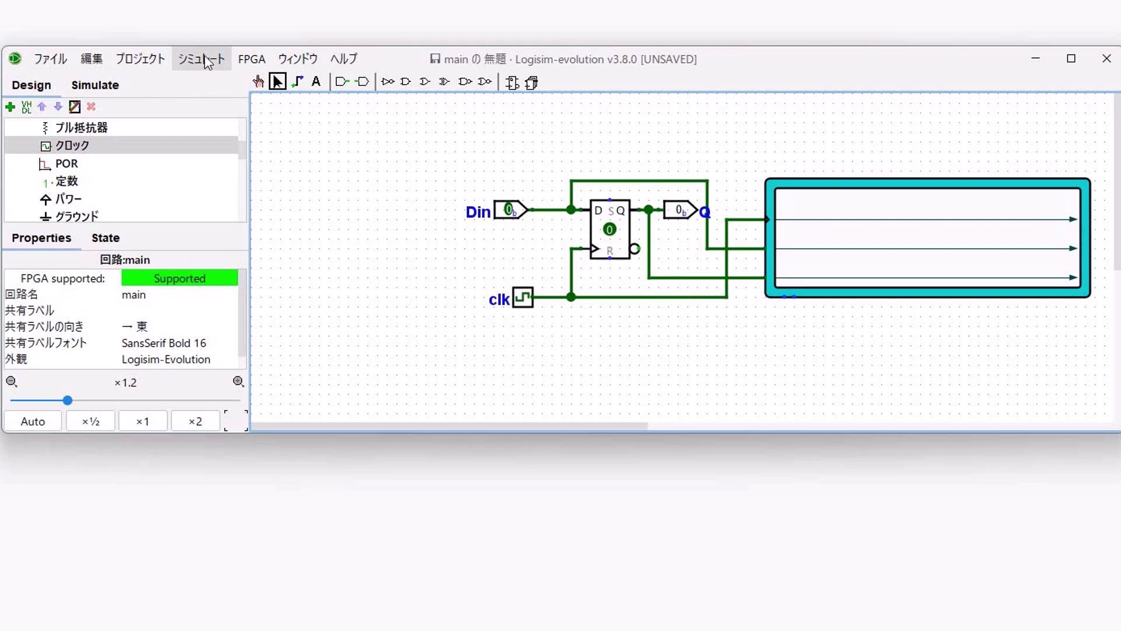
Turn on automatic clock ticking and move the vertical wire slightly right.
click(210, 61)
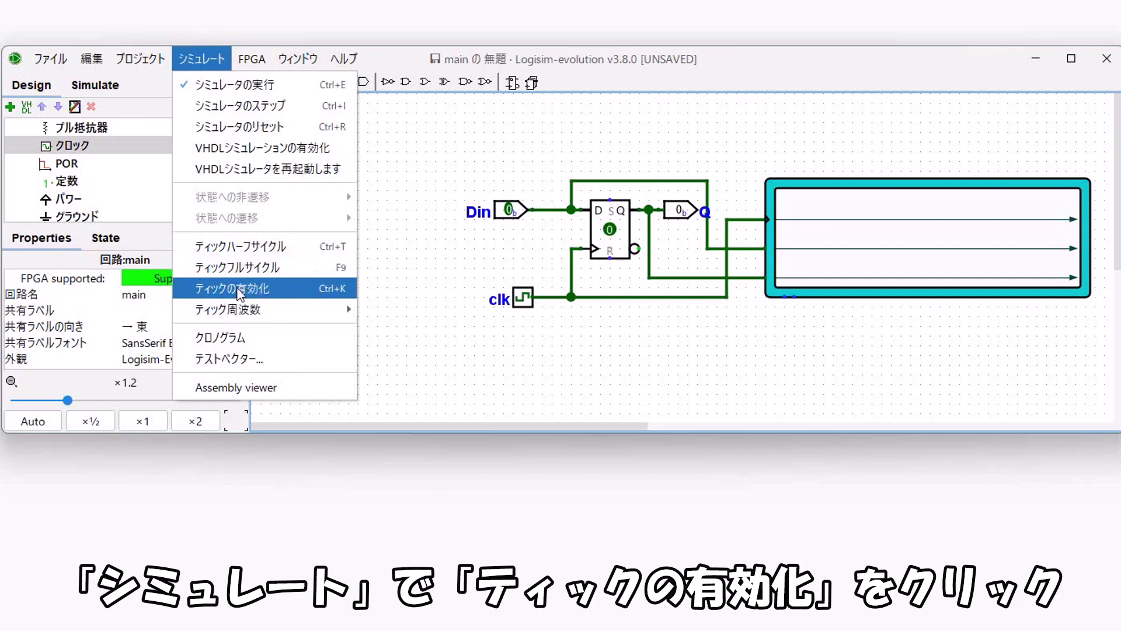
click(238, 290)
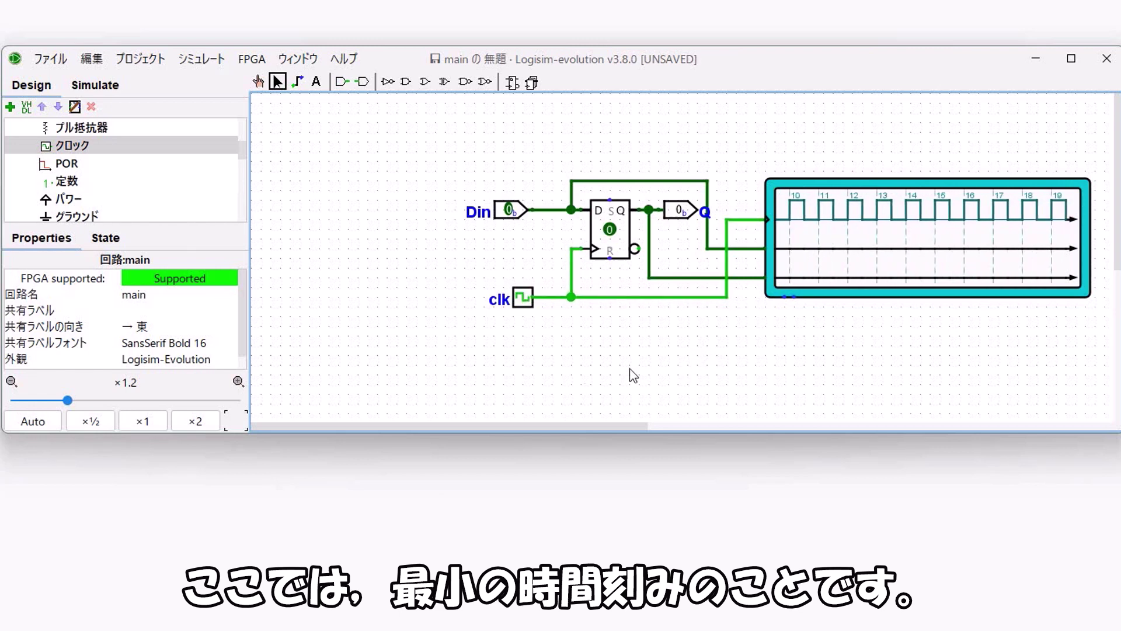
drag(727, 240, 735, 240)
Poke Din on and off repeatedly so Q latches several pulses.
click(258, 81)
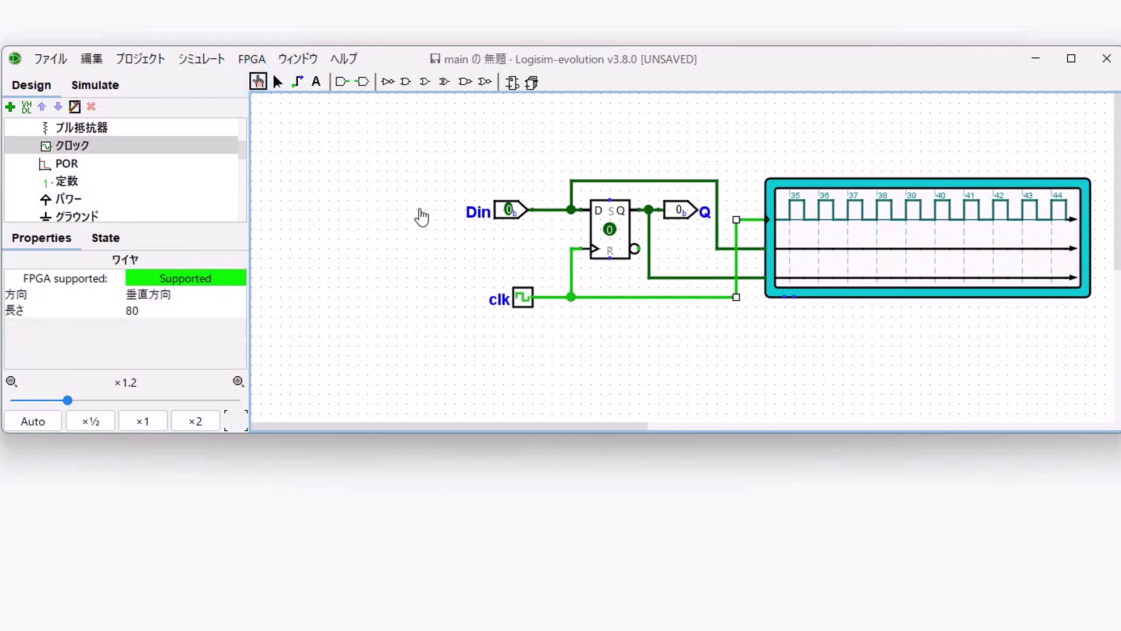
click(510, 211)
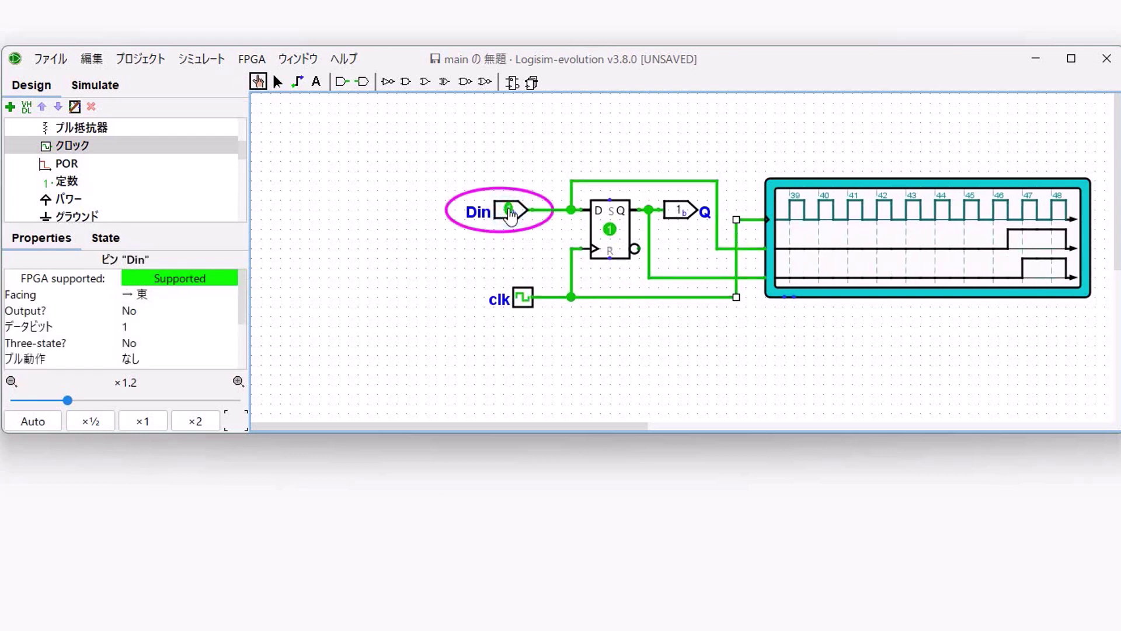
click(509, 211)
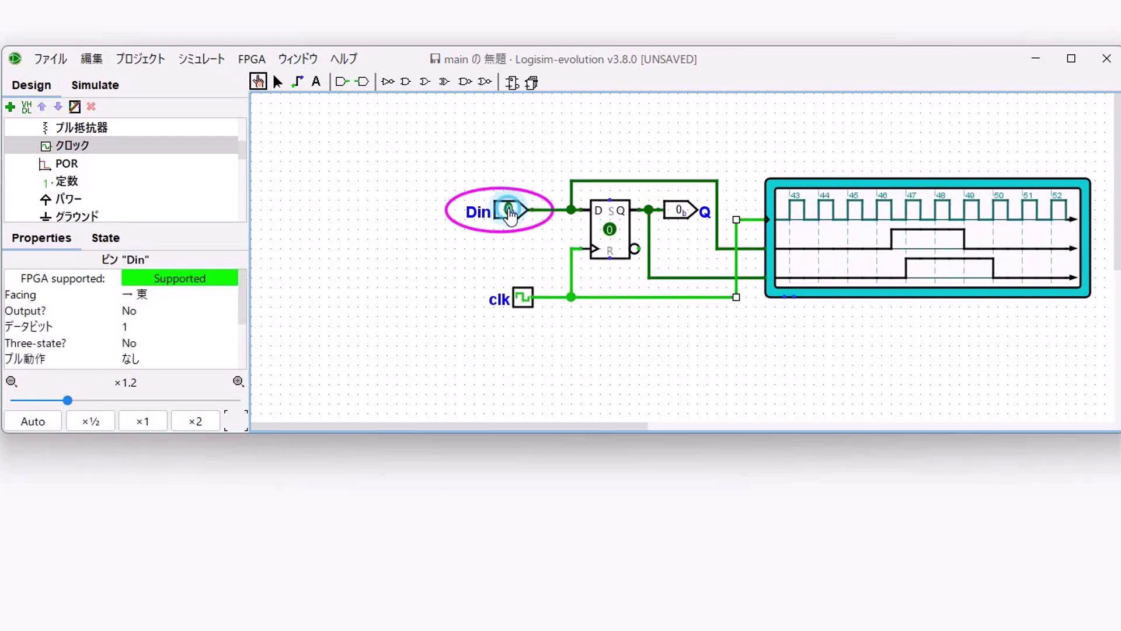
click(509, 211)
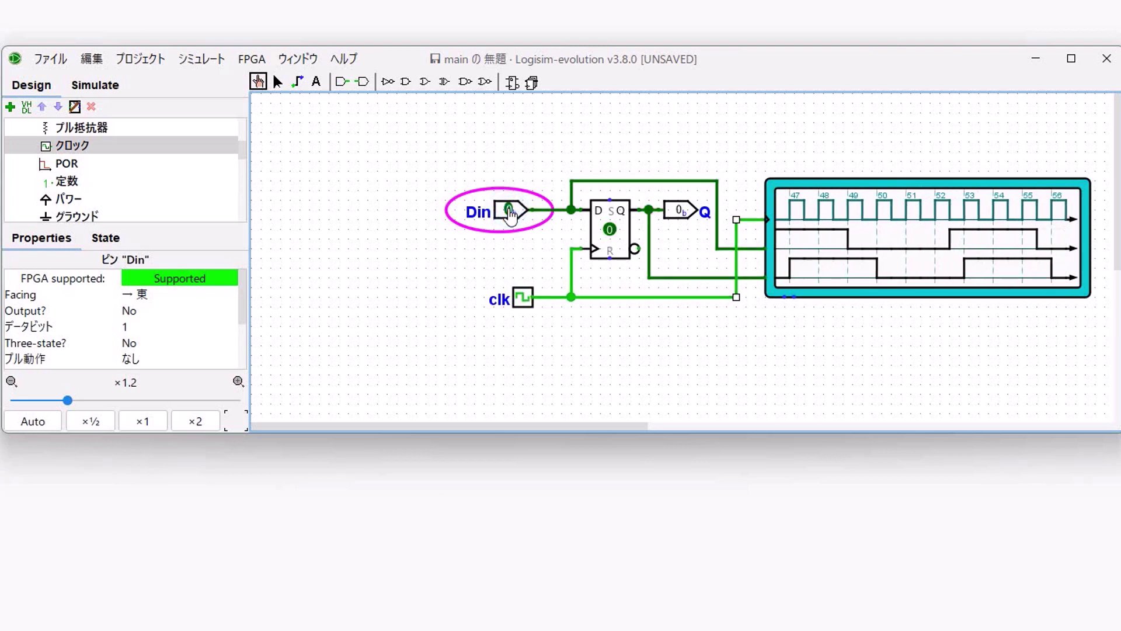
click(510, 212)
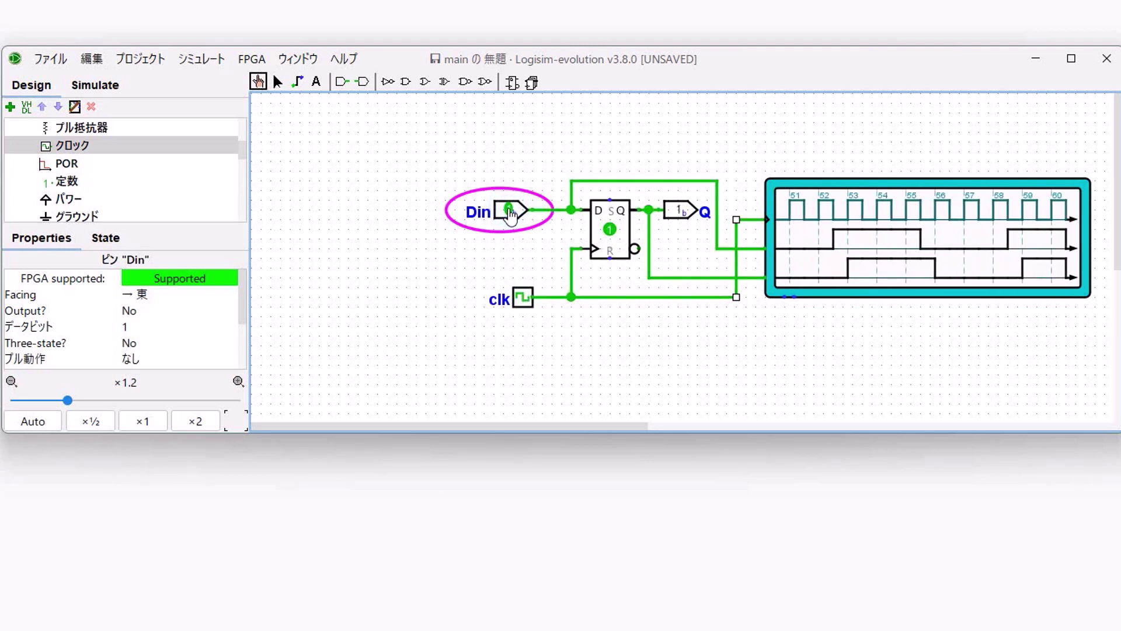
click(510, 212)
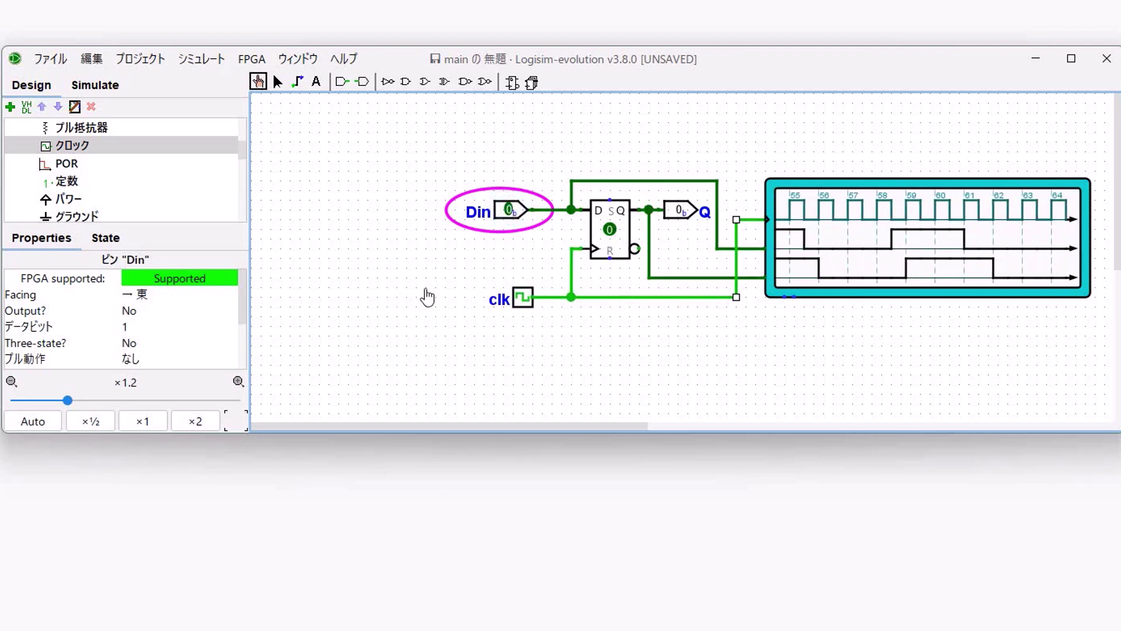
click(201, 59)
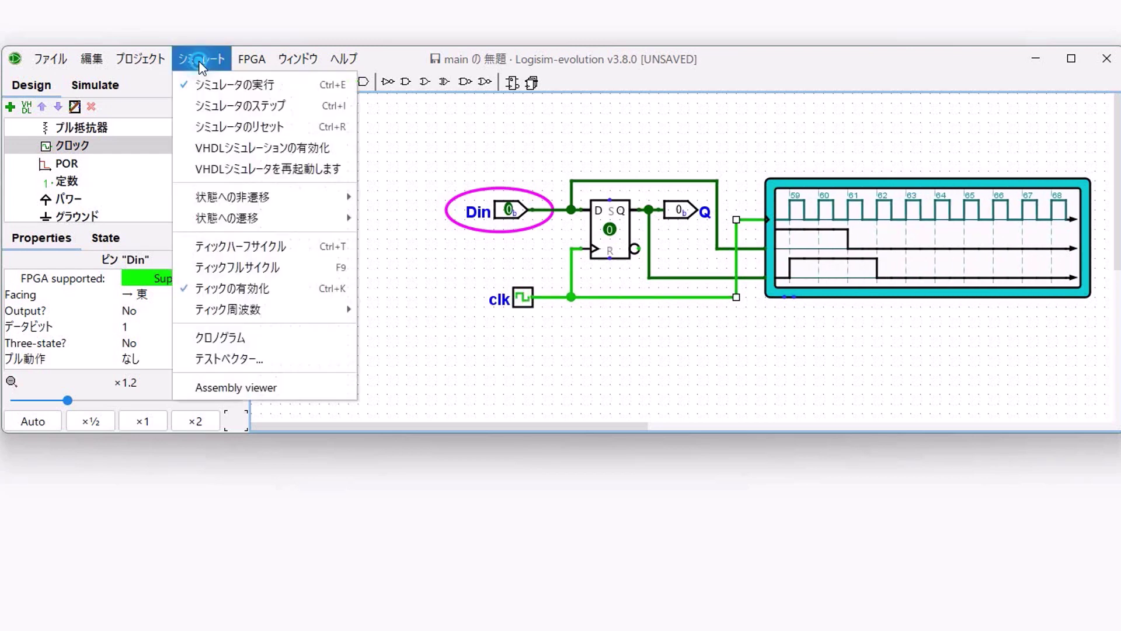
Set the tick frequency to 1.0 Hz and pulse Din to 1 and back to 0.
mouse_move(234, 314)
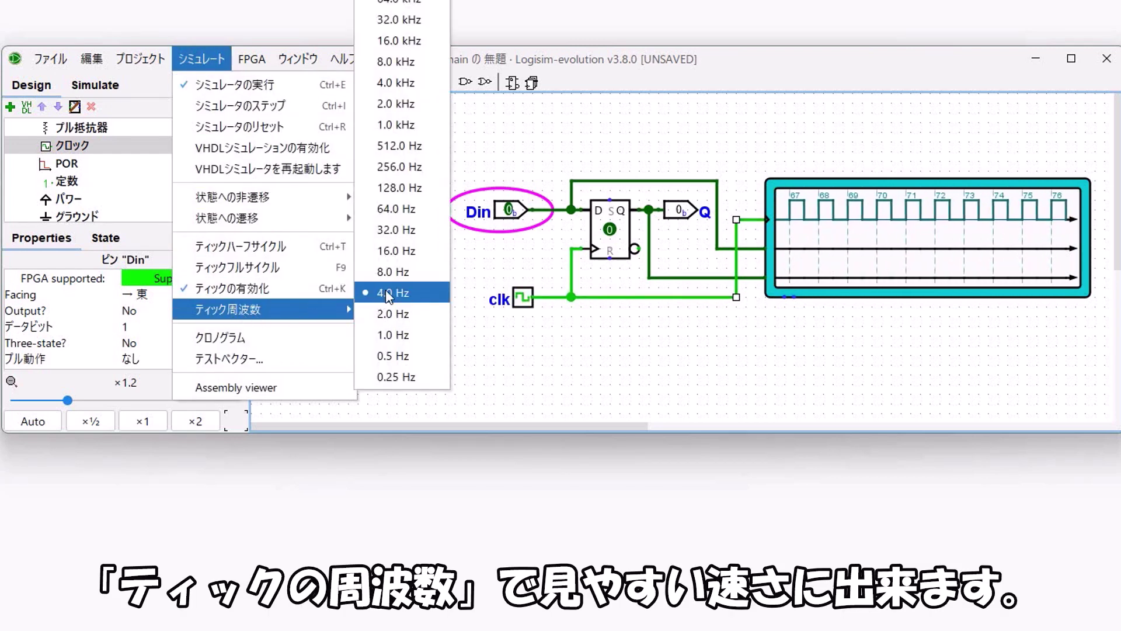
click(385, 335)
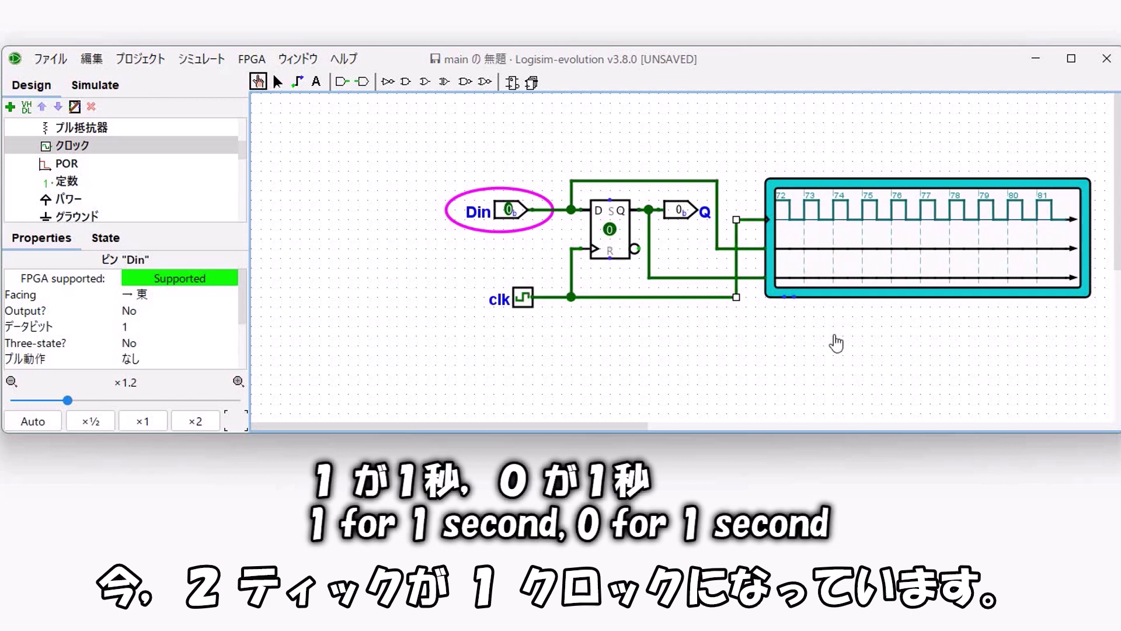
click(508, 212)
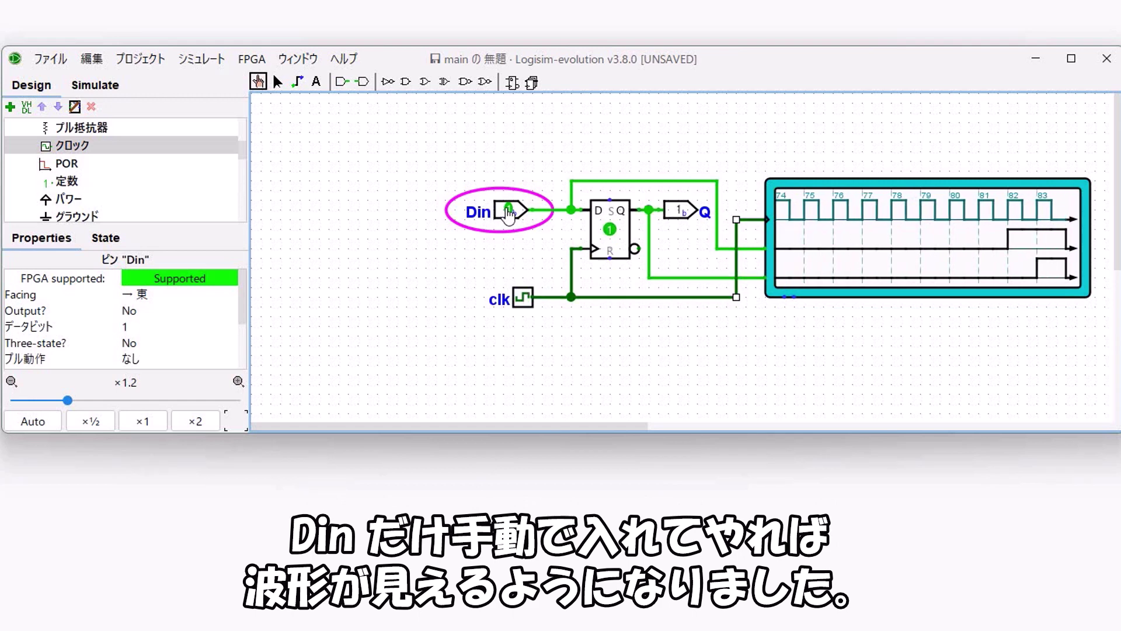
click(509, 212)
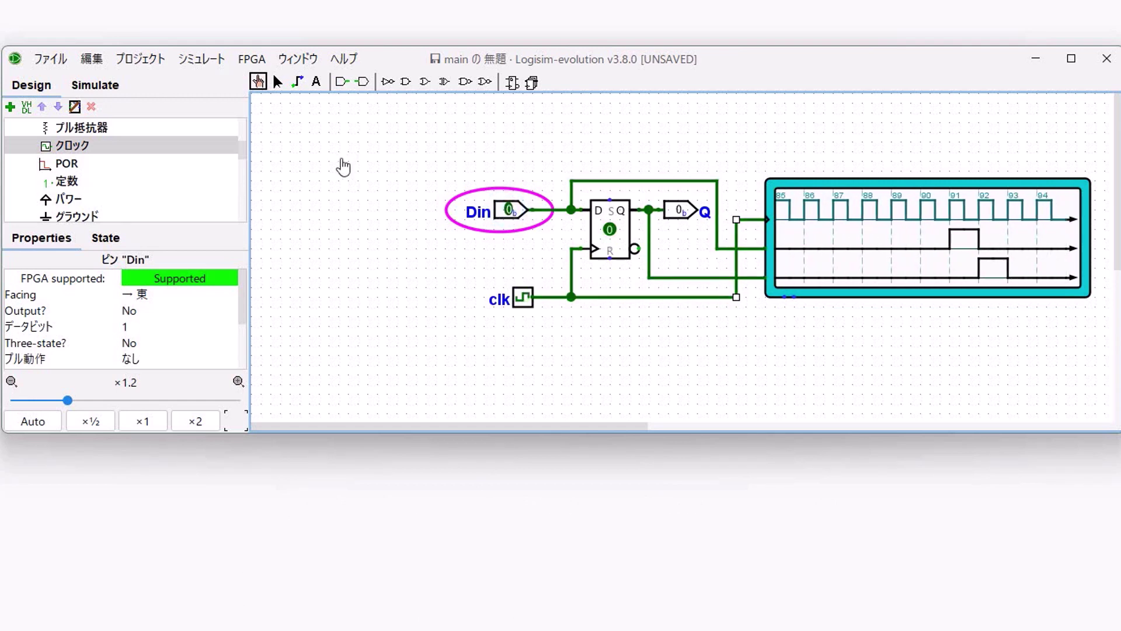
Place a second clock below clk and label it sysclk.
click(73, 146)
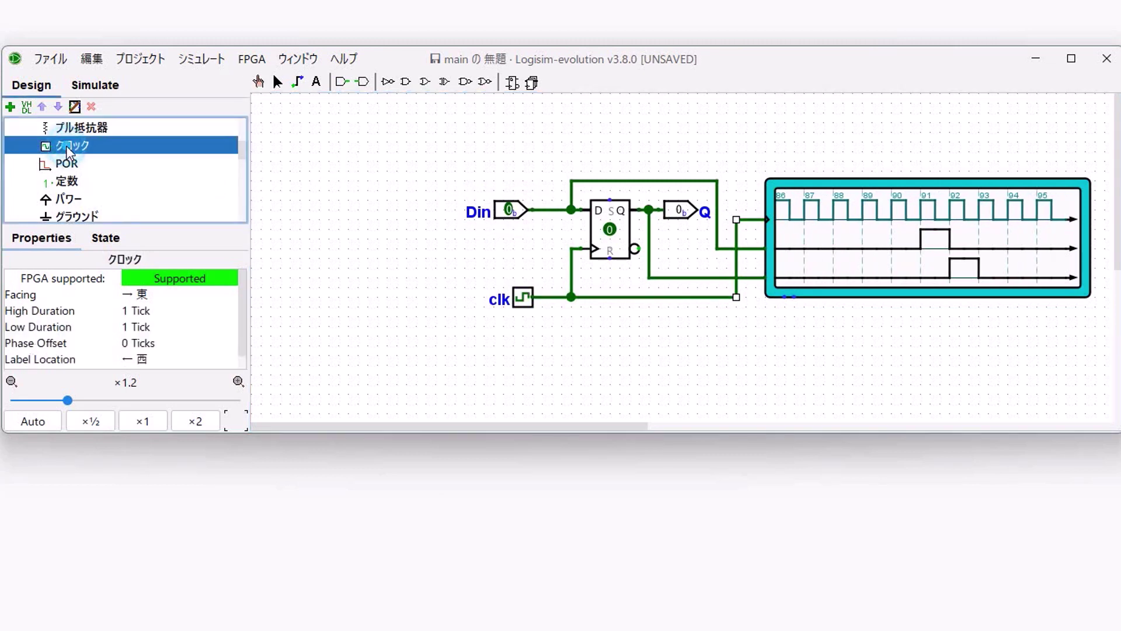
click(524, 336)
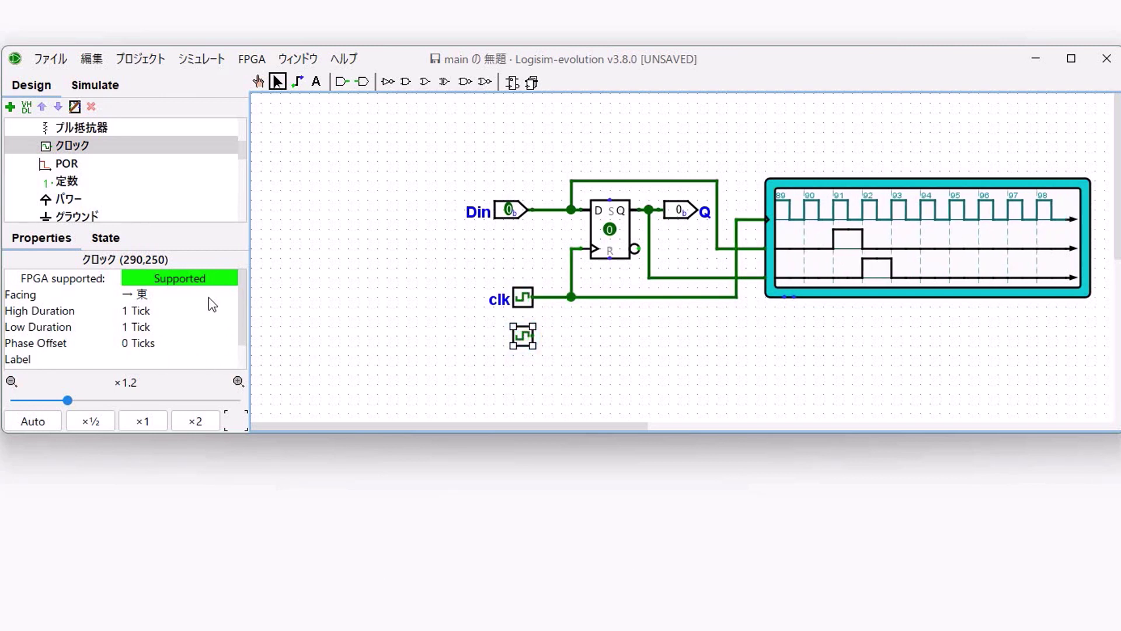
scroll(244, 318, down, 1)
click(165, 342)
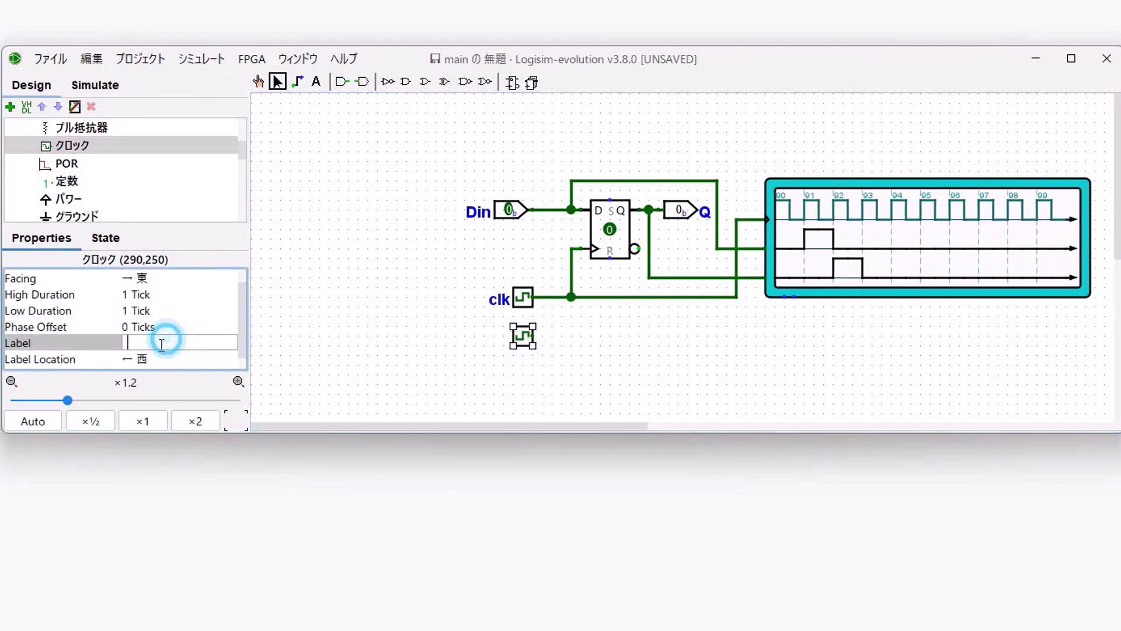
text(sysclk)
key(Return)
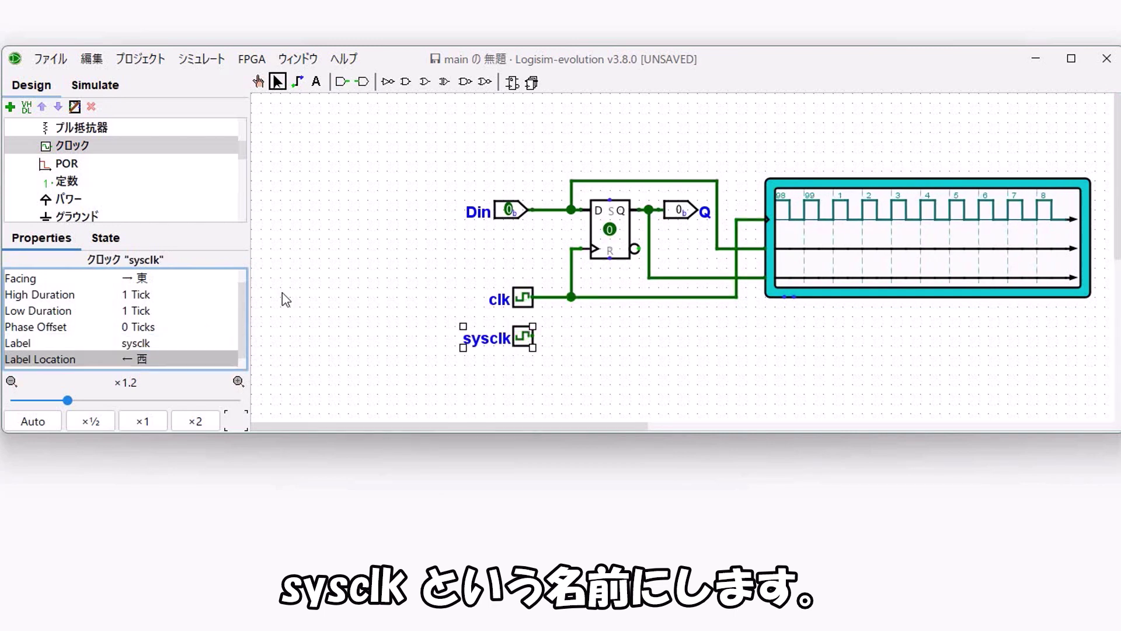
click(385, 321)
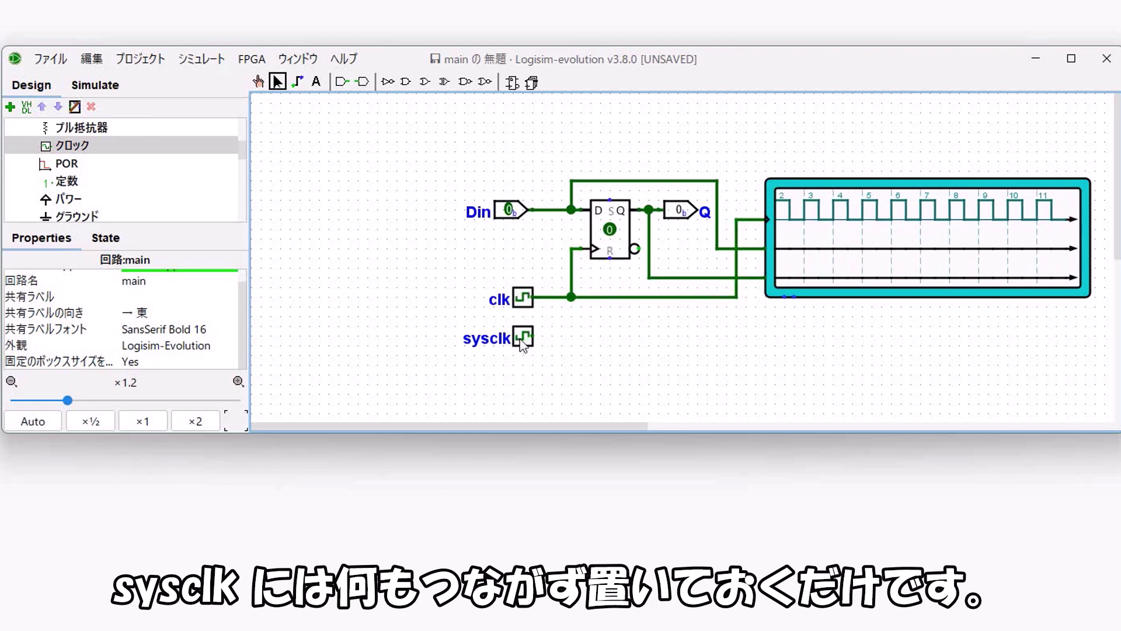
click(523, 301)
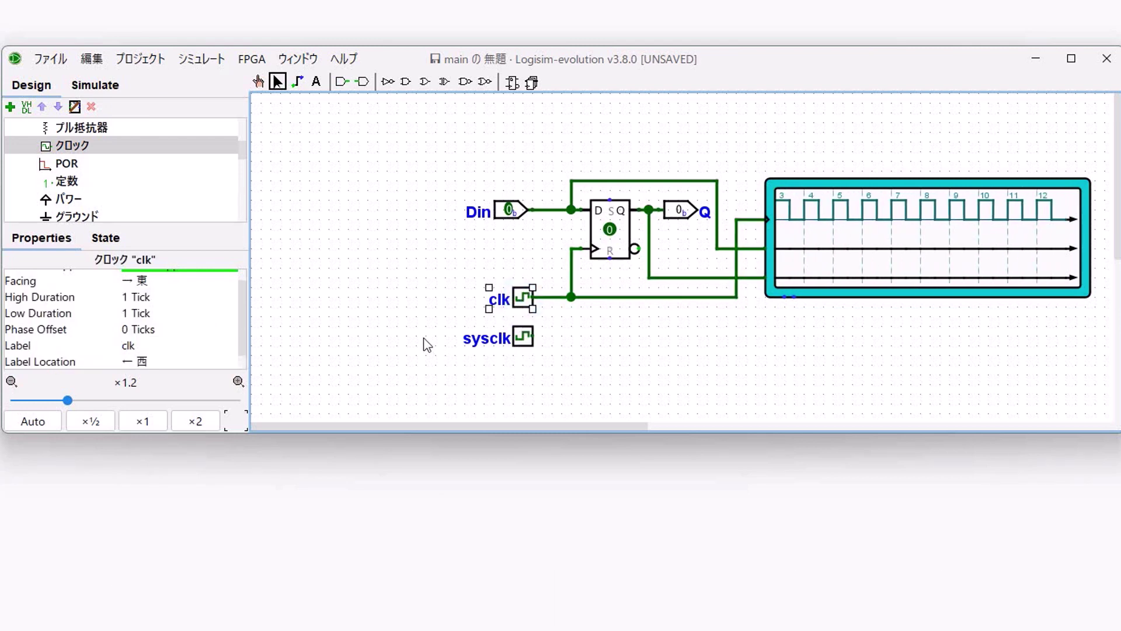
Give clk a High Duration of 4 ticks and a Low Duration of 4 ticks.
click(137, 296)
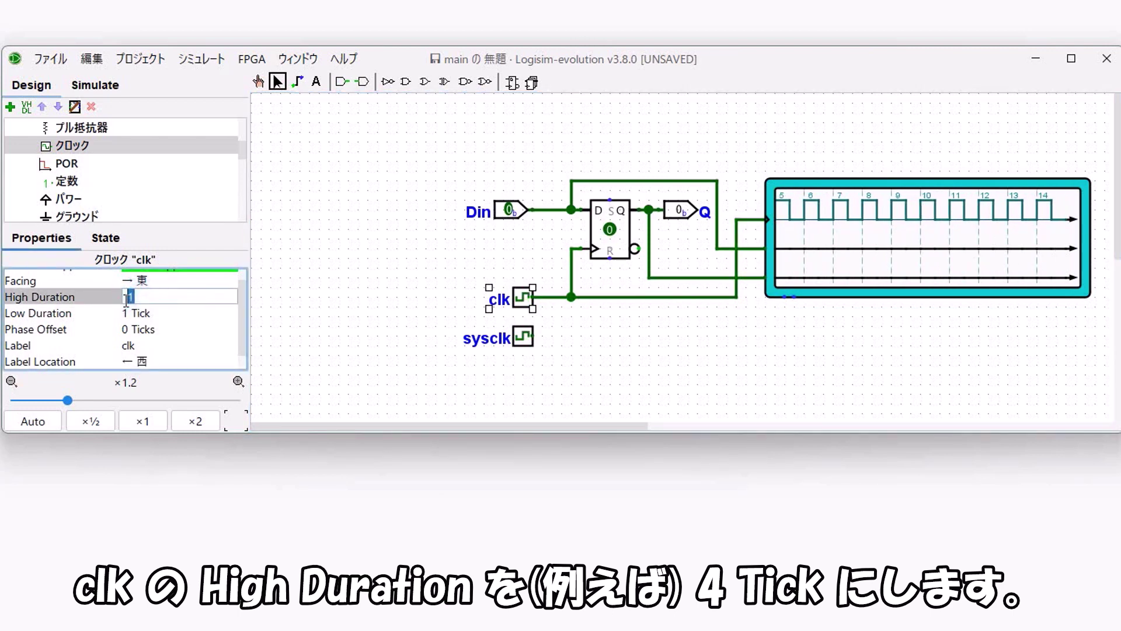
text(4)
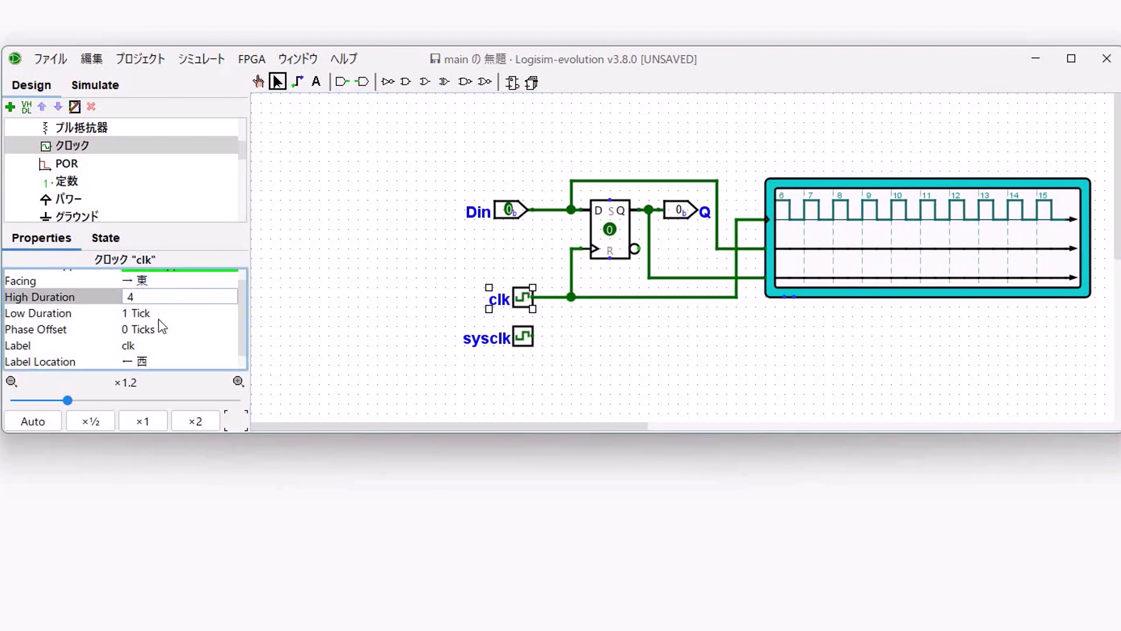
click(153, 314)
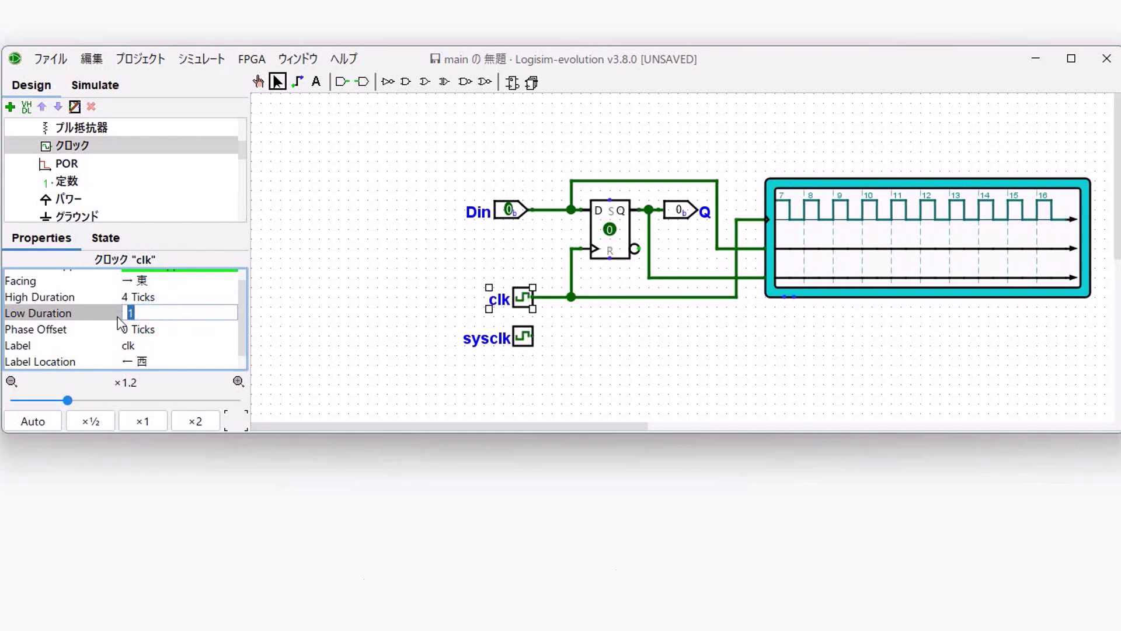
text(4)
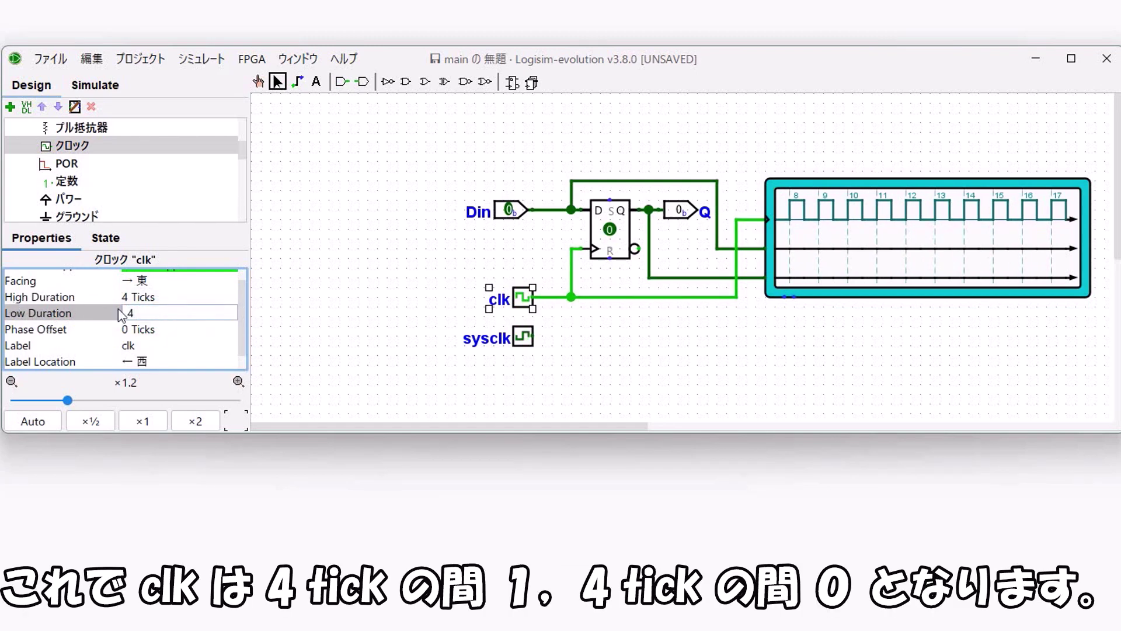
click(167, 297)
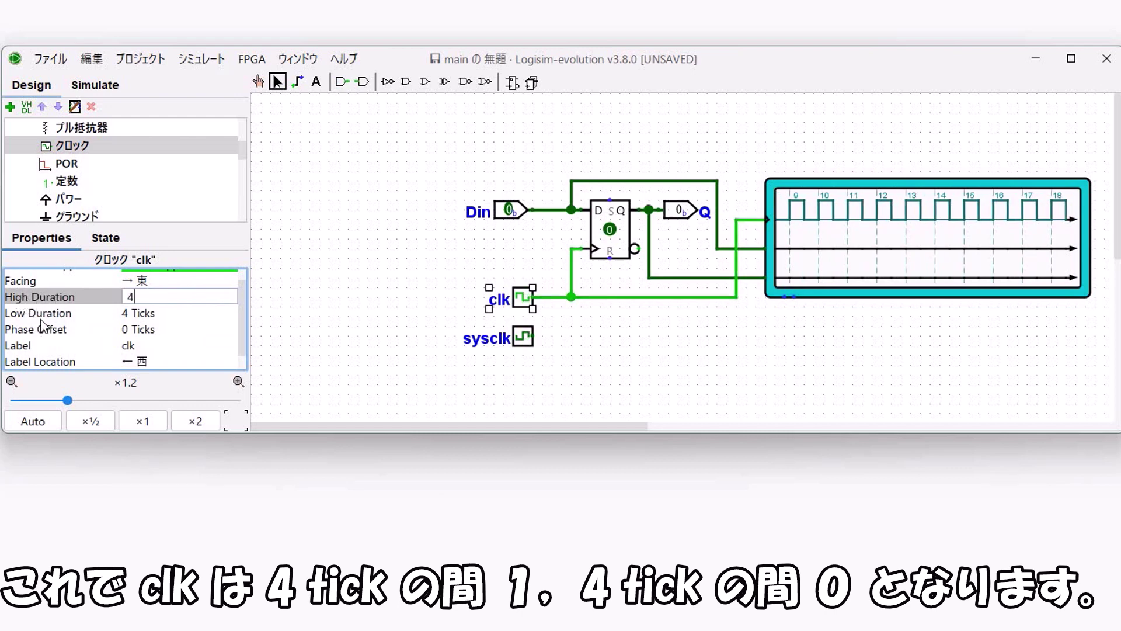
click(368, 377)
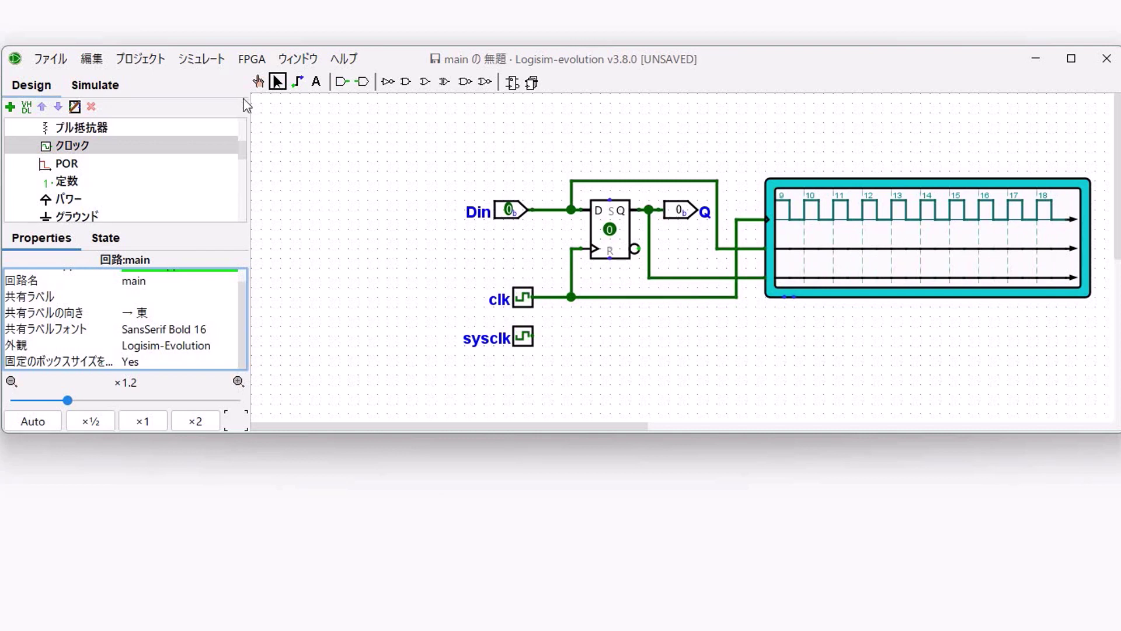
Set the tick frequency to 4.0 Hz and check sysclk's 1-tick durations.
click(204, 61)
mouse_move(245, 314)
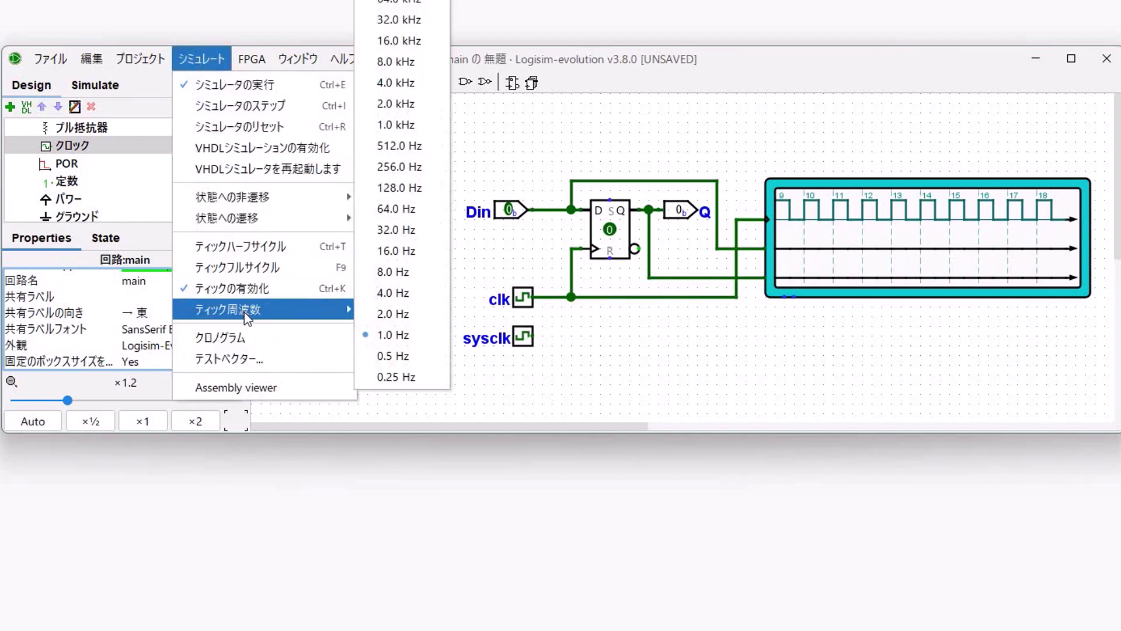
click(386, 293)
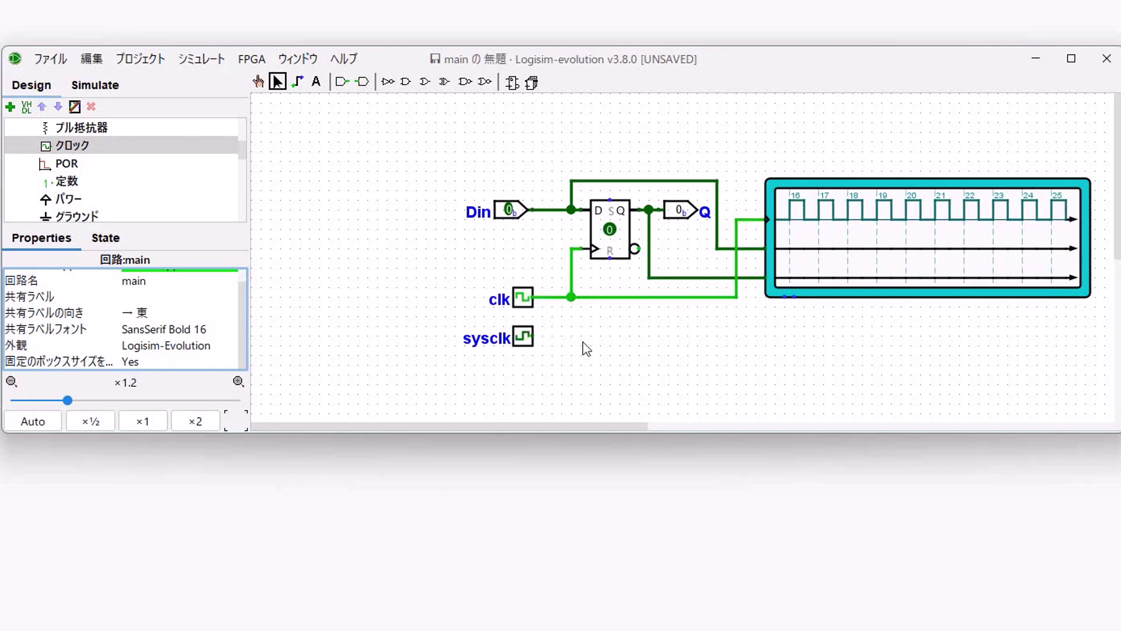
click(523, 338)
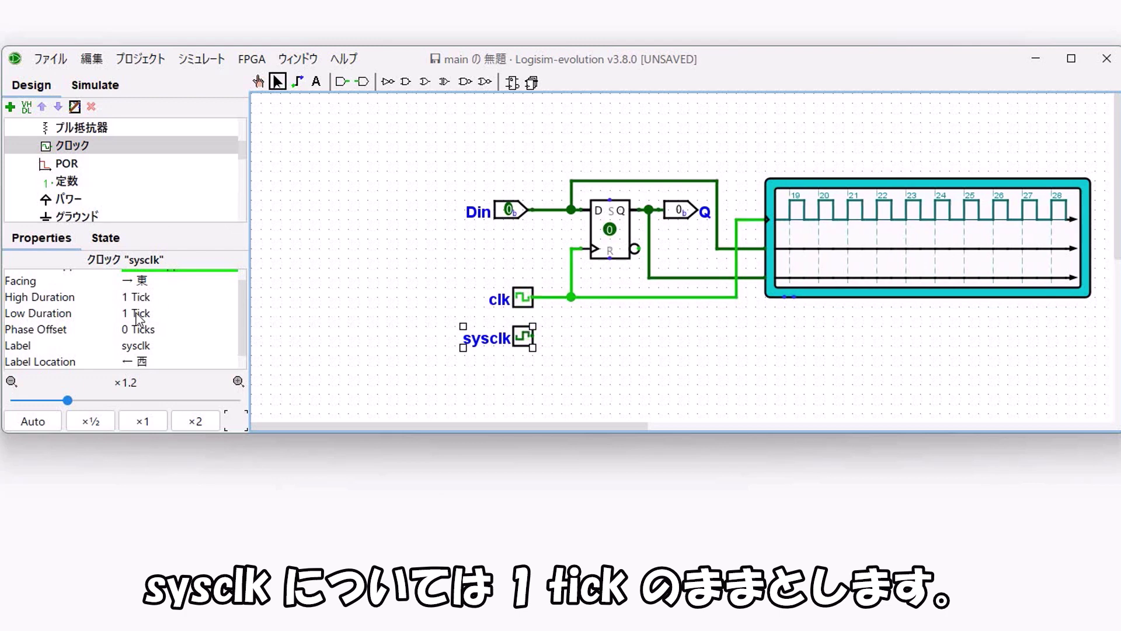
With the Poke tool, toggle Din to 1, back to 0, and again.
click(523, 297)
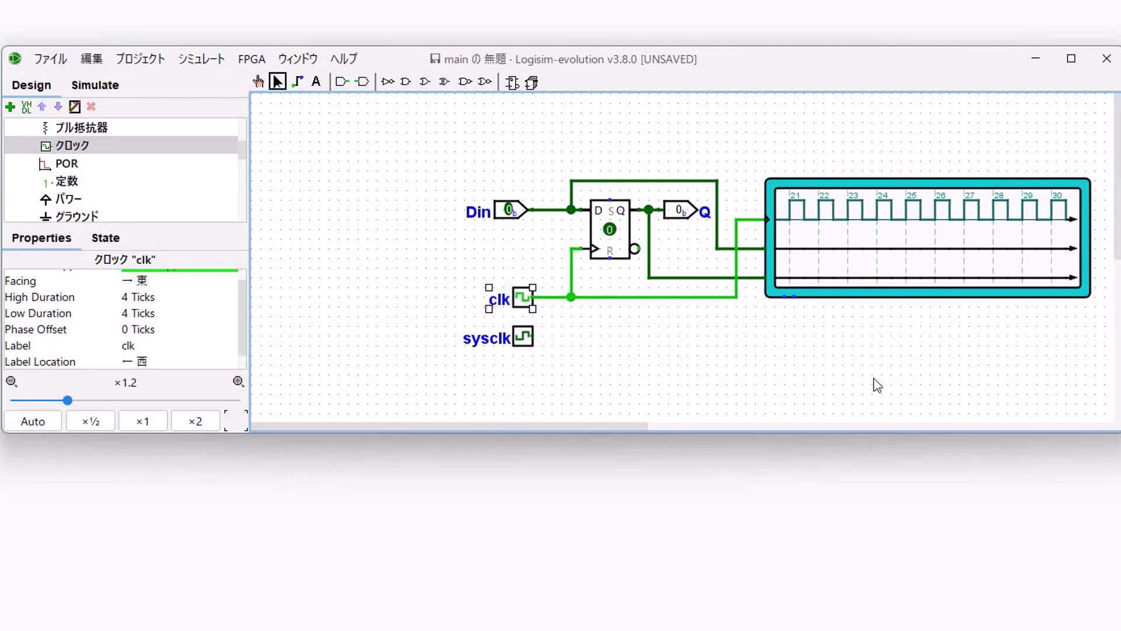
click(257, 82)
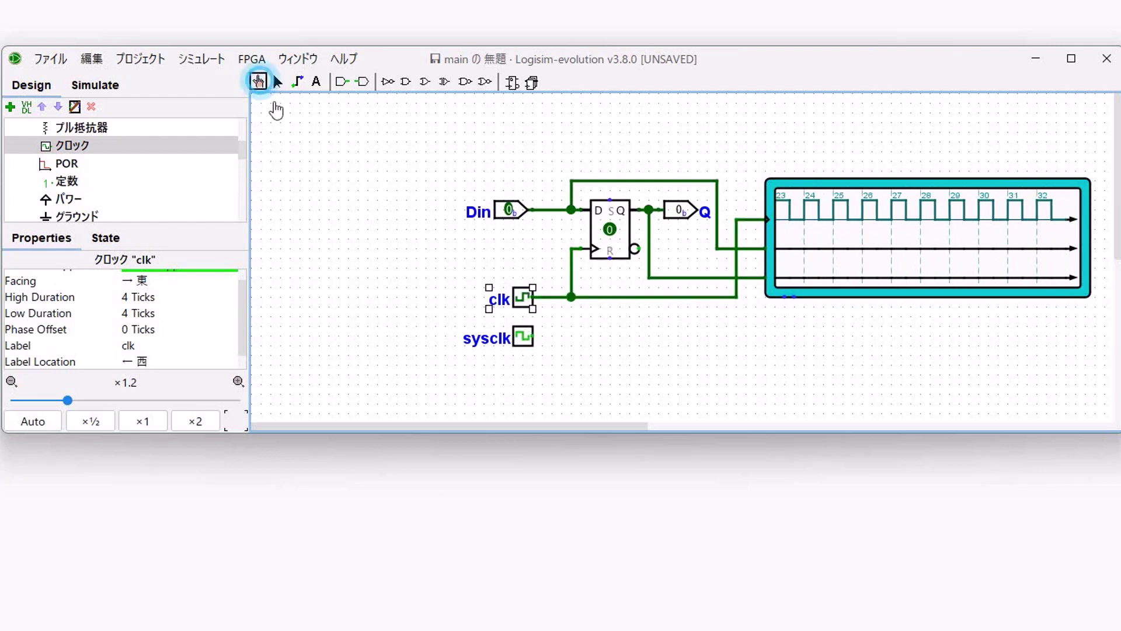
click(506, 211)
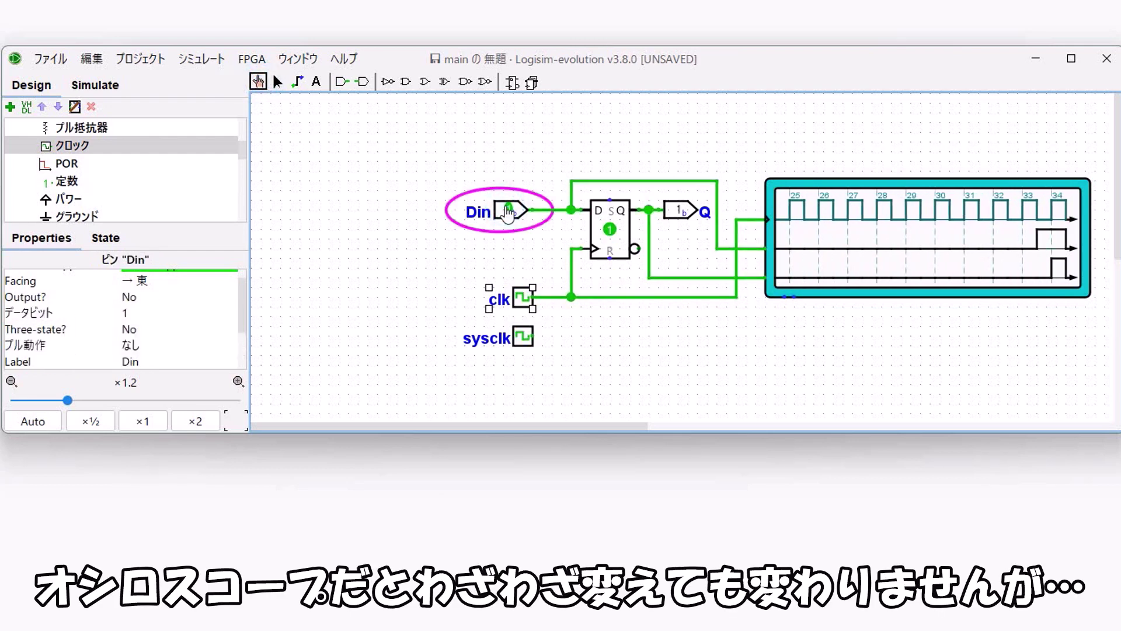
click(508, 211)
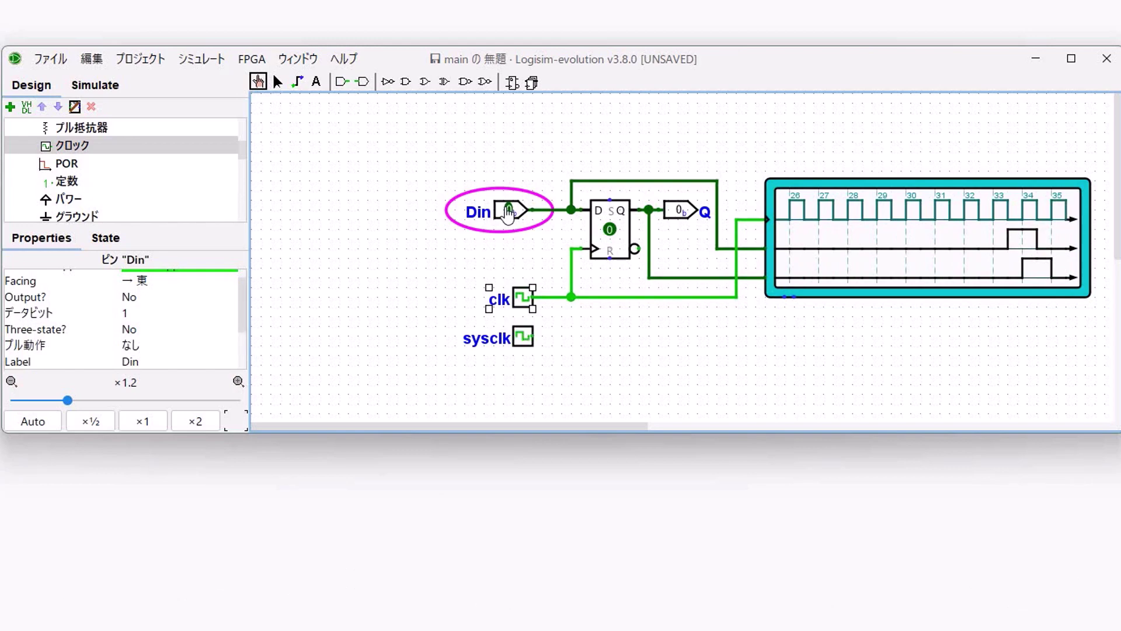
click(508, 212)
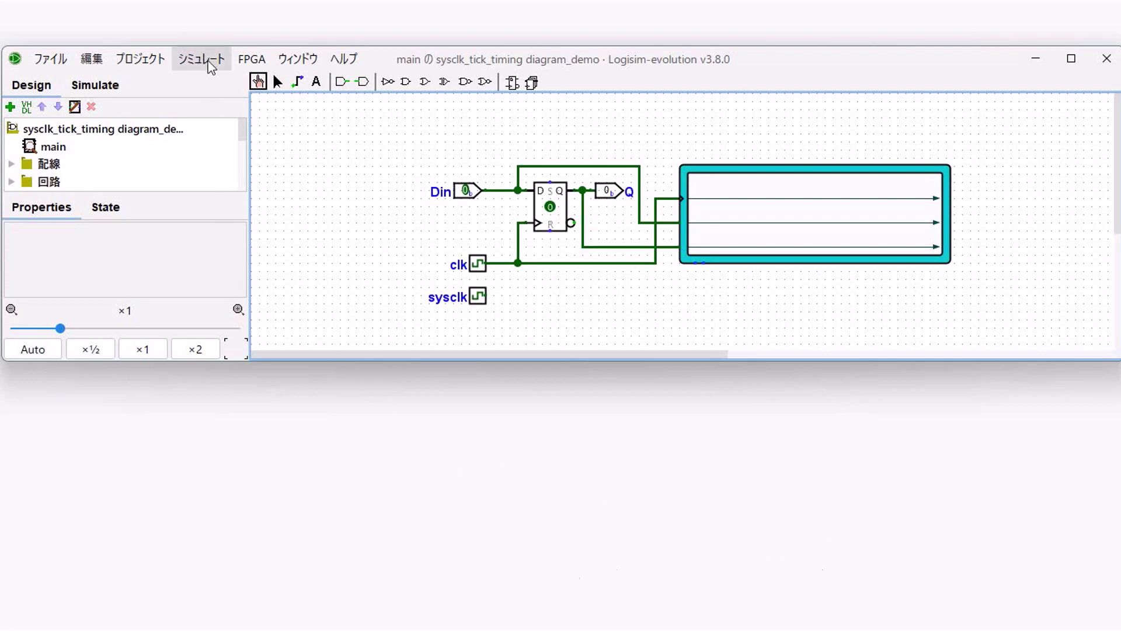
Open the chronogram in clocked mode with sysclk as the clock source.
click(210, 66)
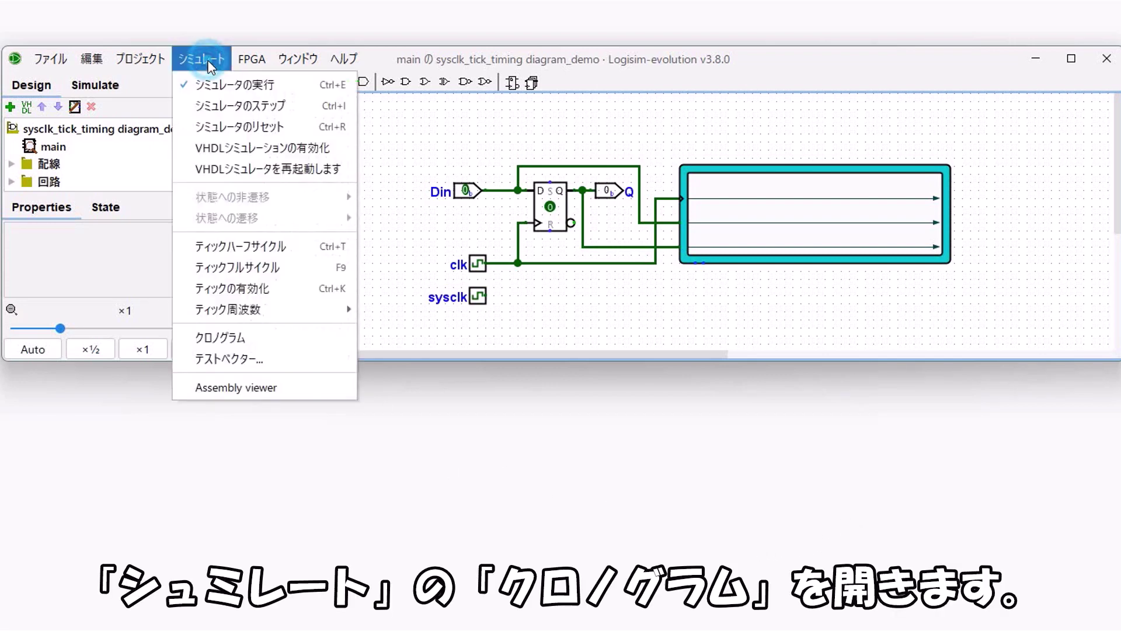
click(227, 341)
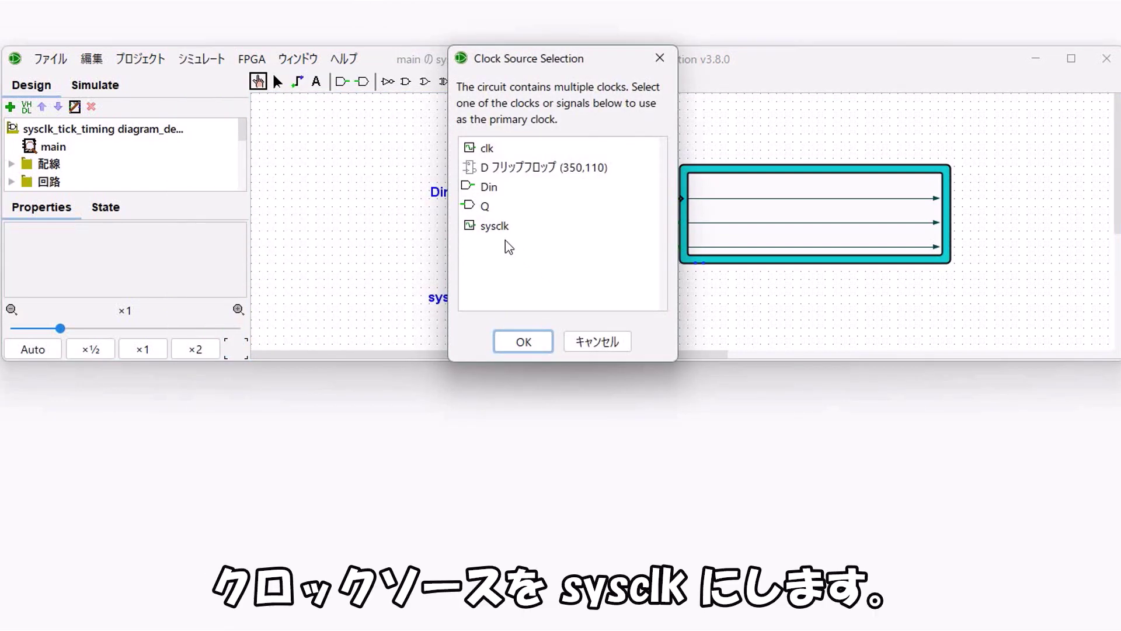
click(493, 227)
click(522, 343)
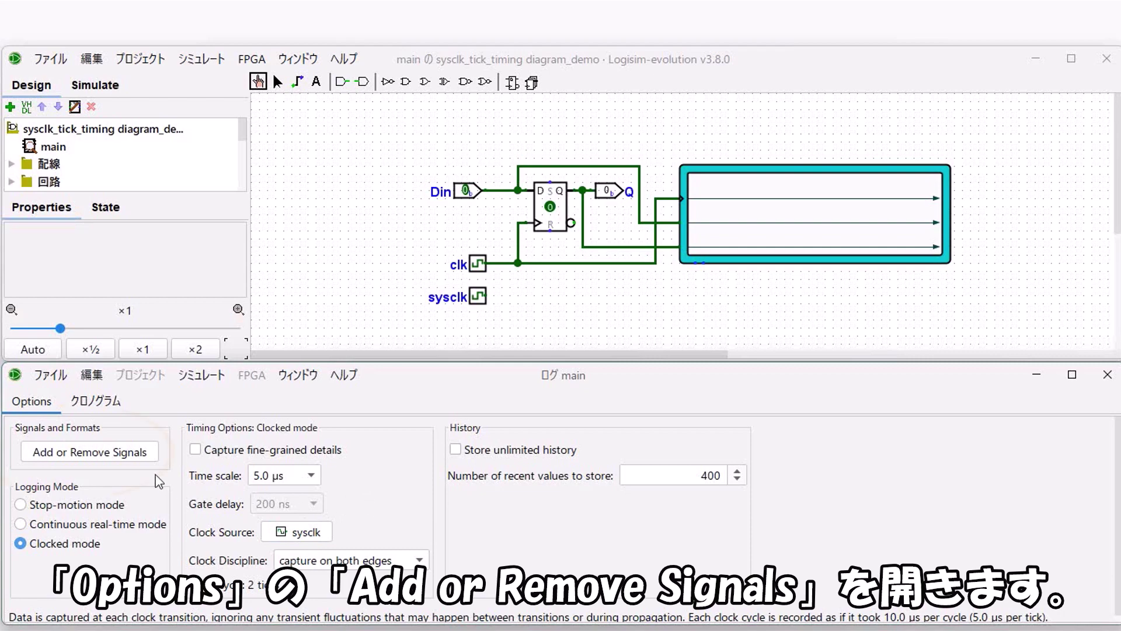
Remove sysclk, Din, the D flip-flop and Q from the logged signals.
click(119, 458)
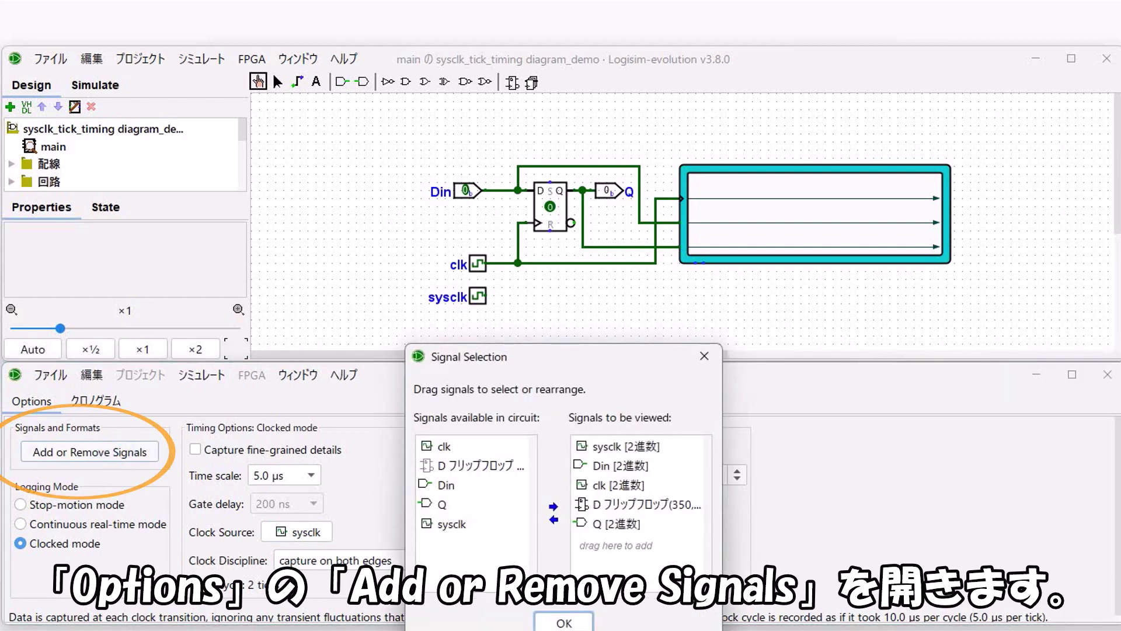
click(624, 448)
click(552, 520)
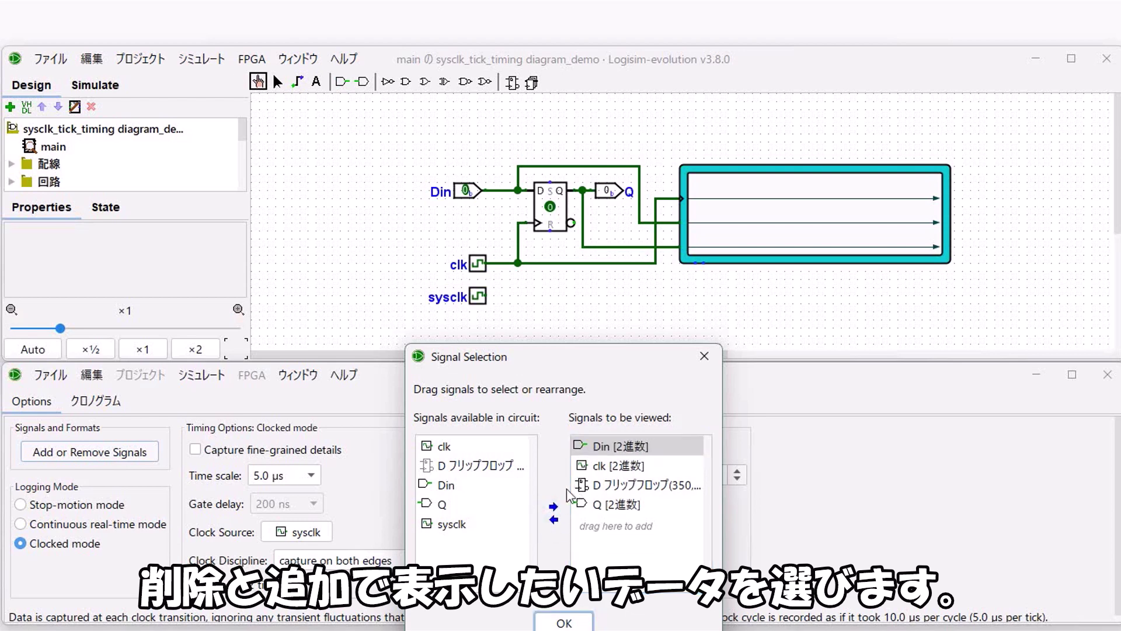
click(553, 521)
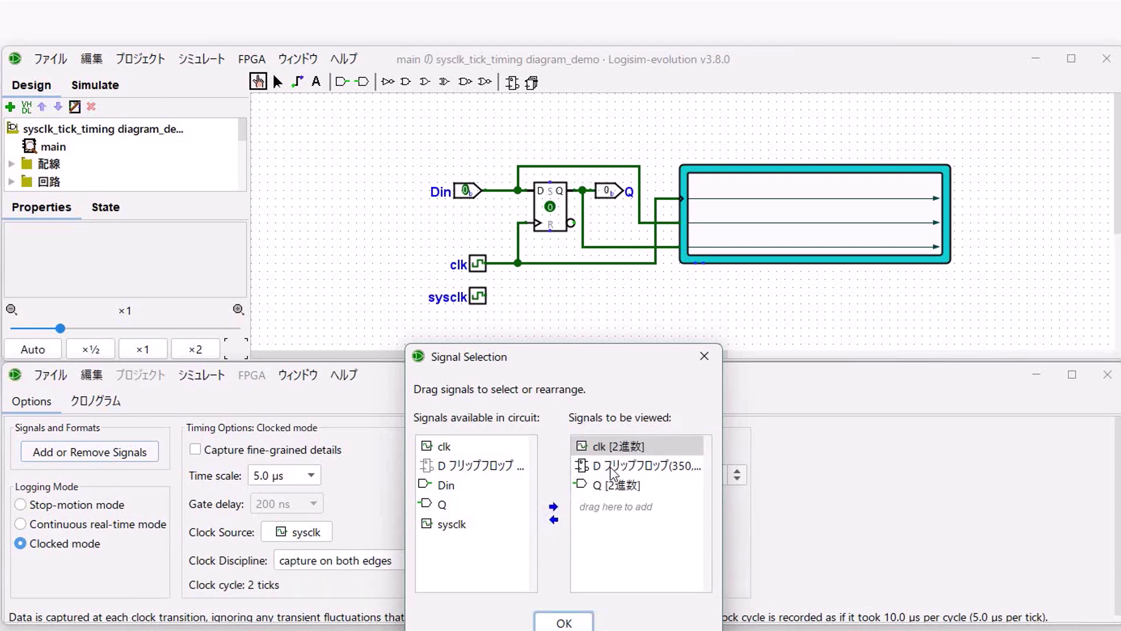
click(611, 467)
click(554, 520)
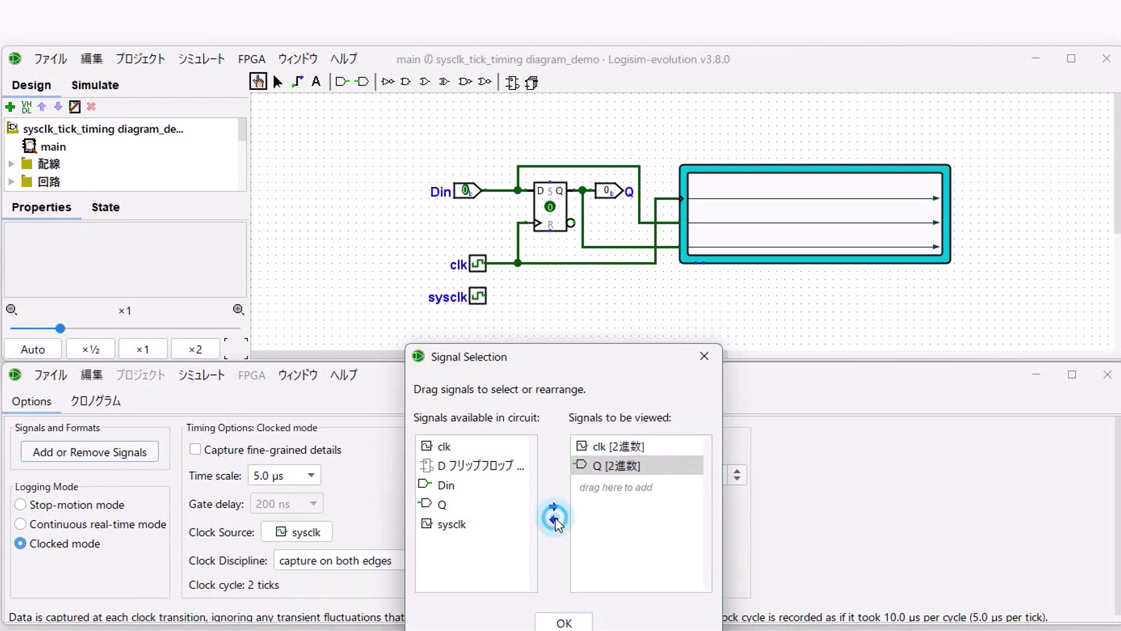
click(553, 520)
Add Din and then Q after clk in the logged signals and confirm.
click(446, 487)
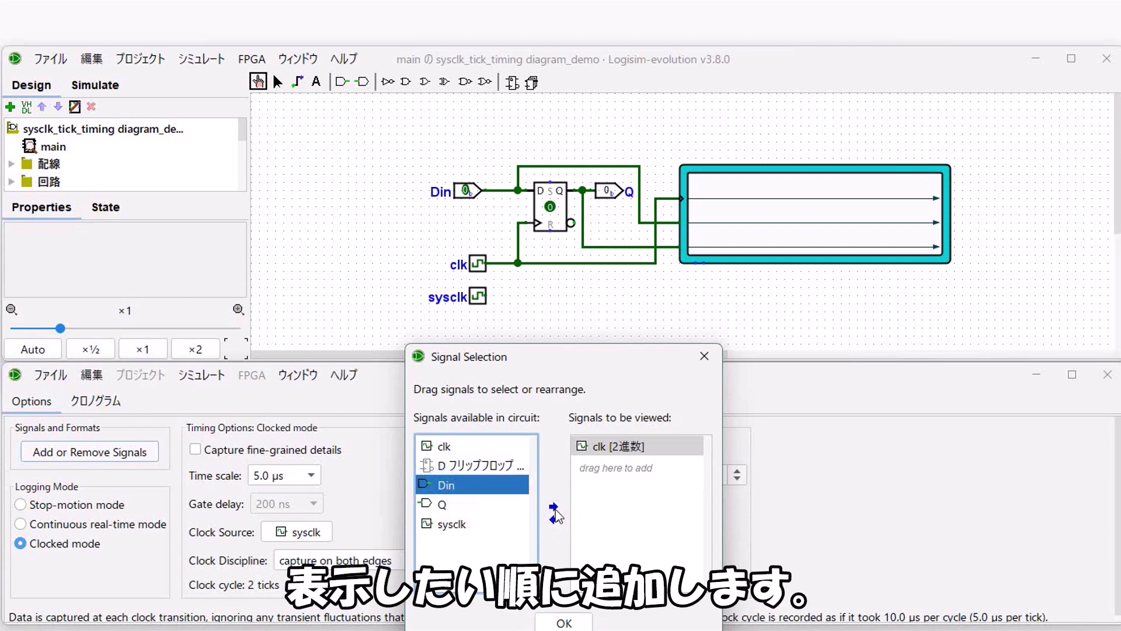
click(553, 507)
click(451, 508)
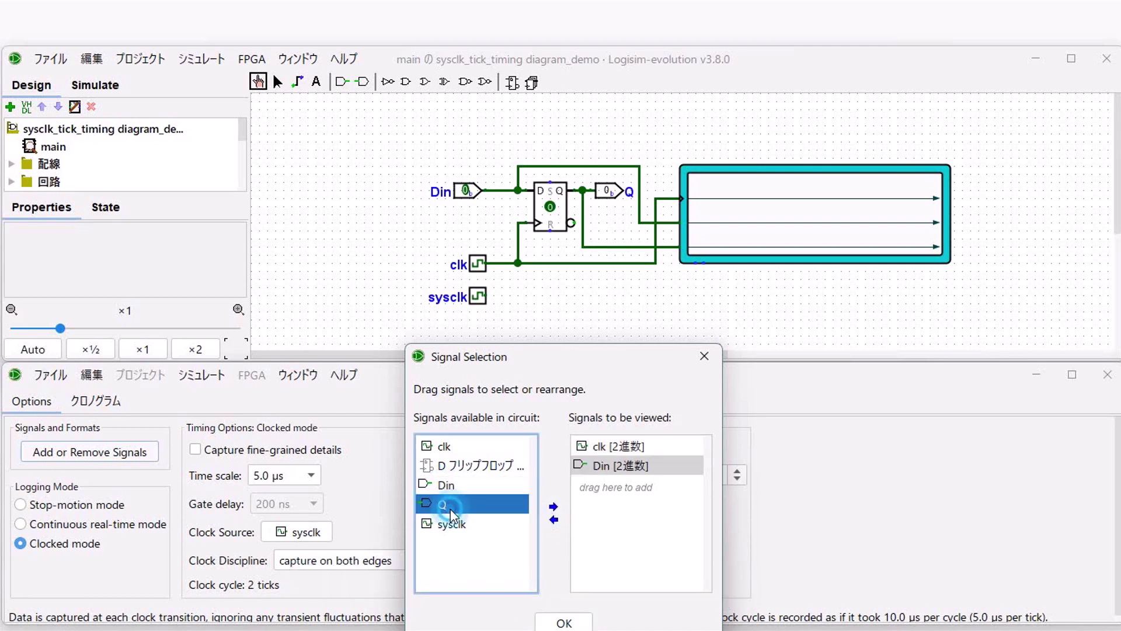
click(554, 507)
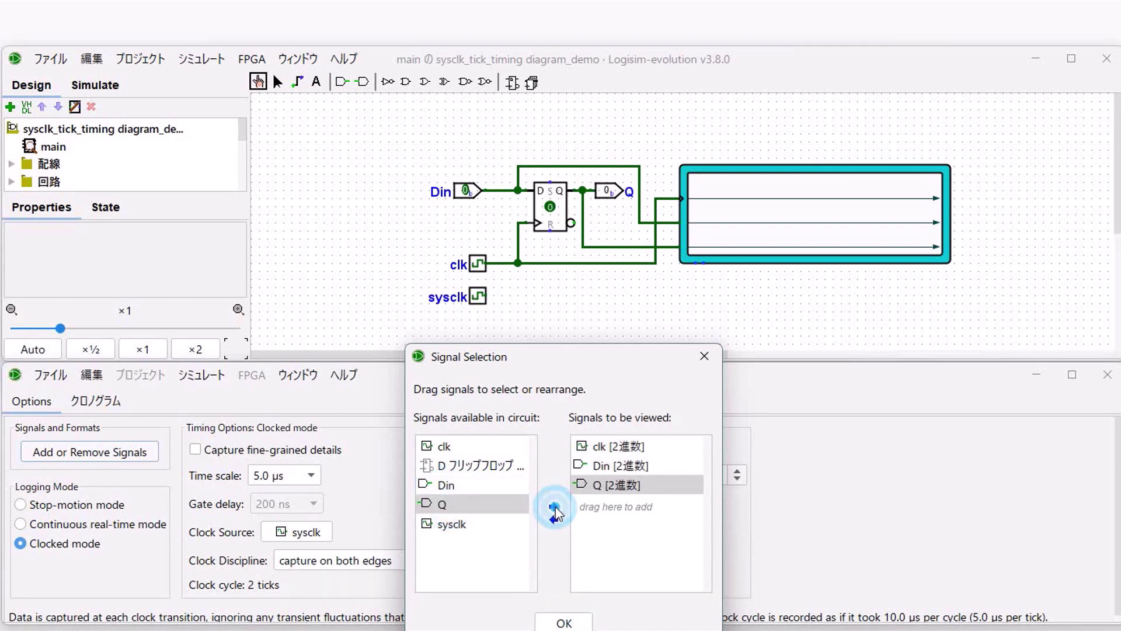
click(563, 624)
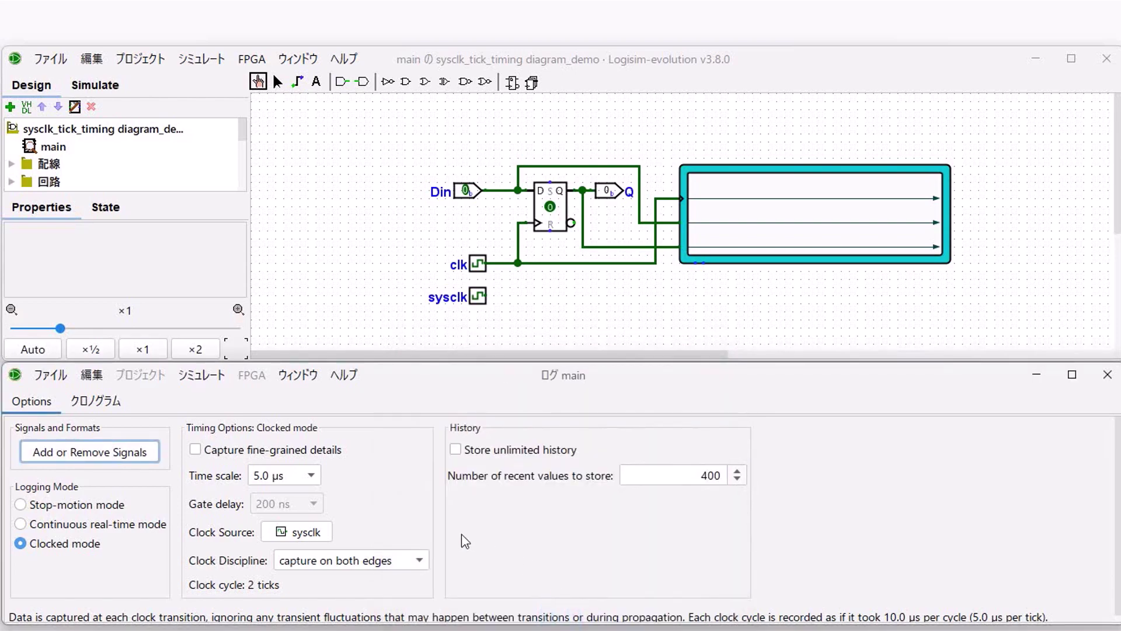
Show the chronogram with clock ticks enabled, pause to step three half-cycles, then resume.
click(93, 403)
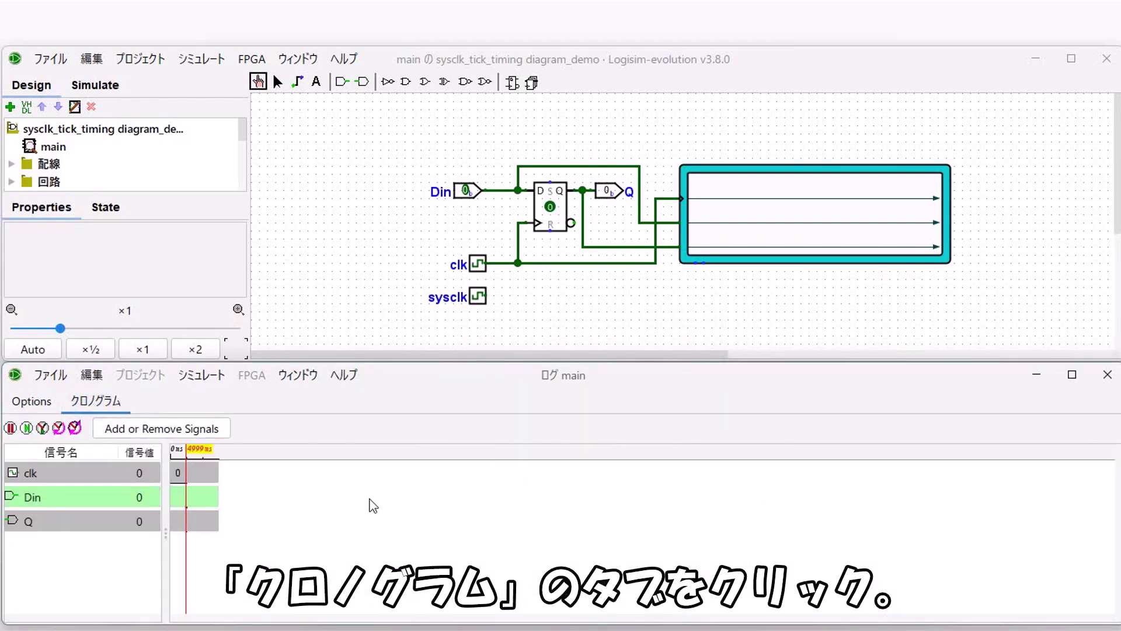
click(214, 60)
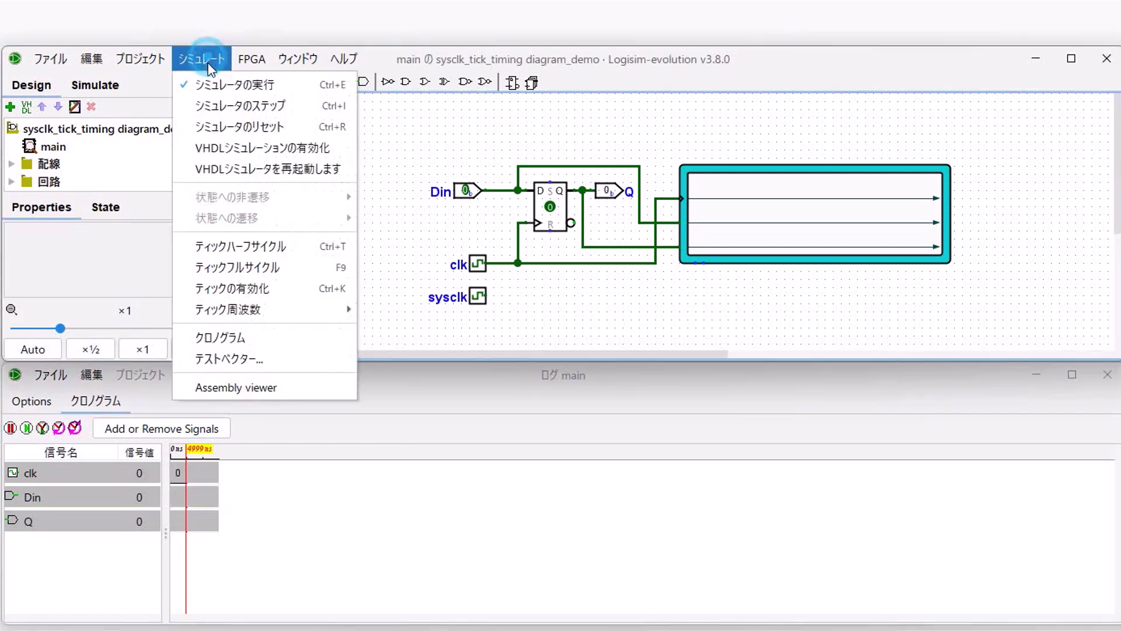
click(231, 288)
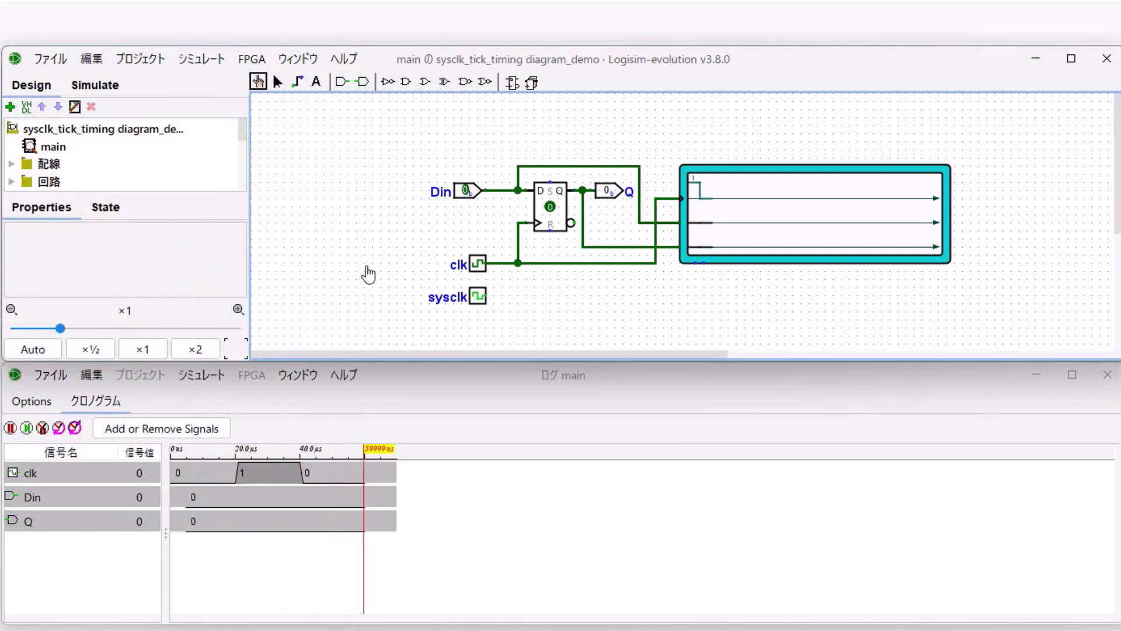
click(11, 428)
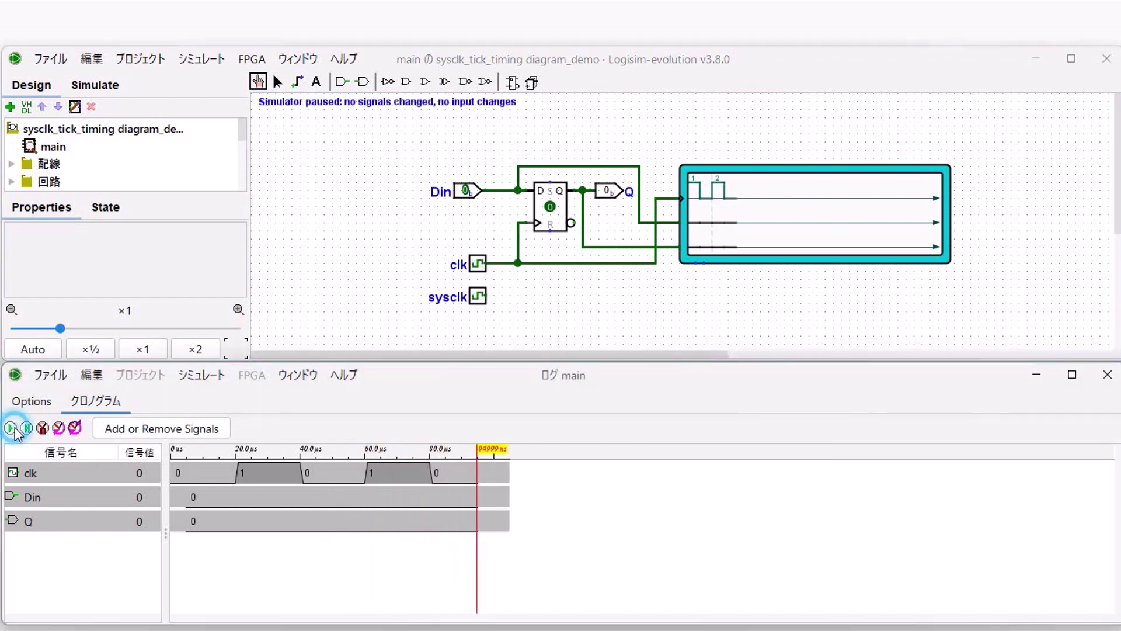
click(27, 428)
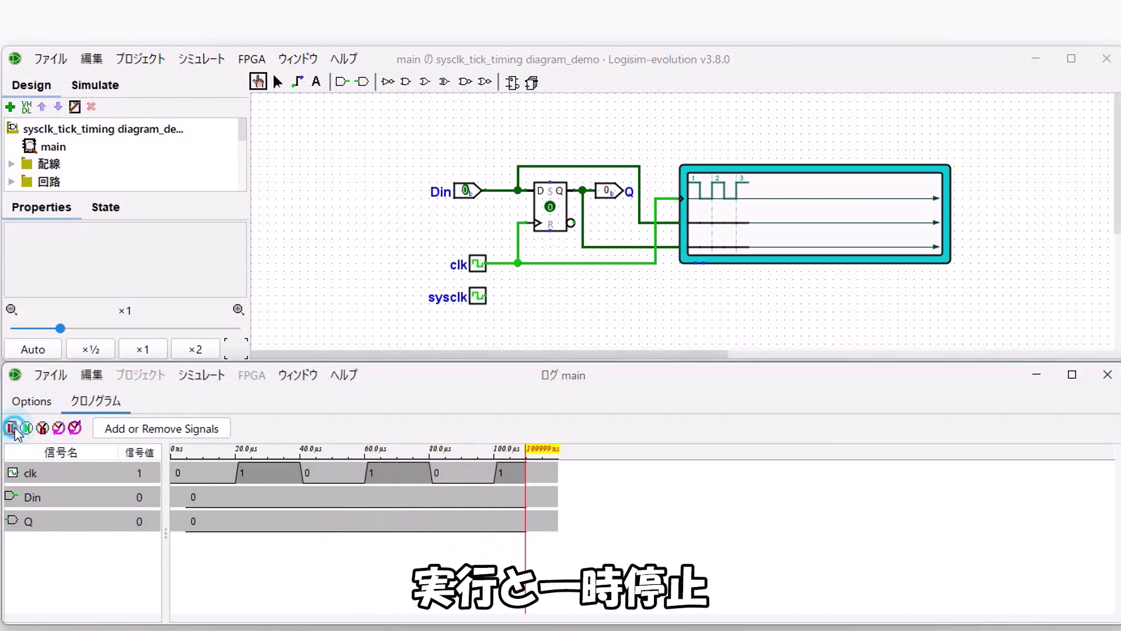
click(27, 428)
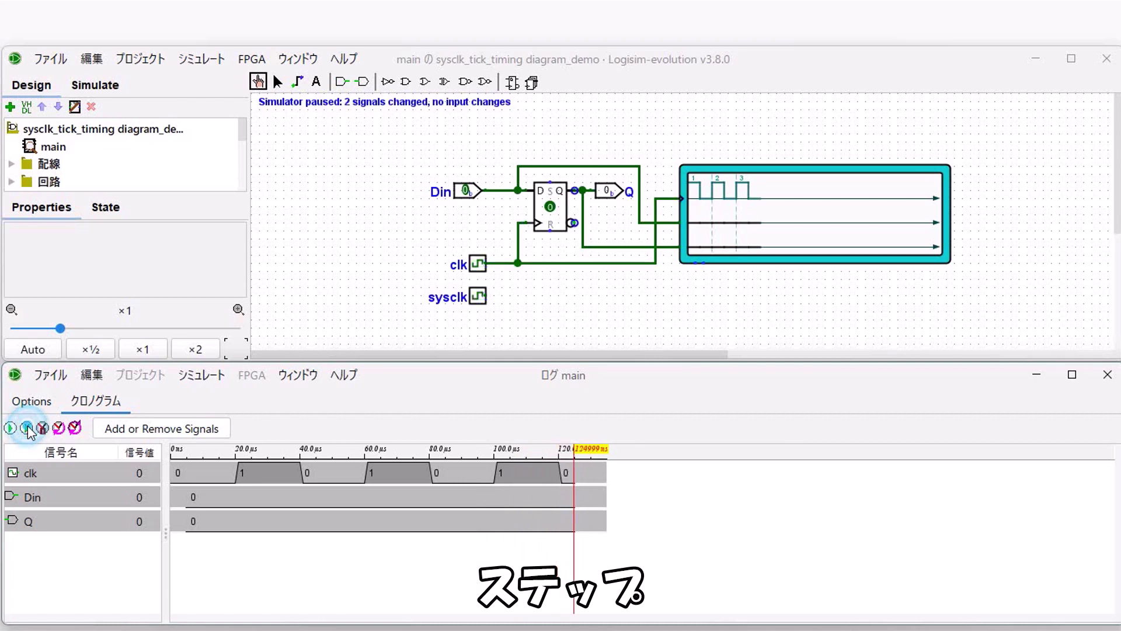
click(26, 428)
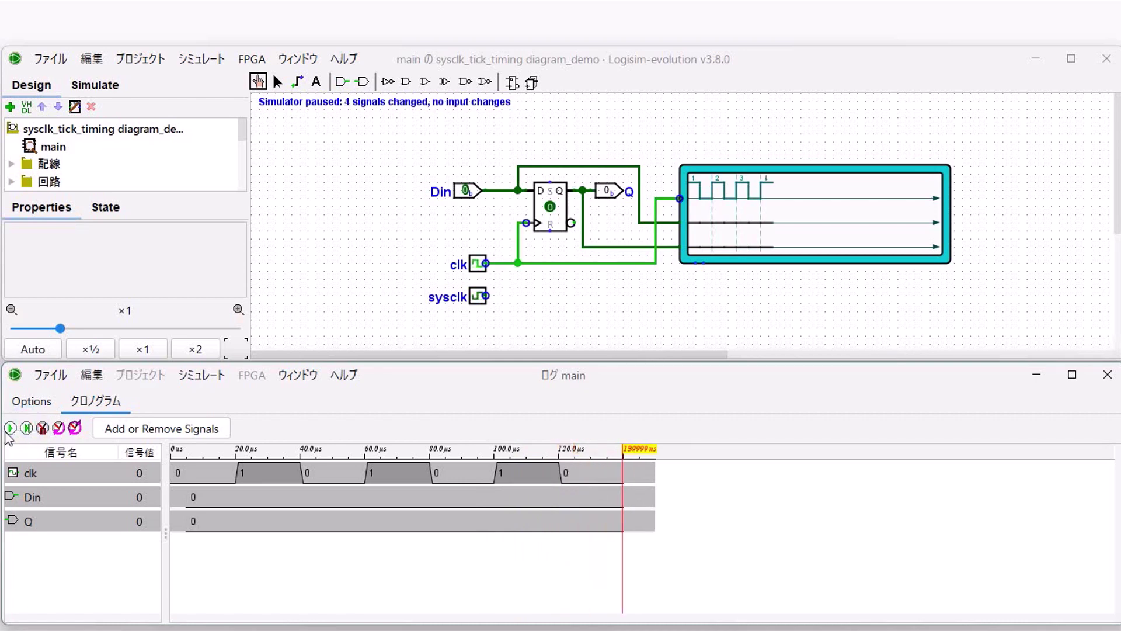
click(11, 428)
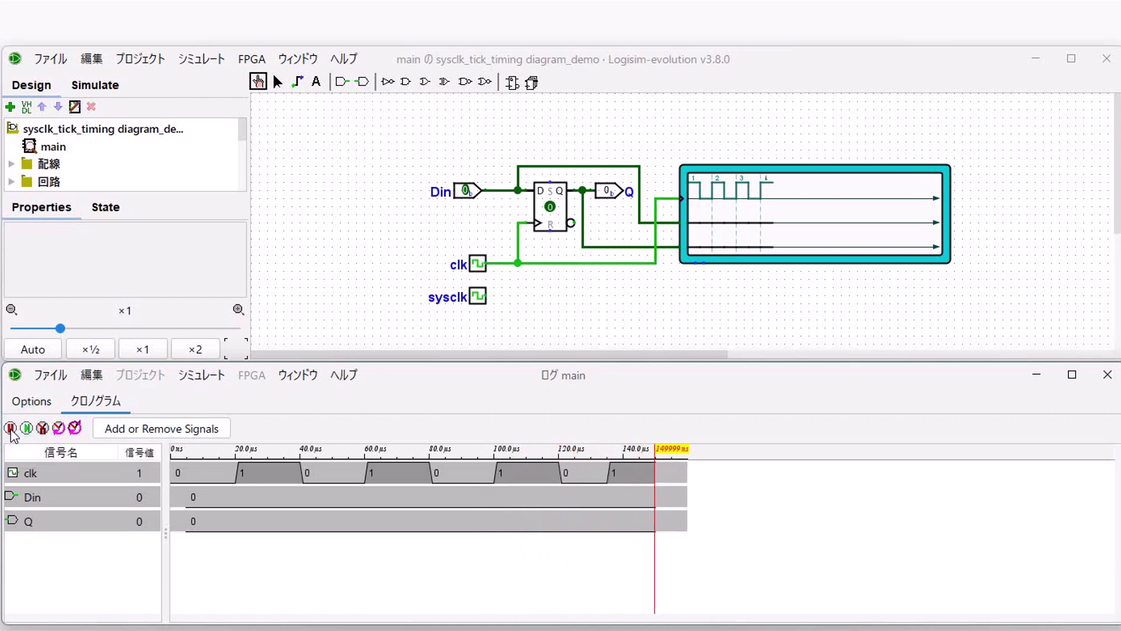
Pulse Din high and low several times, including a short mid-cycle pulse, then pause recording.
click(466, 191)
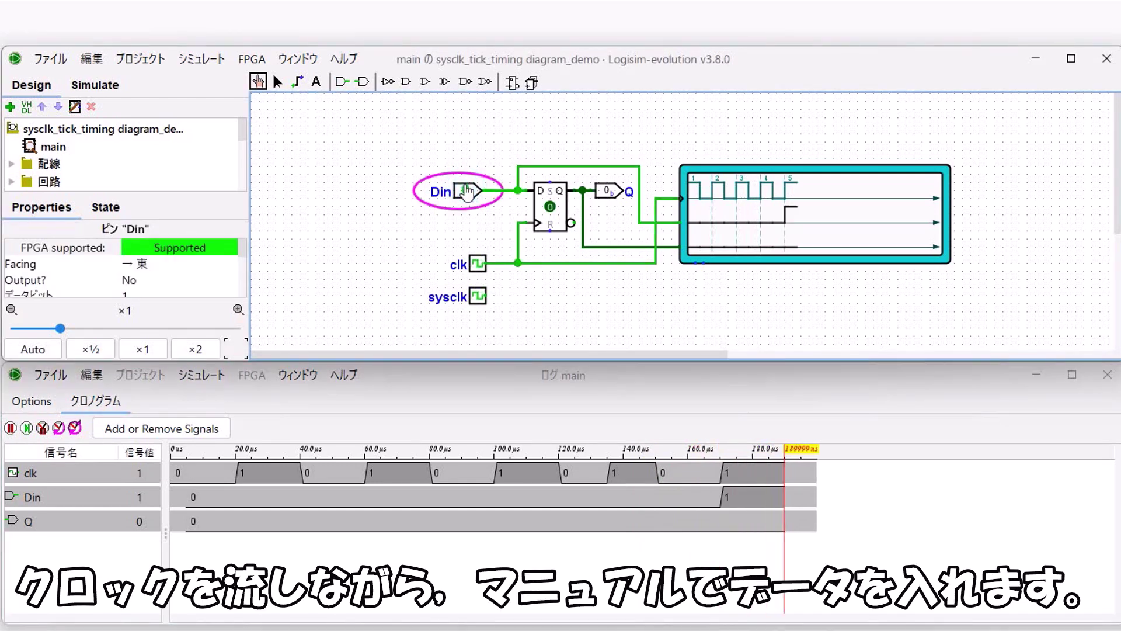
click(466, 191)
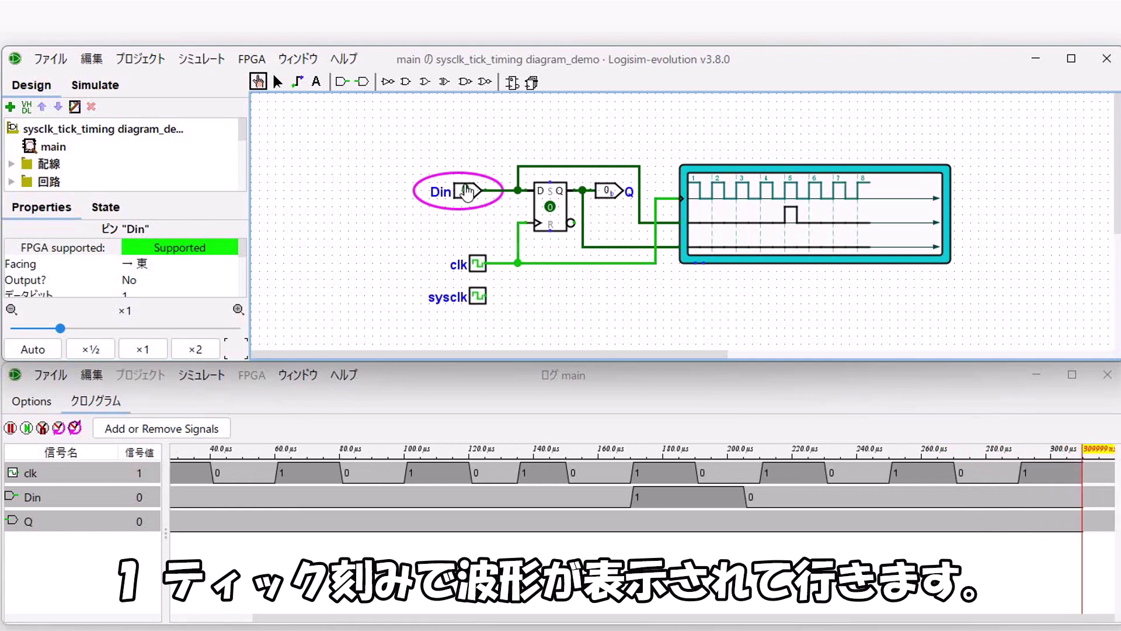
click(465, 189)
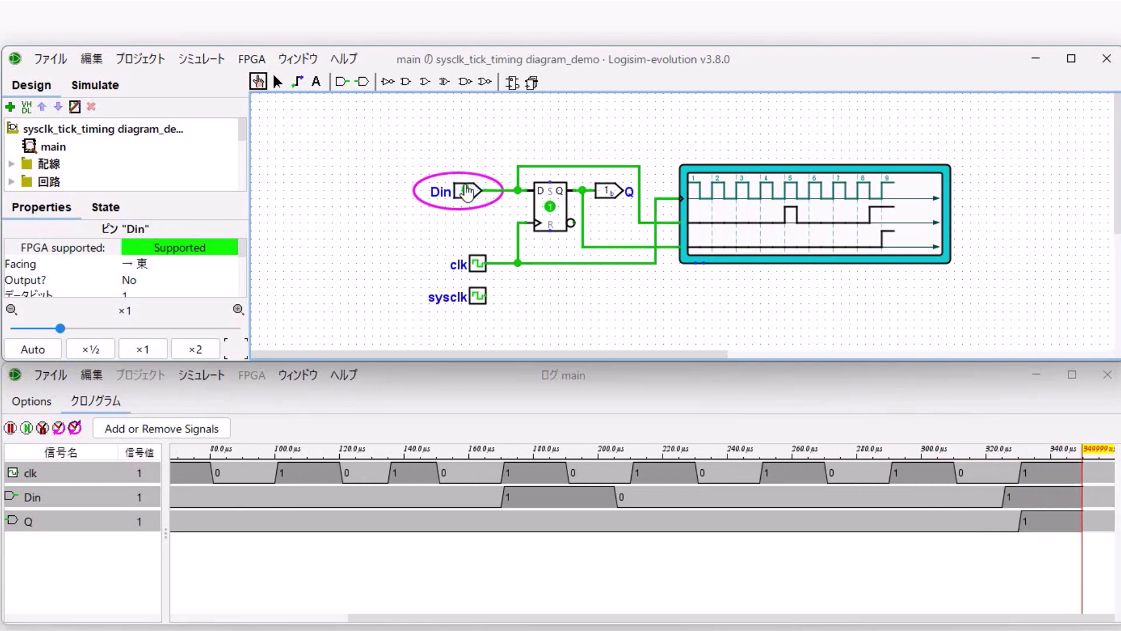
click(466, 190)
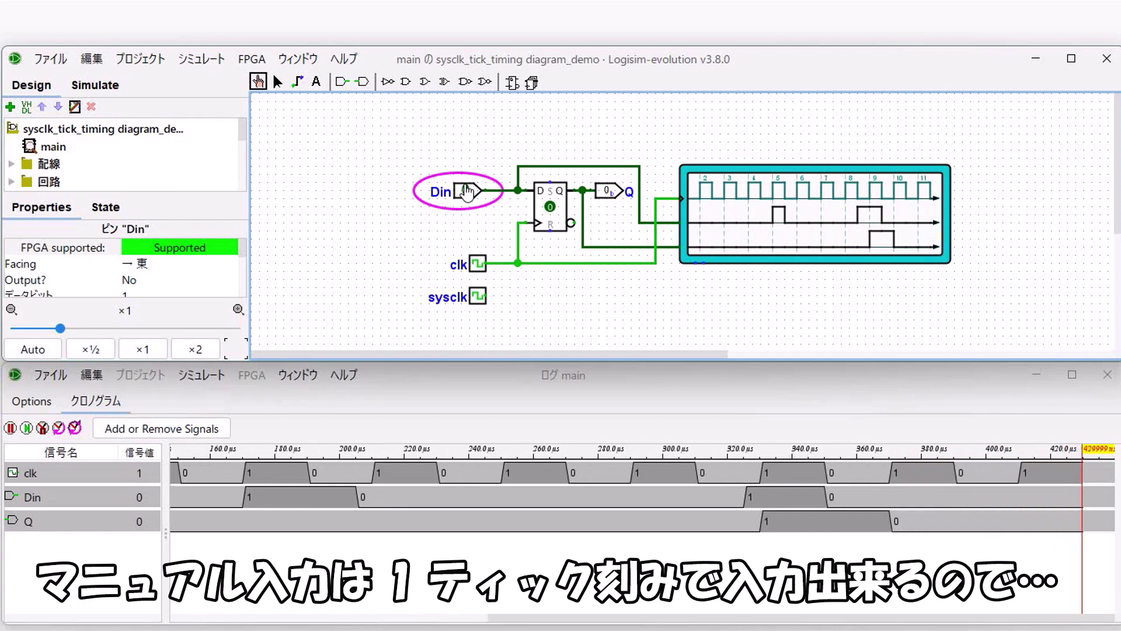
click(466, 191)
click(466, 191)
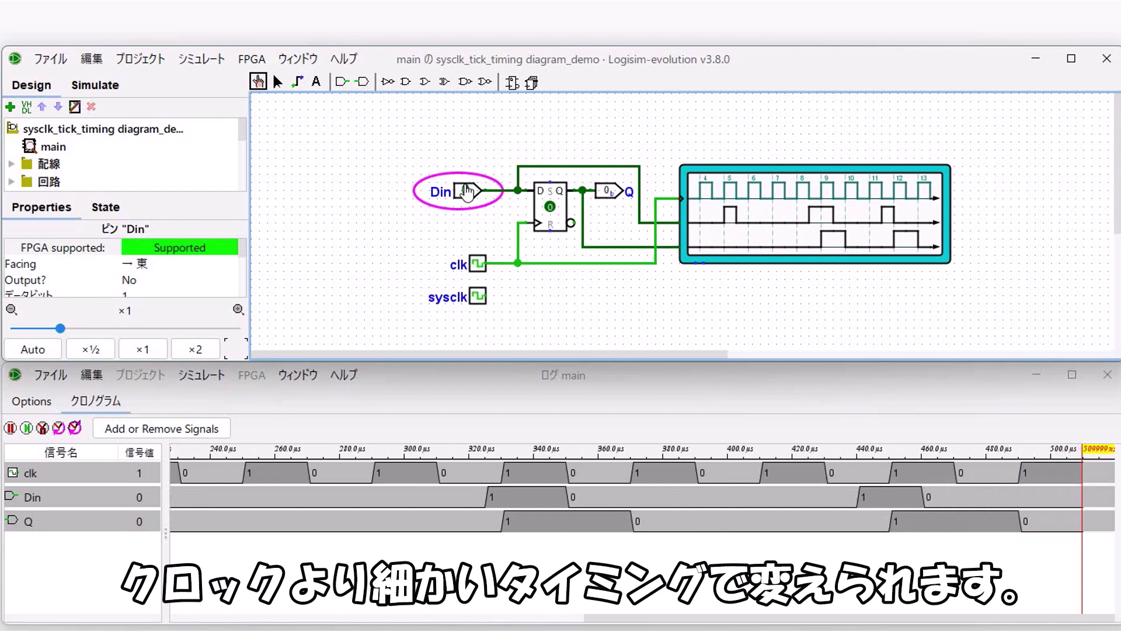
click(466, 191)
click(466, 191)
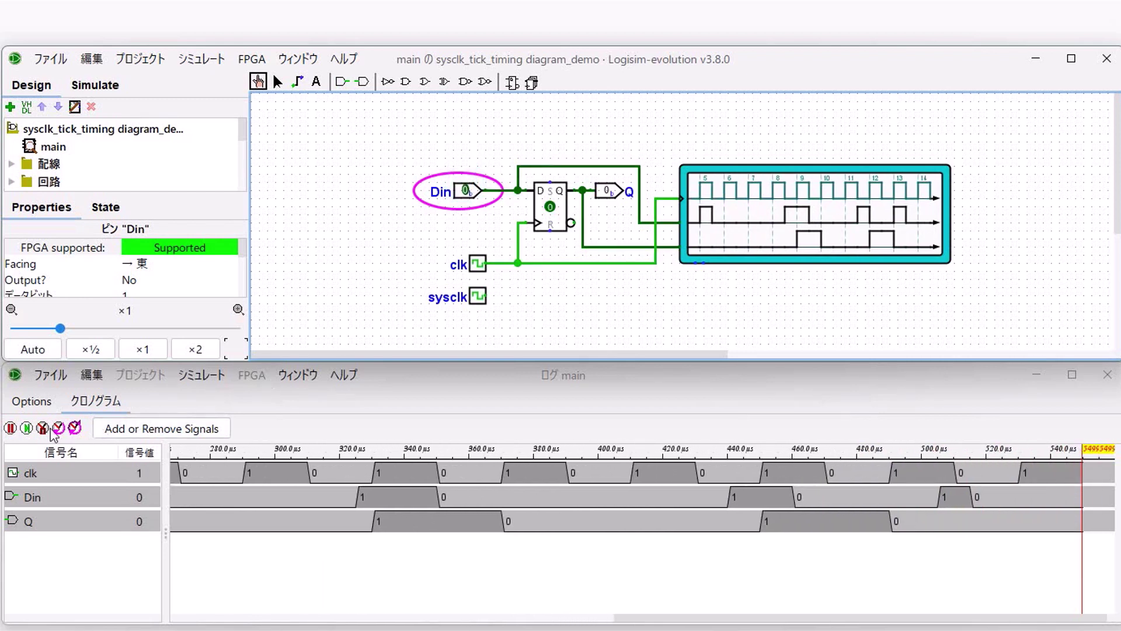
click(10, 428)
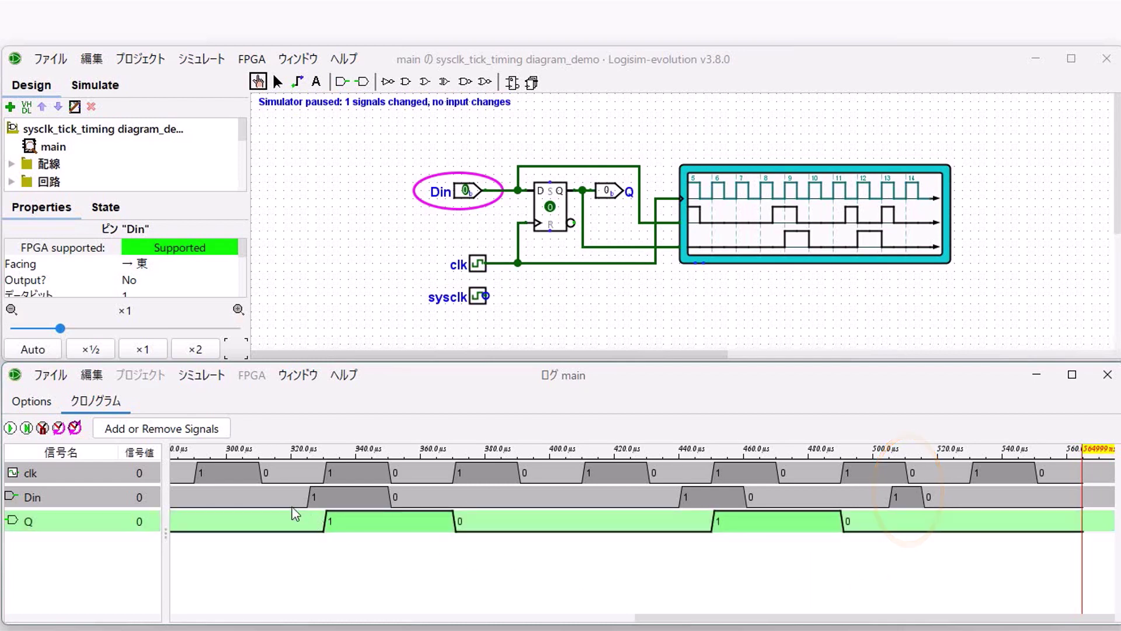
Alternate clock half-steps with Din toggles to raise Din, then step the clock six more times.
click(26, 429)
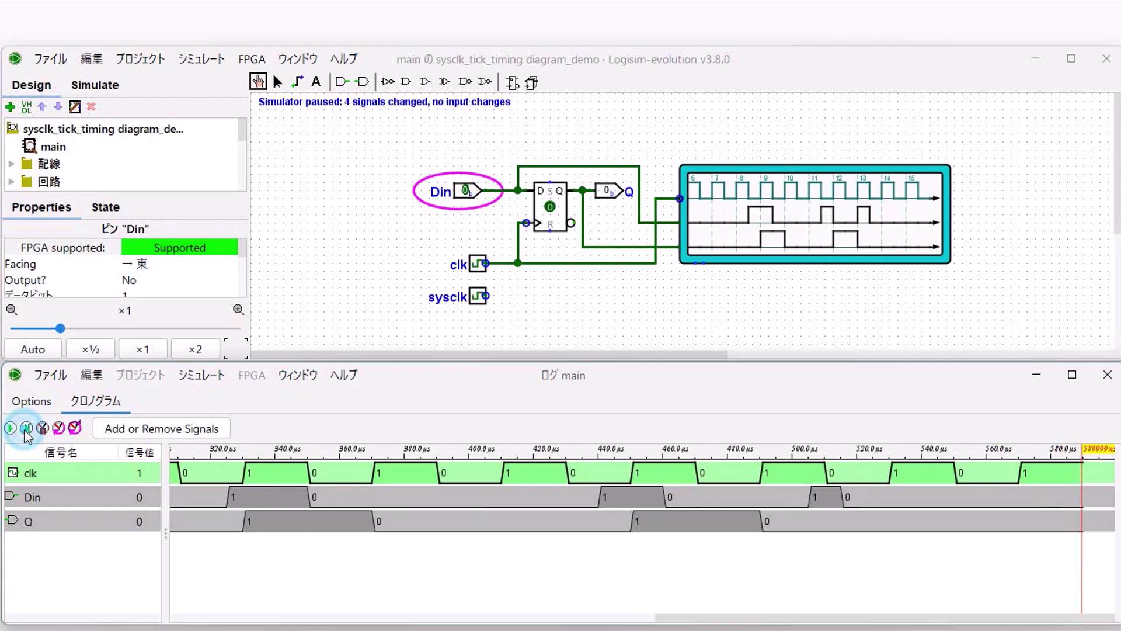
click(465, 191)
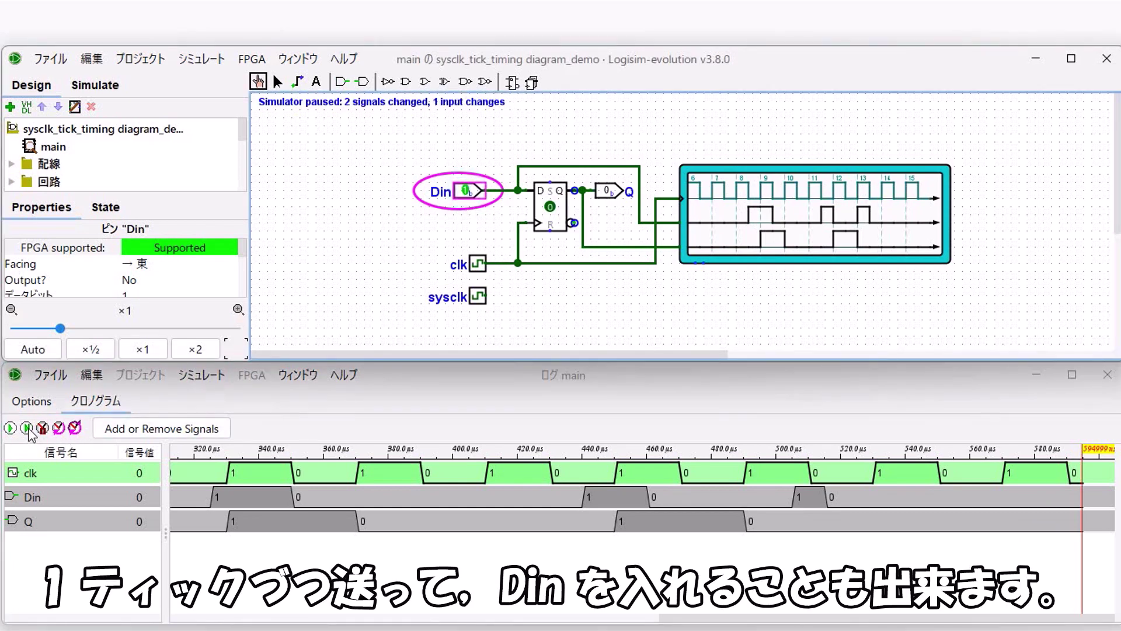
click(26, 429)
click(465, 191)
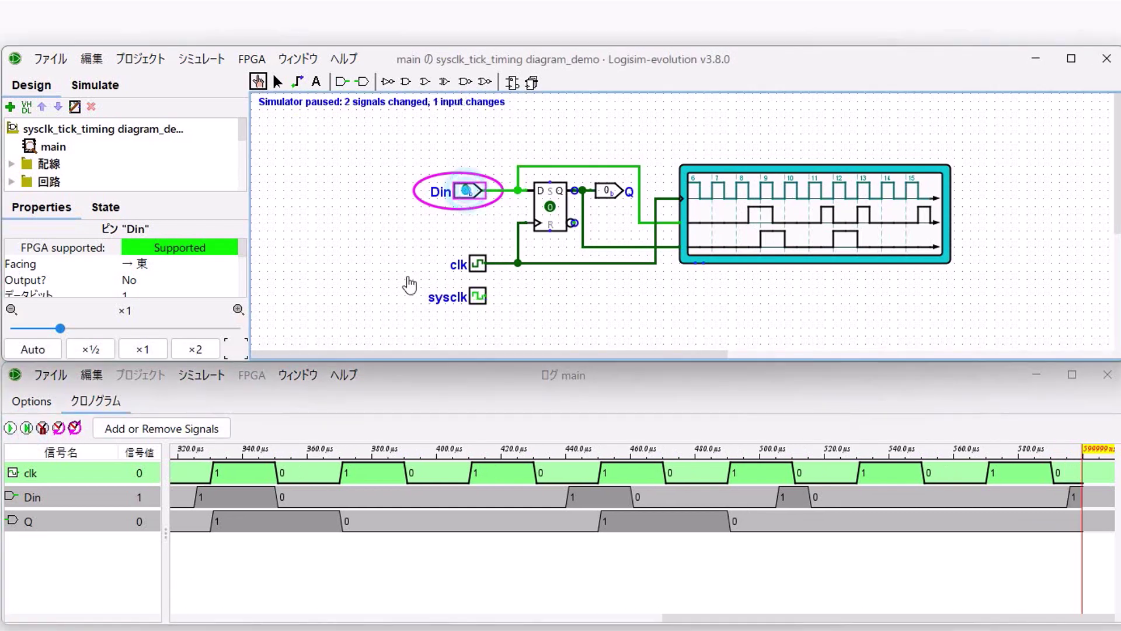
click(26, 428)
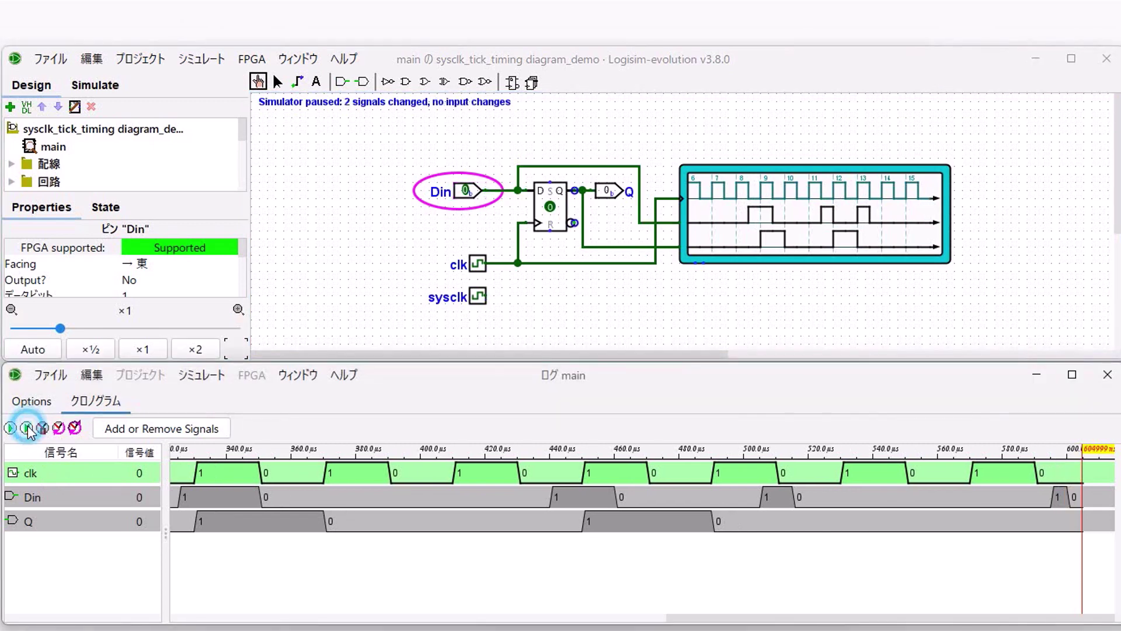
click(27, 429)
click(27, 429)
click(27, 428)
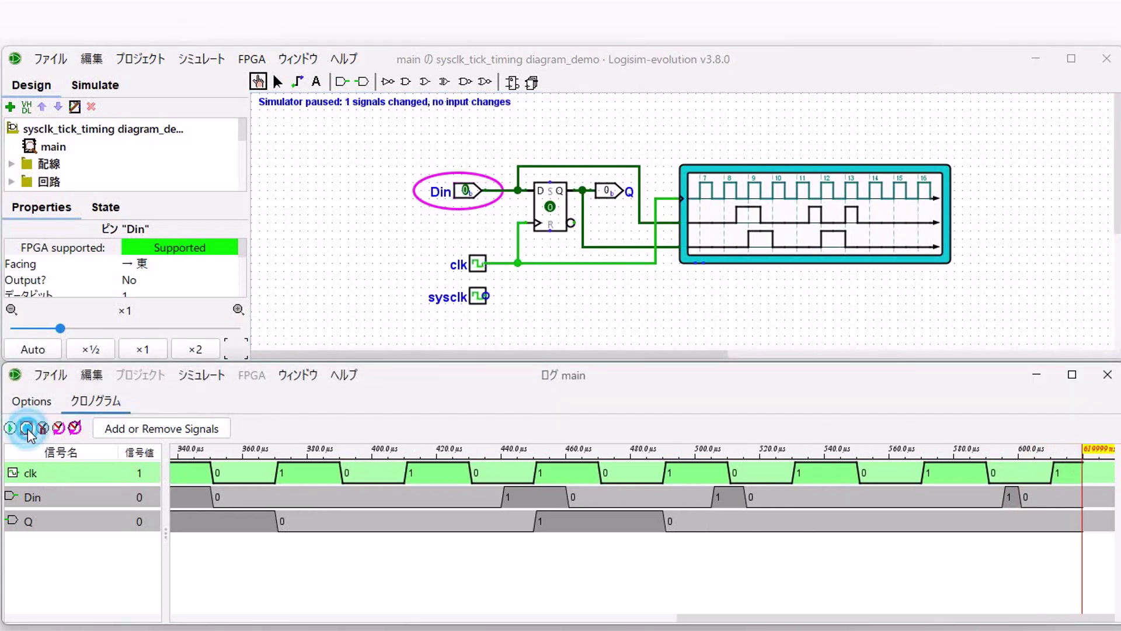
click(26, 429)
click(27, 428)
click(27, 429)
click(27, 428)
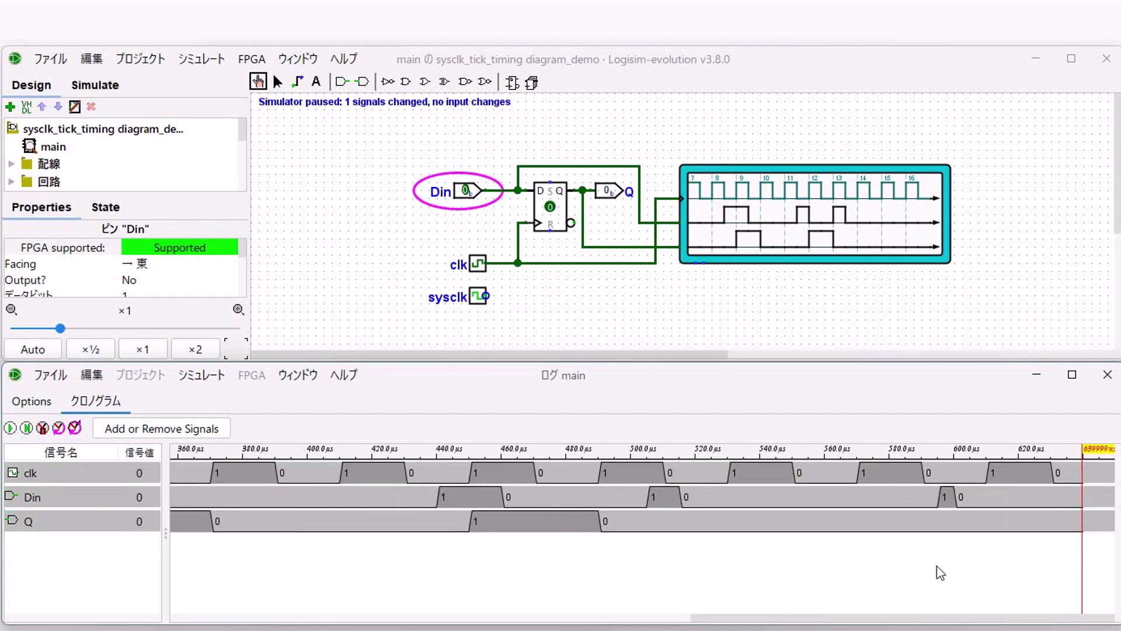
Toggle Din twice between clock steps, extending the waveforms past 760 µs.
click(466, 192)
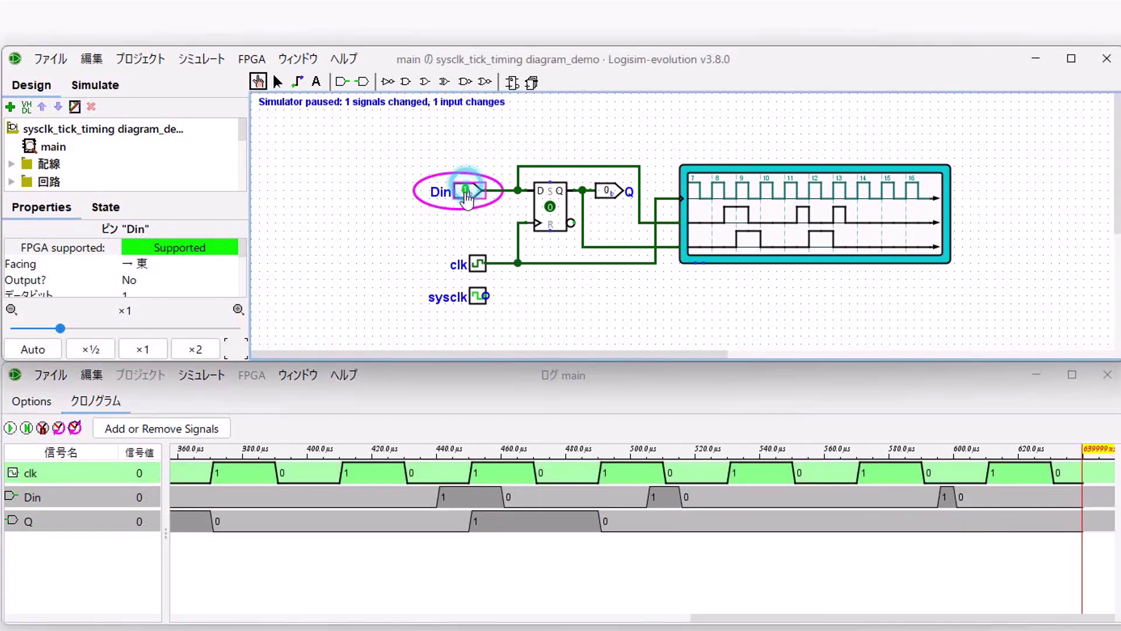
click(27, 430)
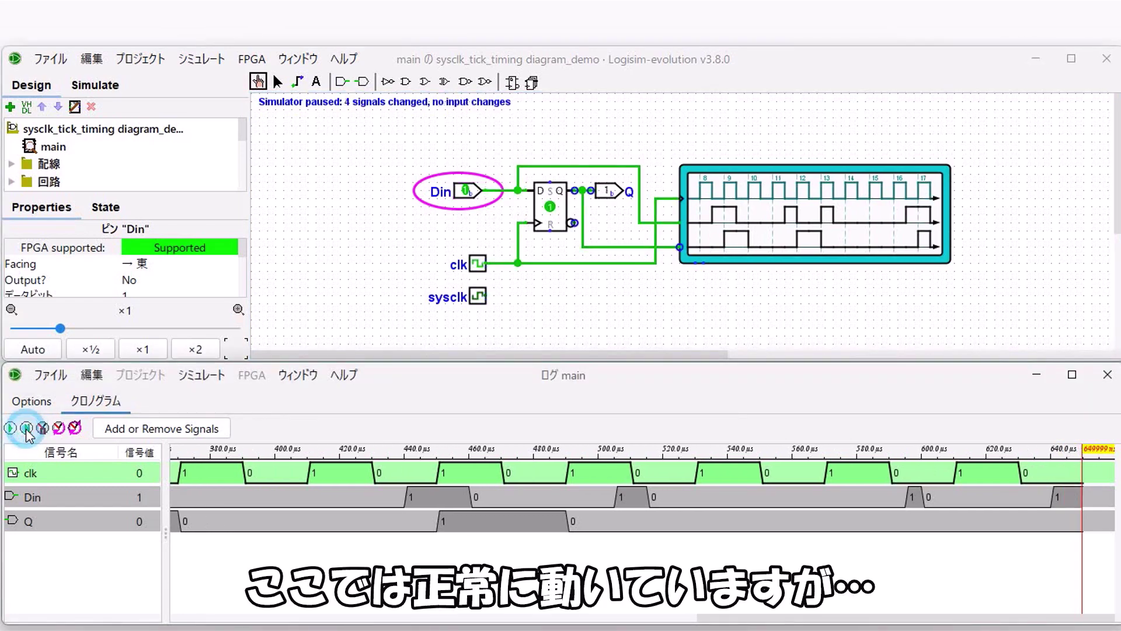
click(470, 201)
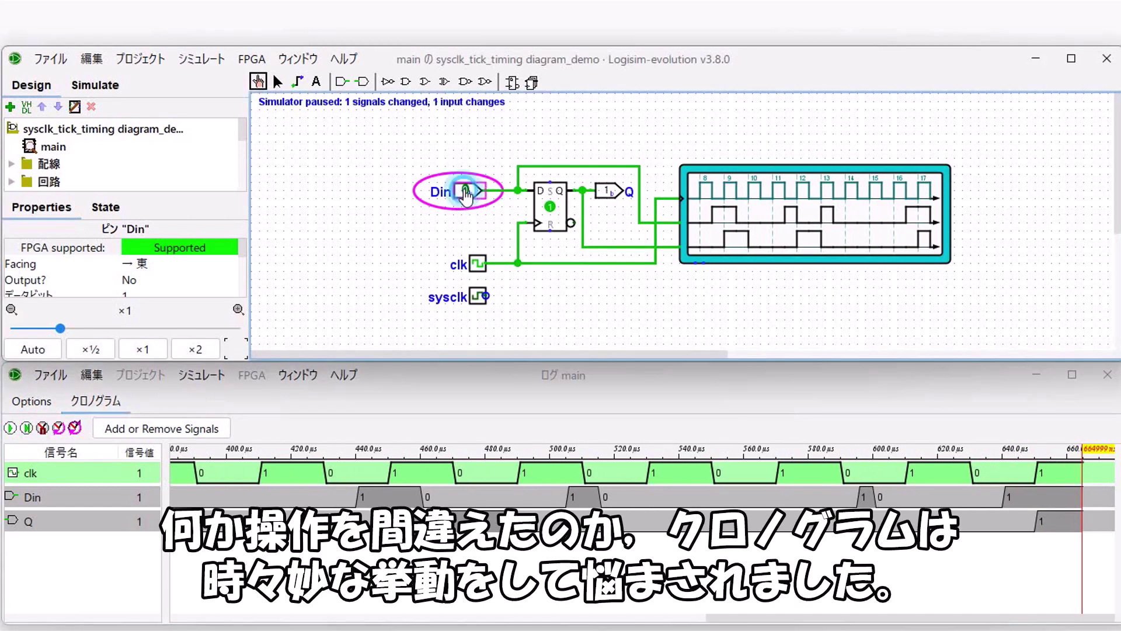
click(26, 428)
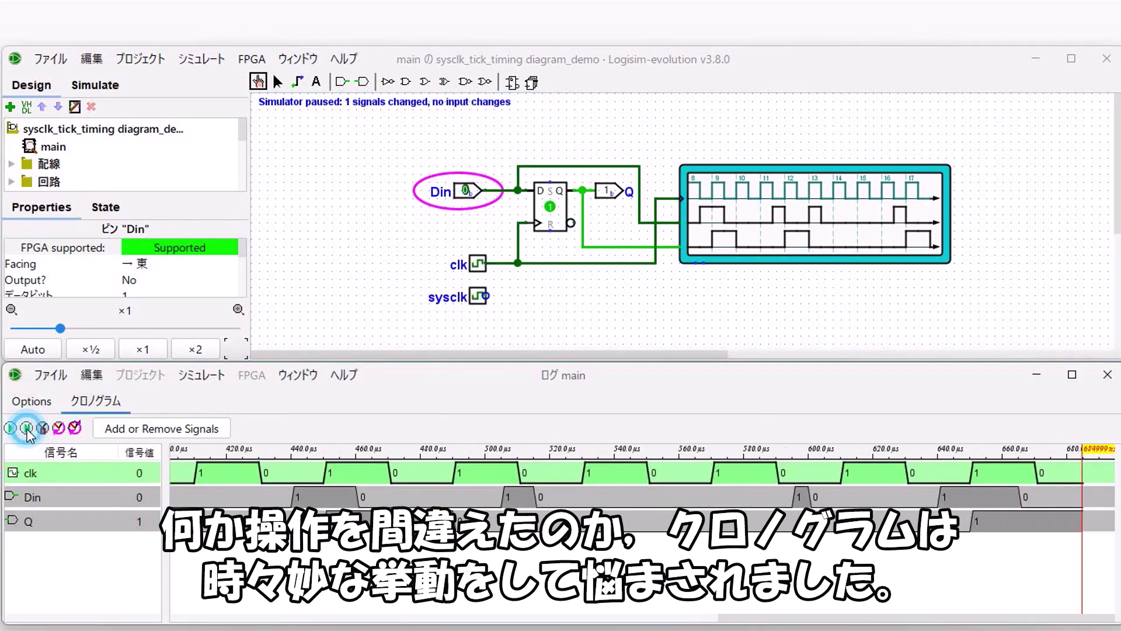
click(26, 428)
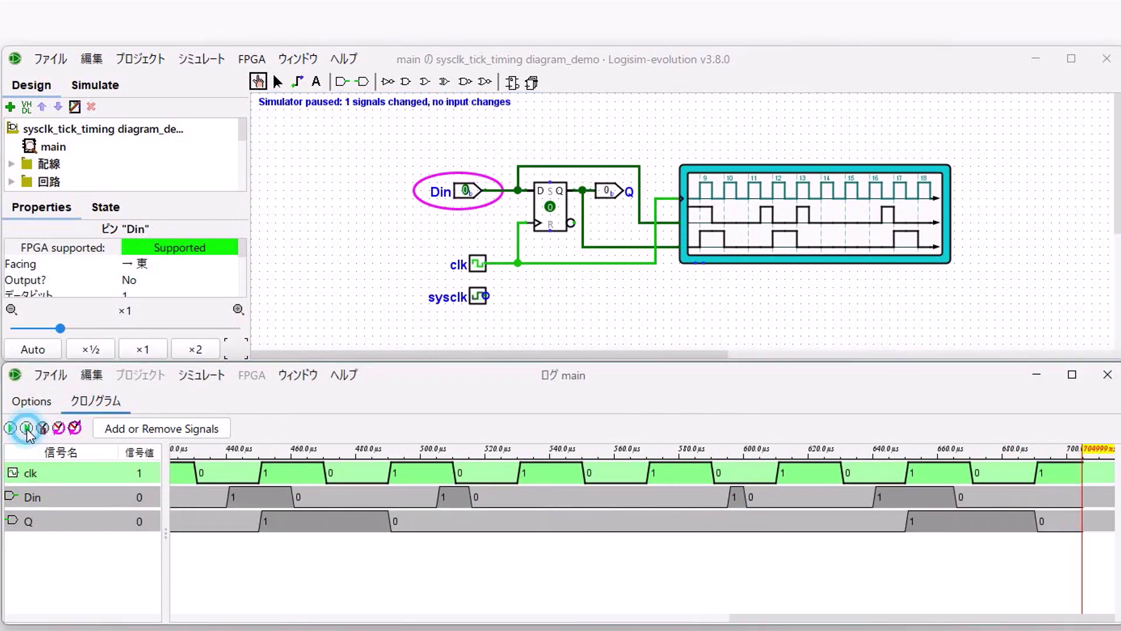
click(26, 428)
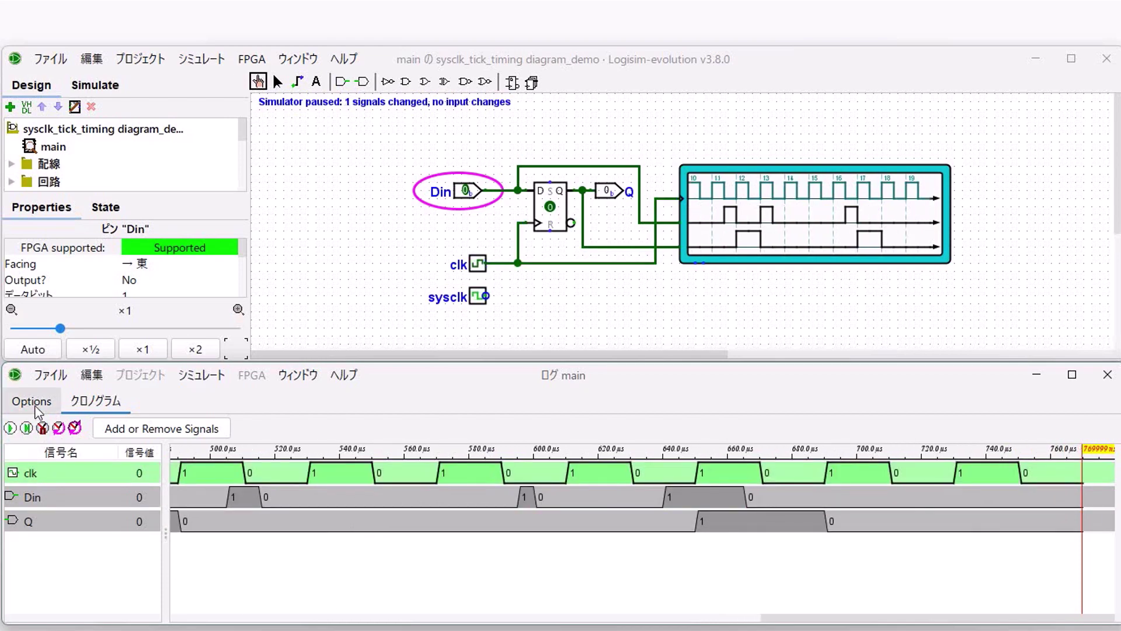
Check the logging Options, then toggle Din high and low repeatedly so Q follows on the chronogram.
click(33, 401)
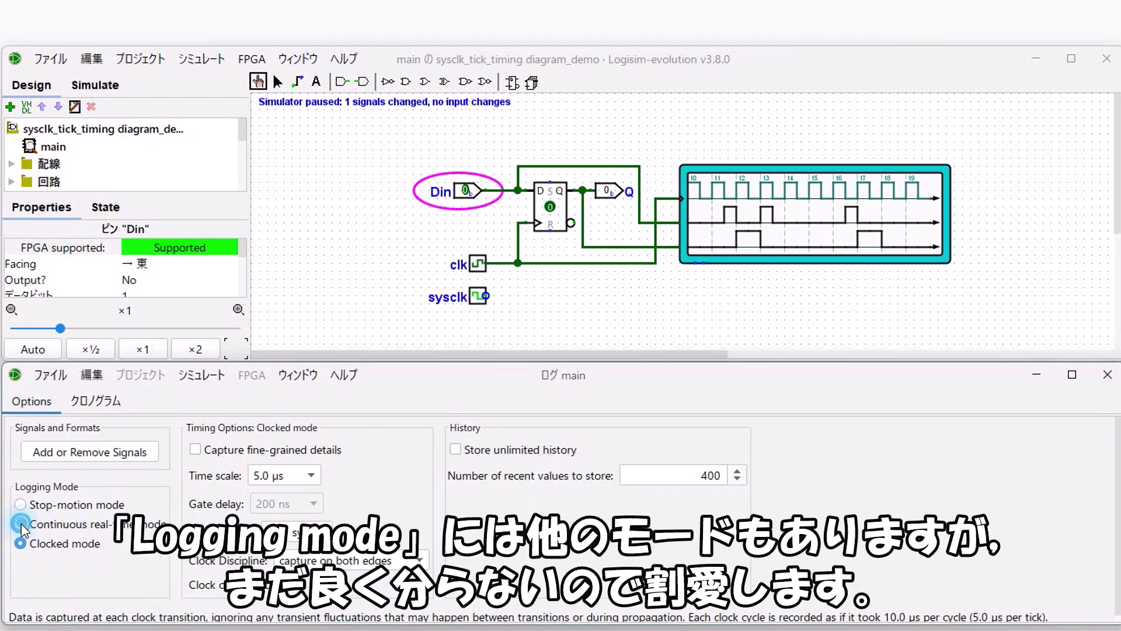
click(96, 401)
click(471, 193)
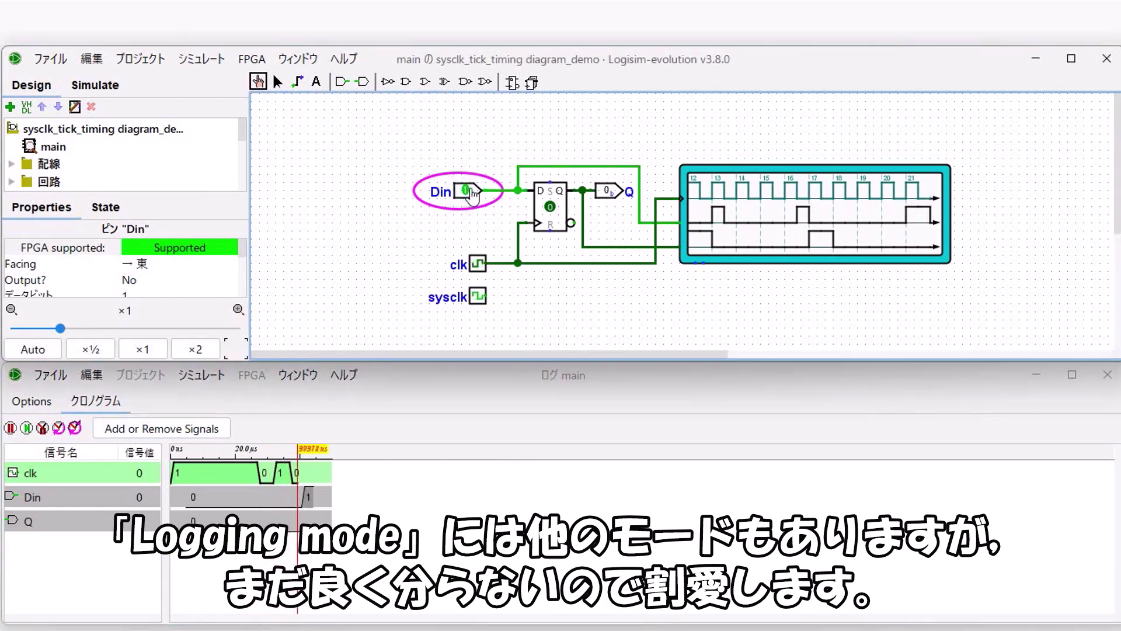
click(472, 195)
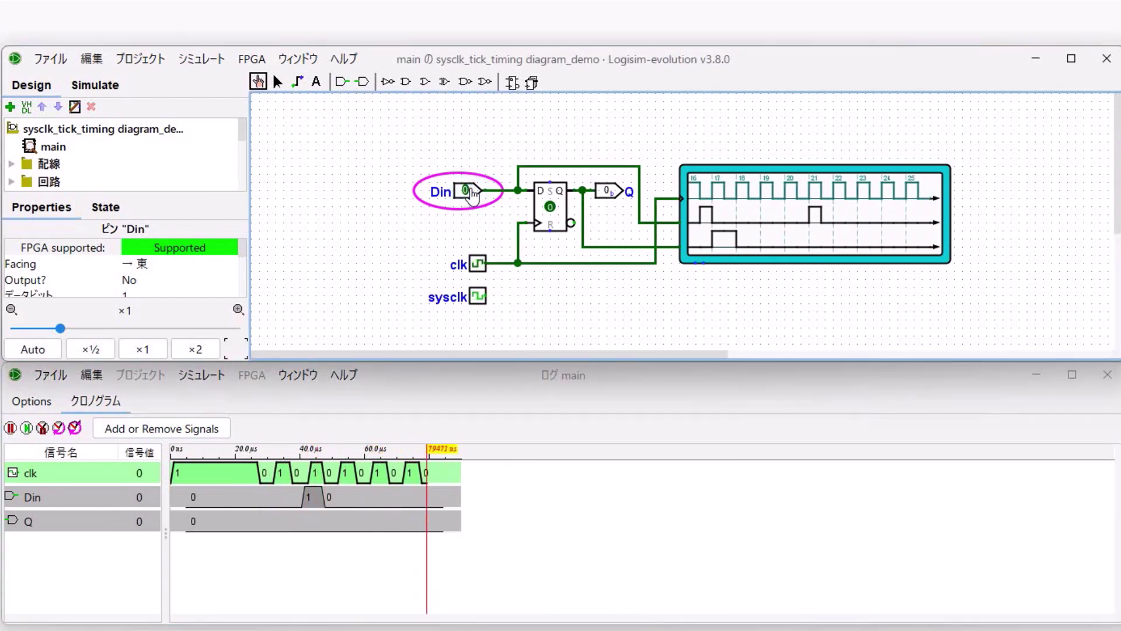
double_click(472, 194)
click(472, 194)
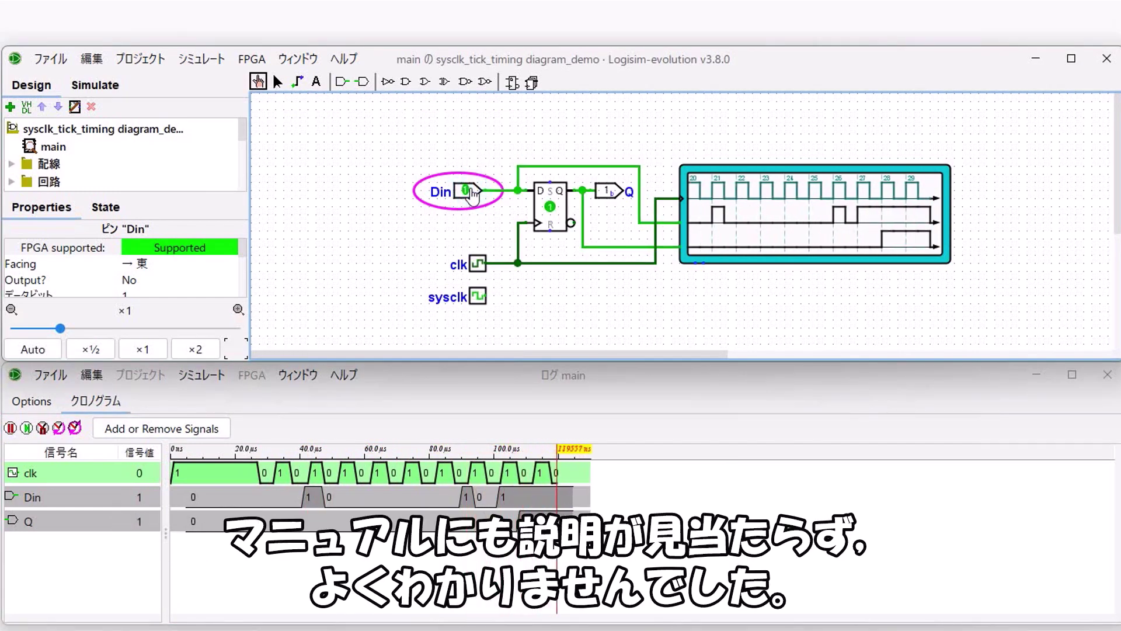
click(472, 194)
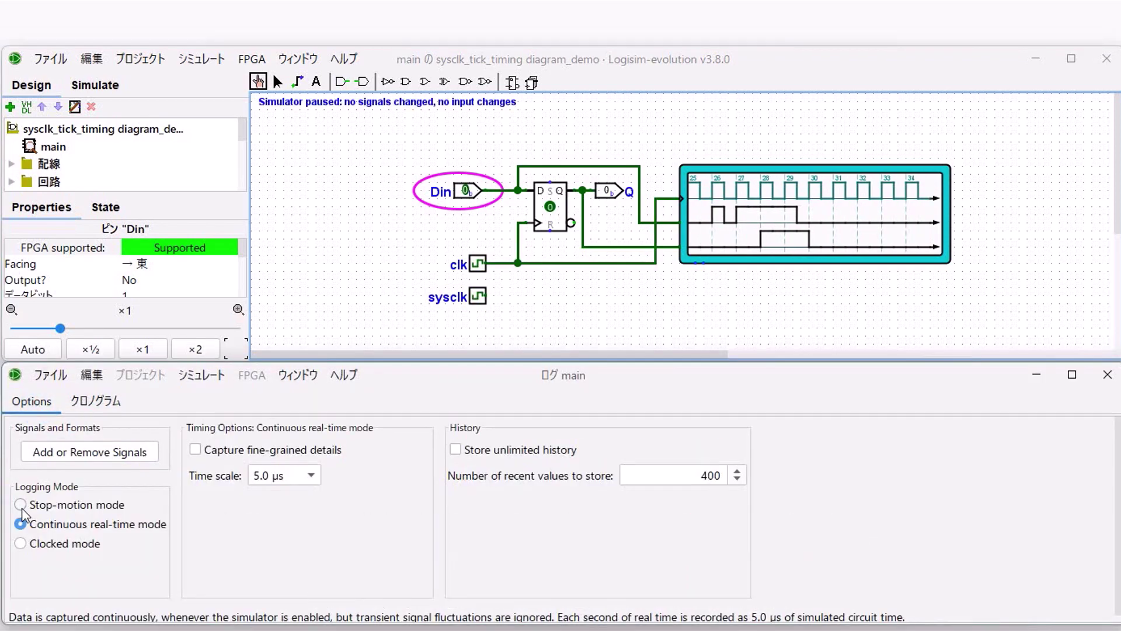
Clear and restart the chronogram recording, then pulse Din once.
click(23, 502)
click(96, 402)
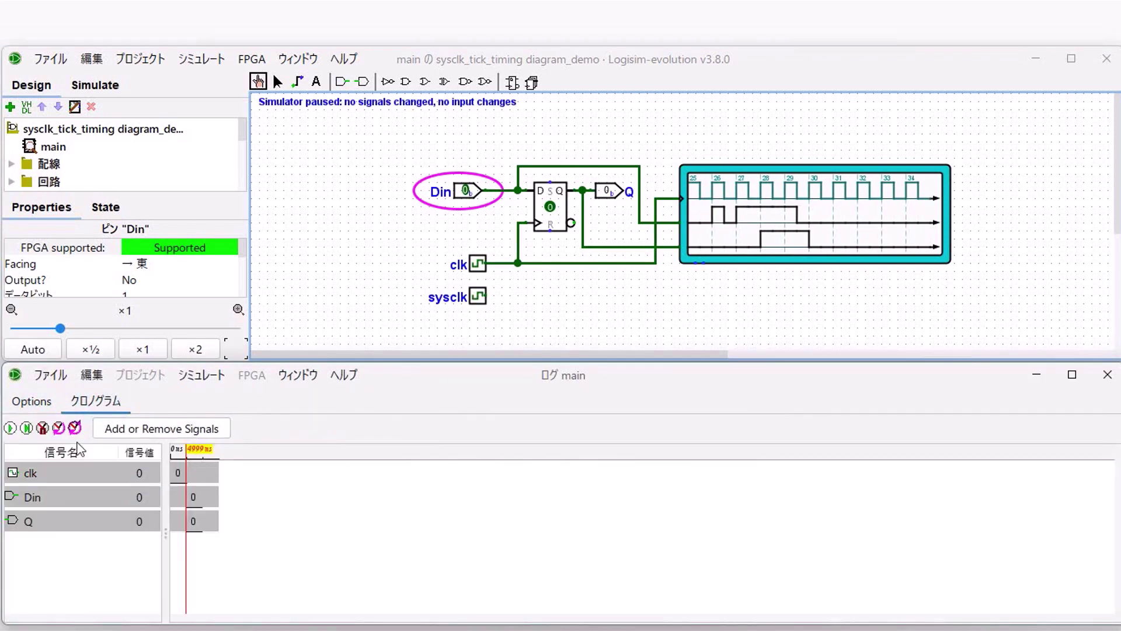
click(11, 428)
click(466, 193)
click(466, 193)
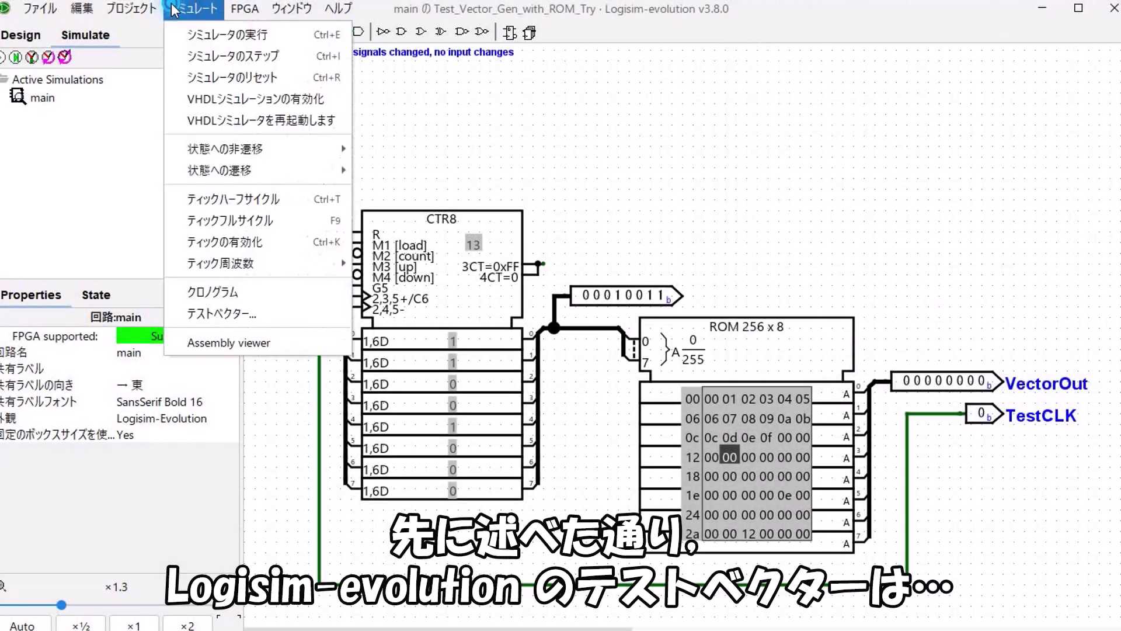
Run the simulation with ticks enabled, reset it, and open the ROM 256 x 8 contents editor.
click(214, 35)
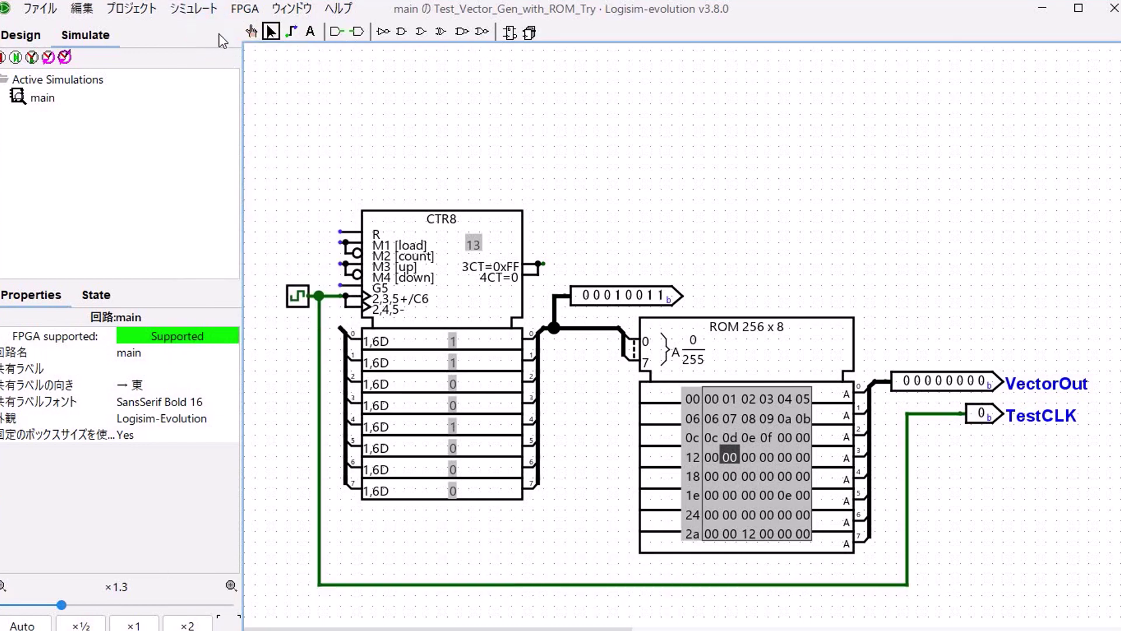
click(192, 16)
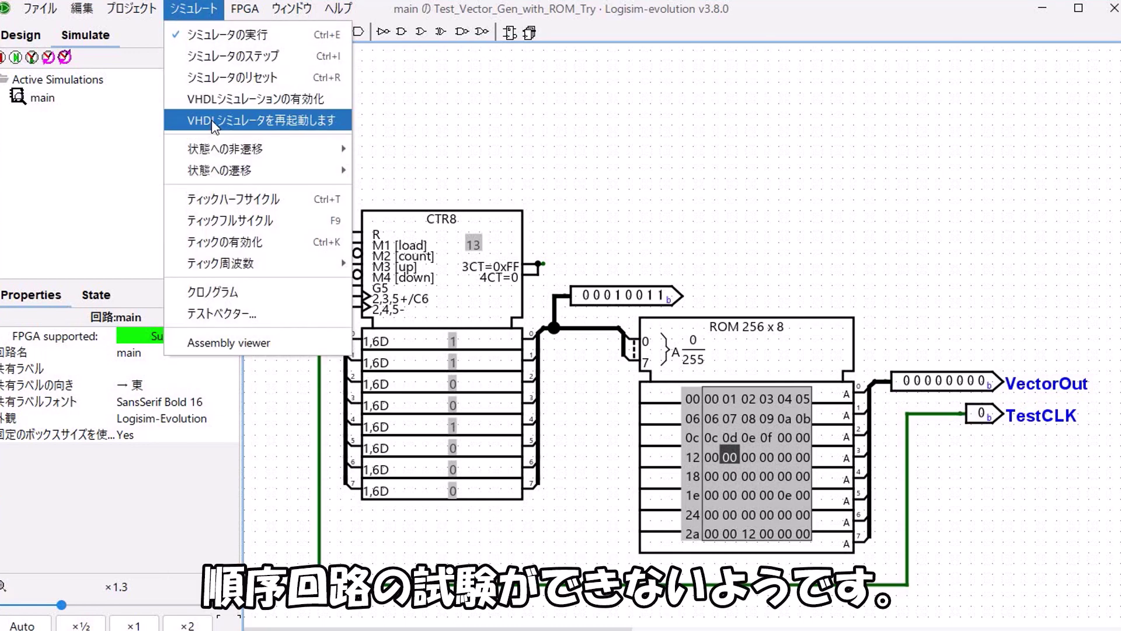
click(198, 240)
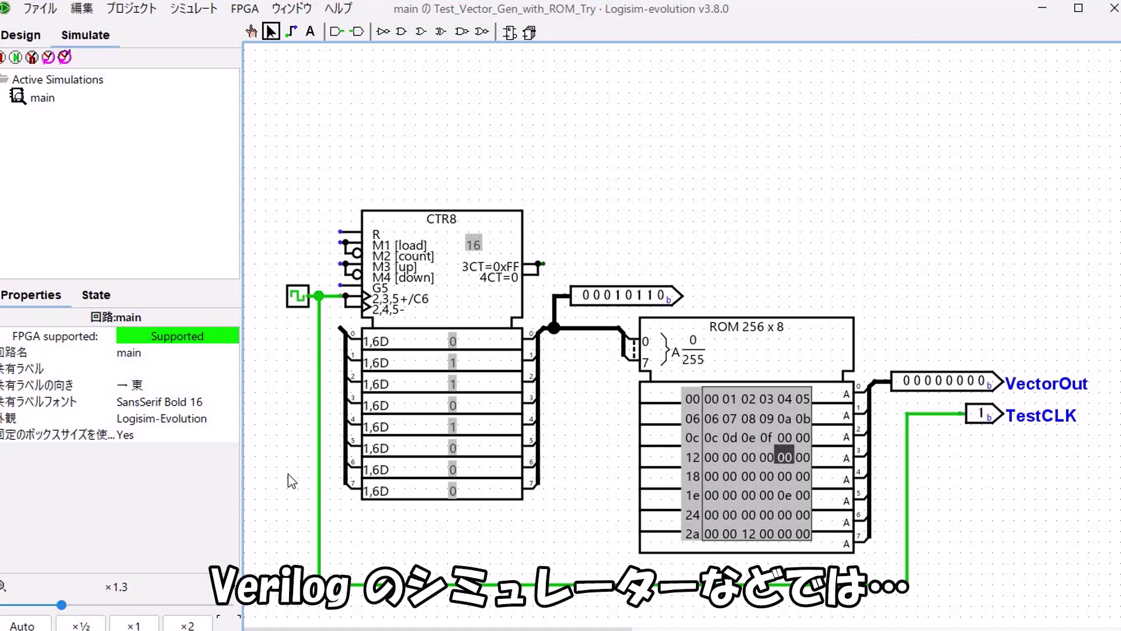
click(198, 14)
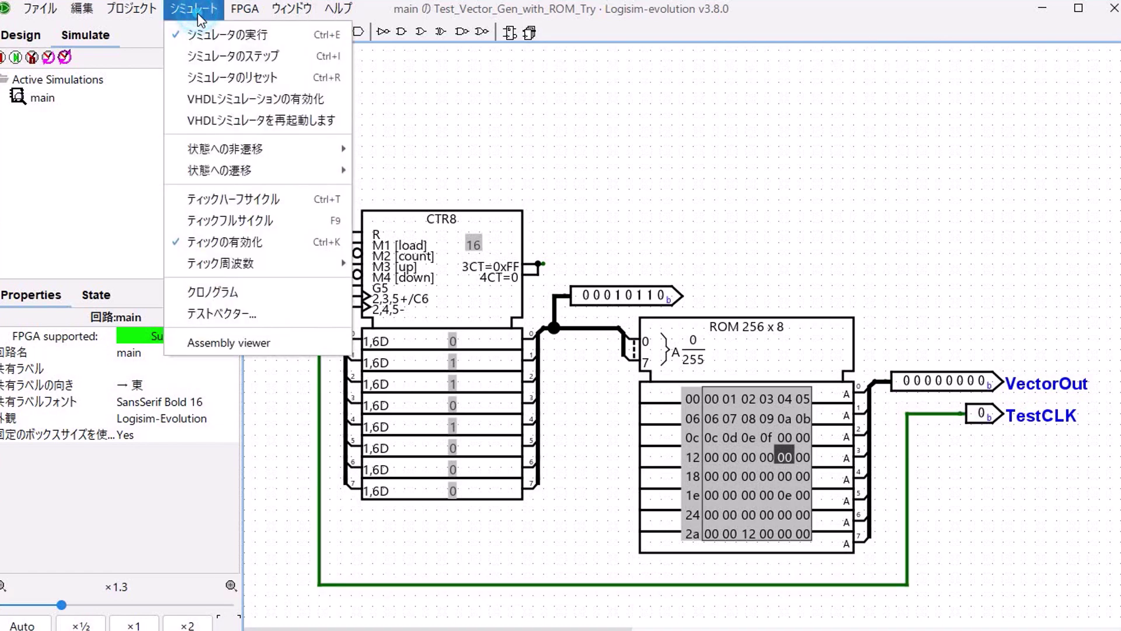
click(212, 75)
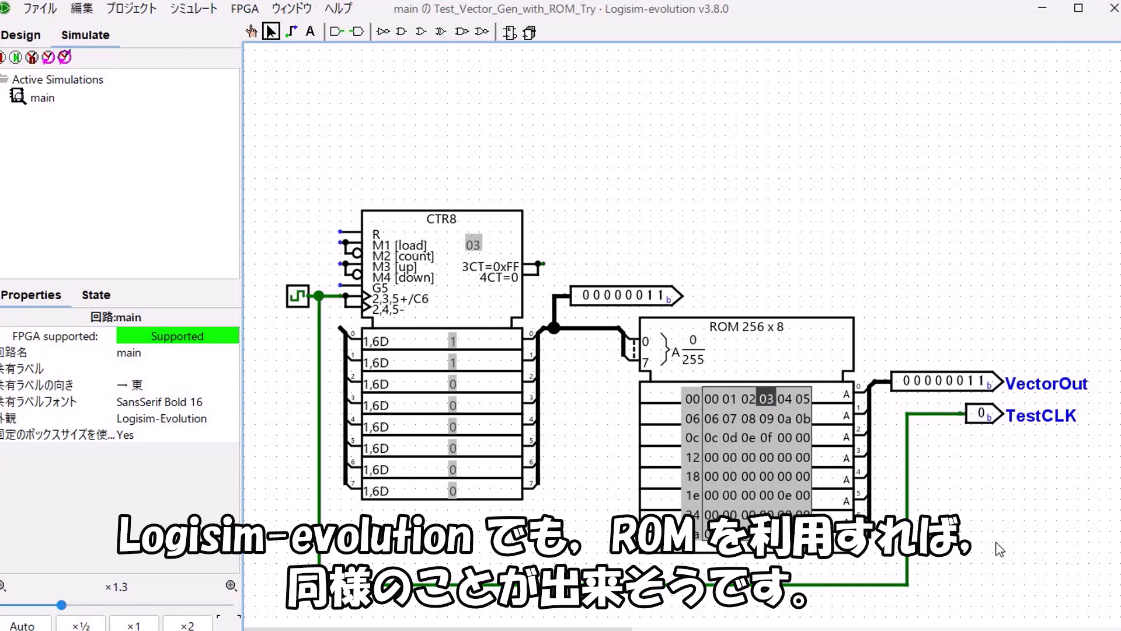
right_click(762, 478)
click(803, 538)
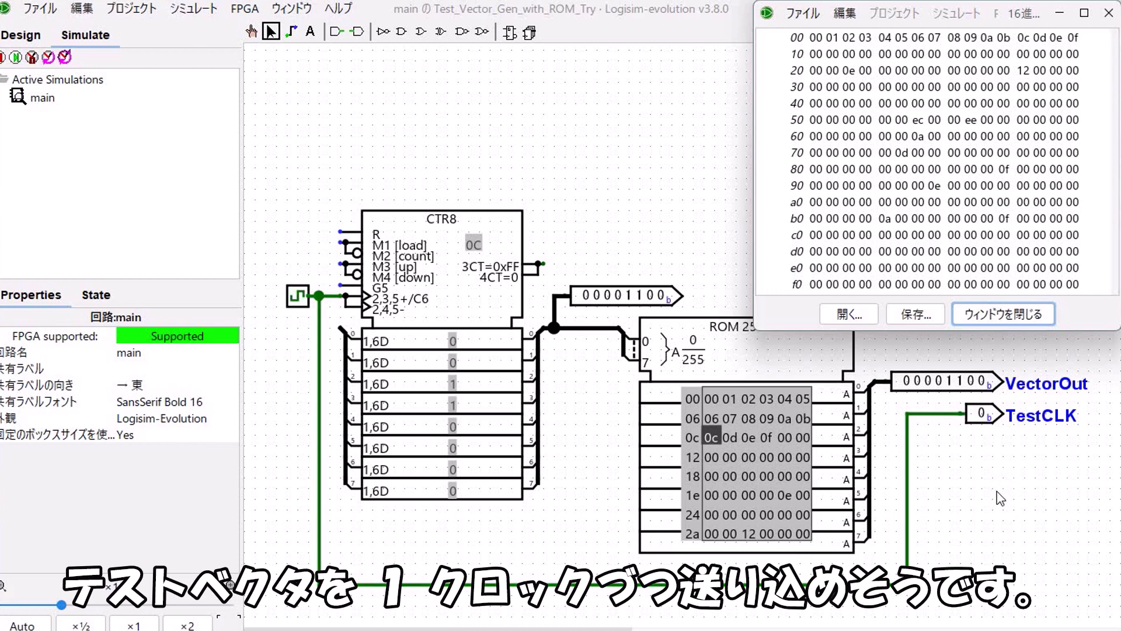
Bring the Logisim-evolution circuit window back in front of the truth table.
click(996, 490)
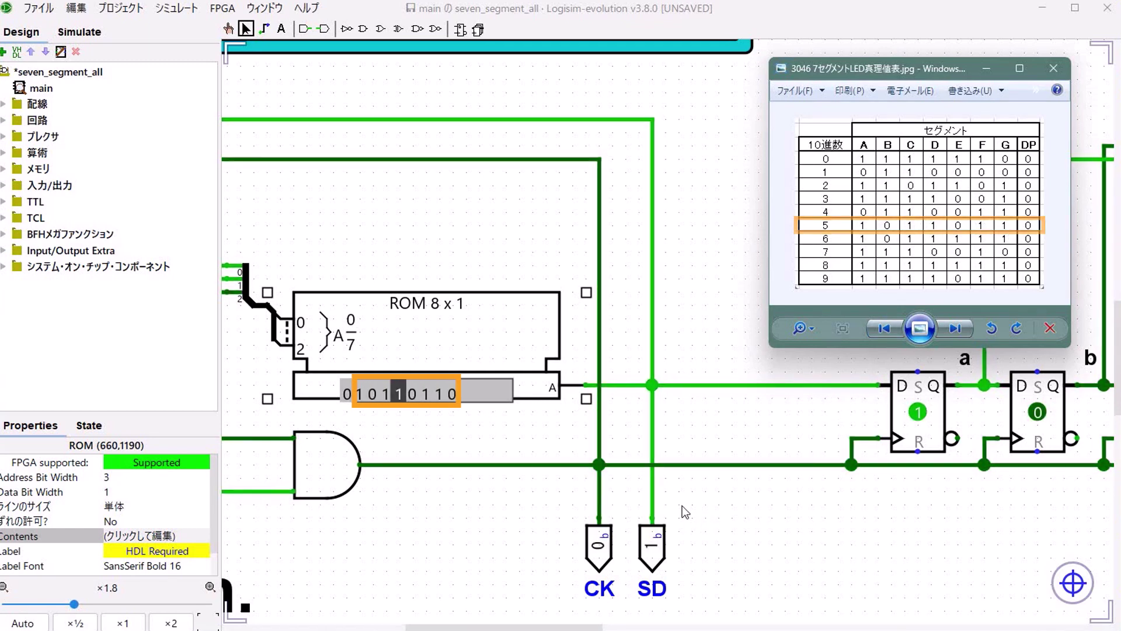
Edit the ROM 8 x 1 contents from 10110110 to 11110110 in the hex editor.
click(496, 354)
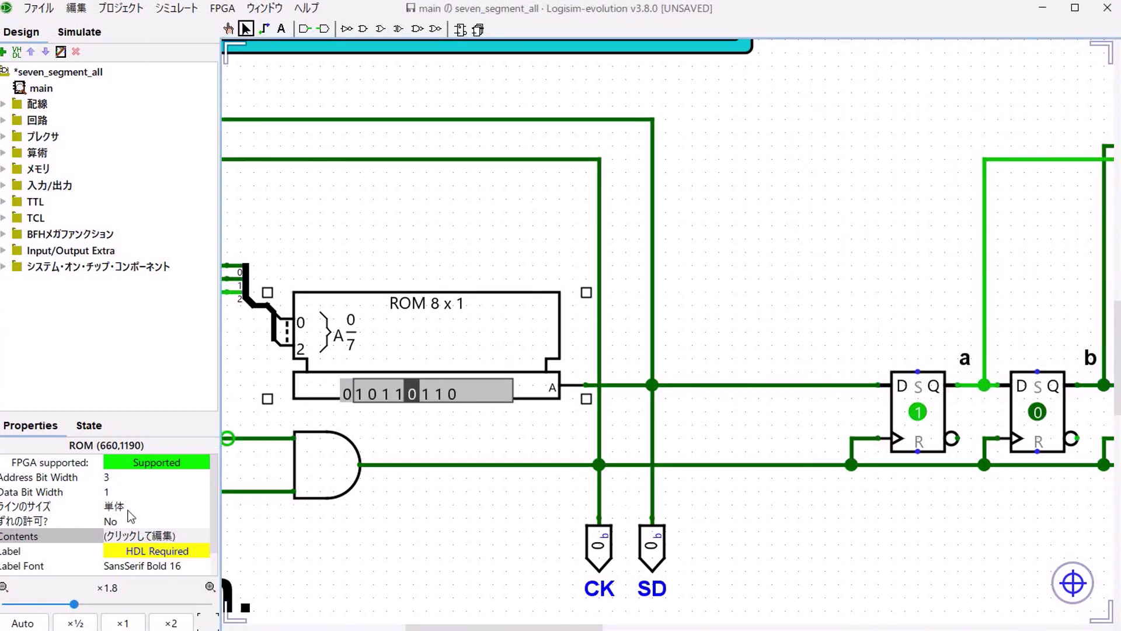
click(164, 539)
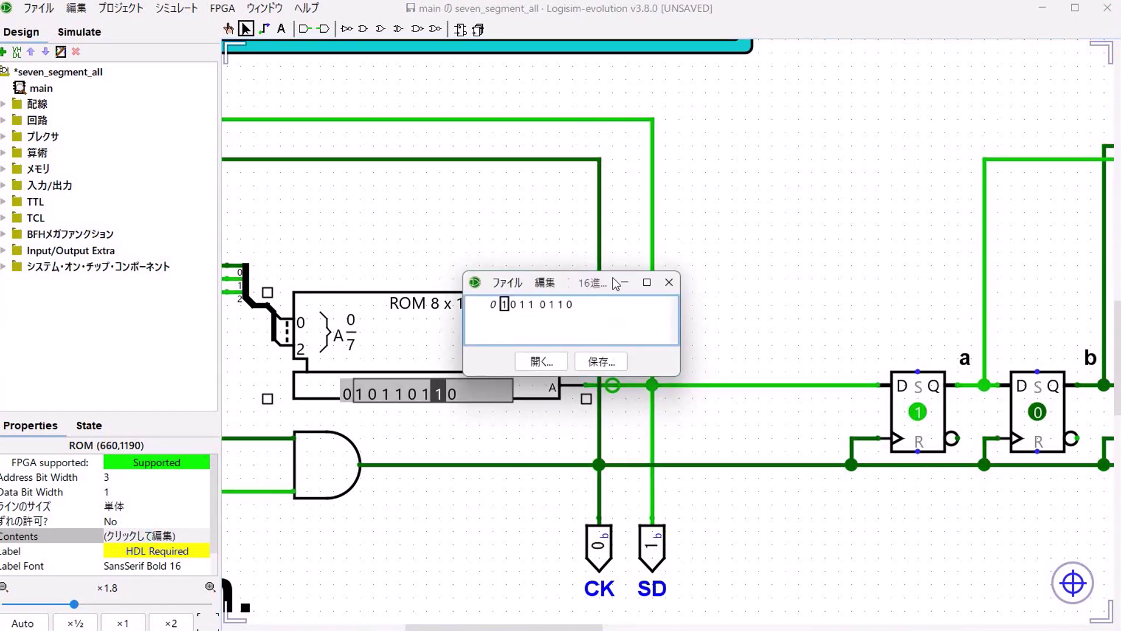
drag(616, 280, 651, 311)
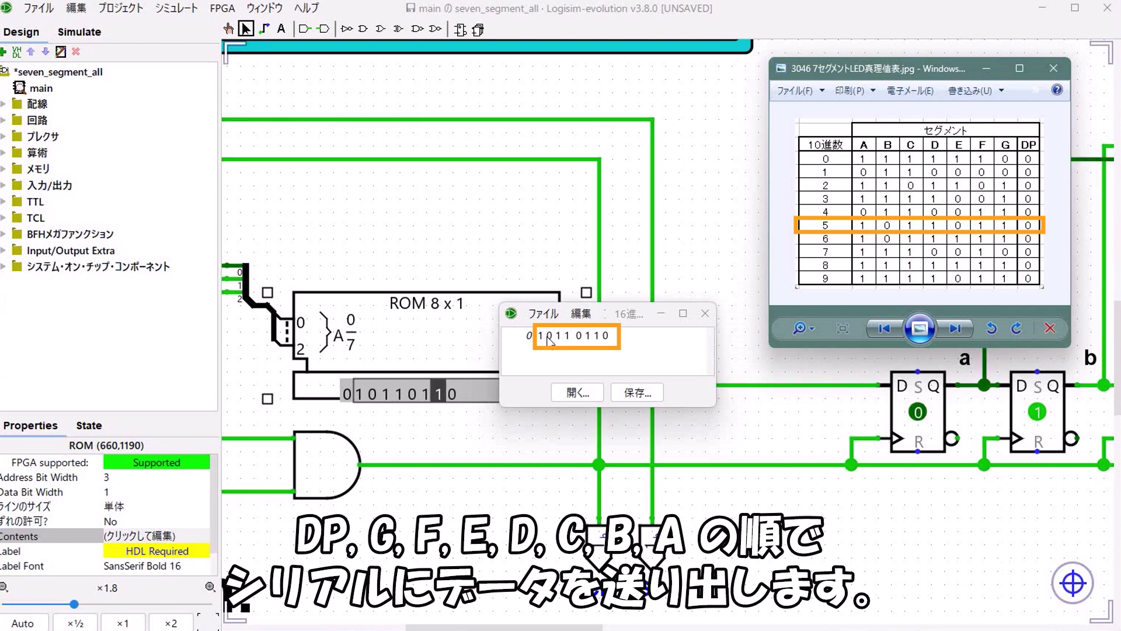
click(564, 344)
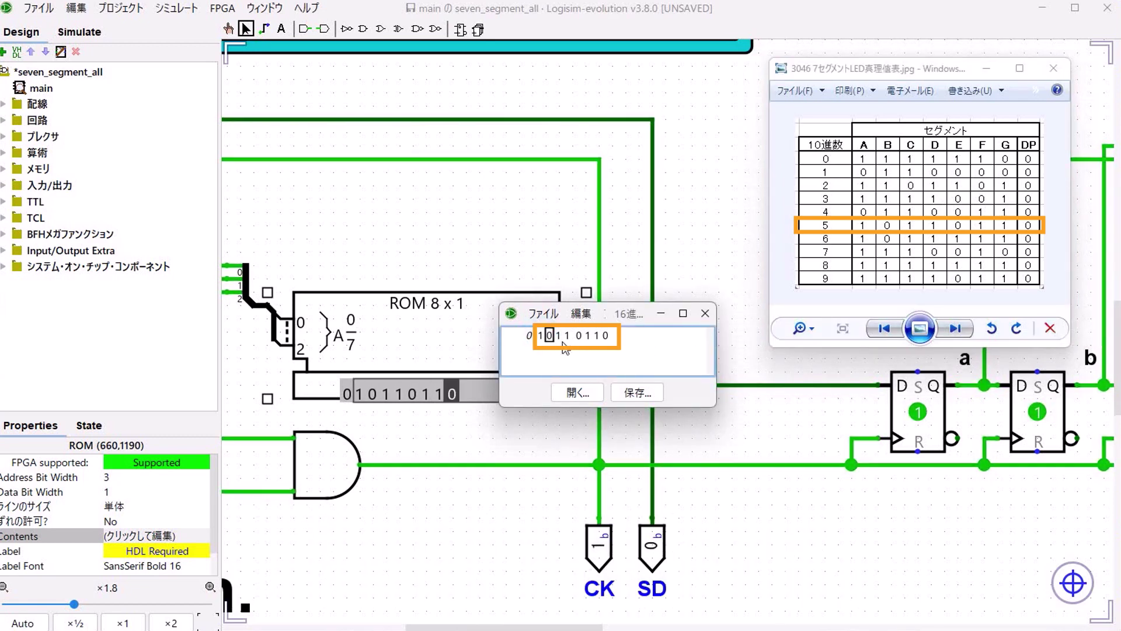
text(1 1 )
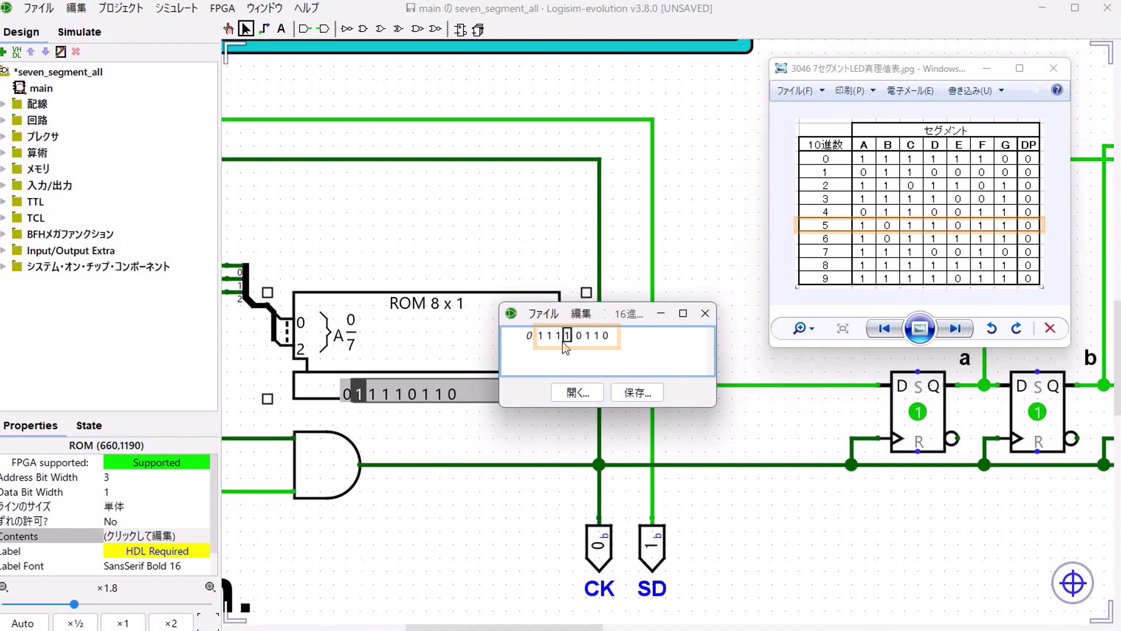
text(1 1)
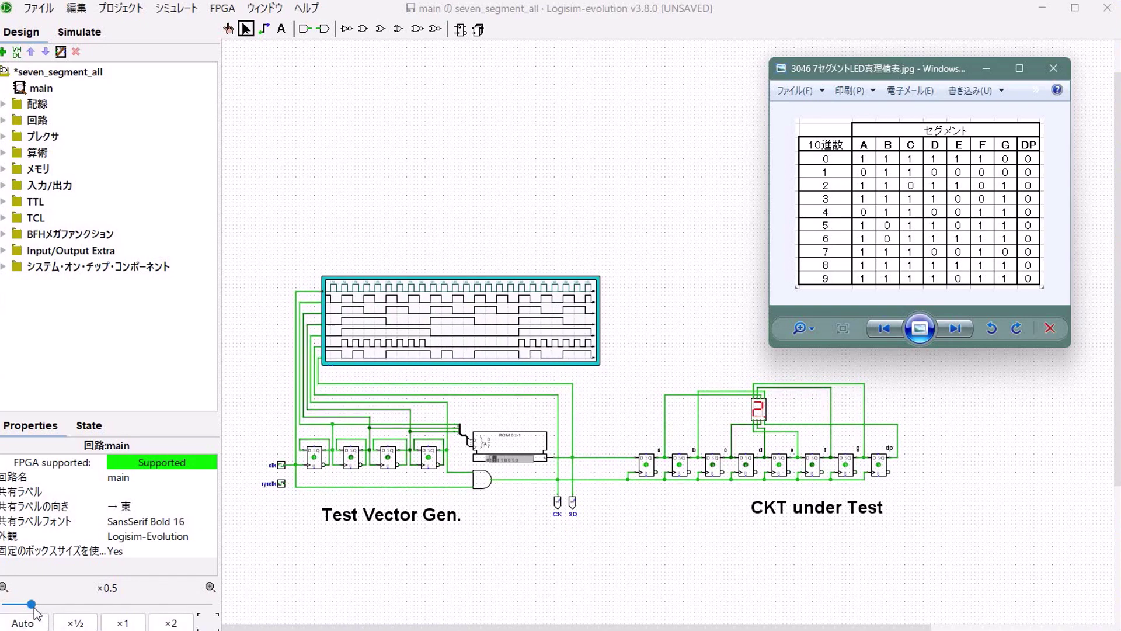
drag(33, 607, 43, 608)
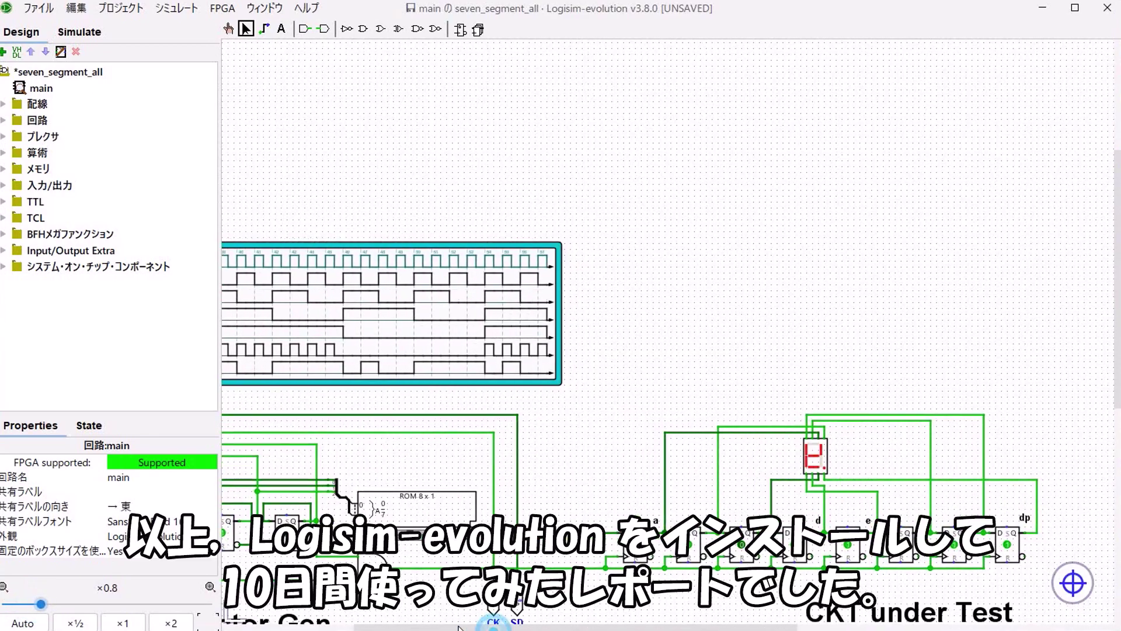
drag(424, 628, 307, 628)
drag(1112, 394, 1113, 441)
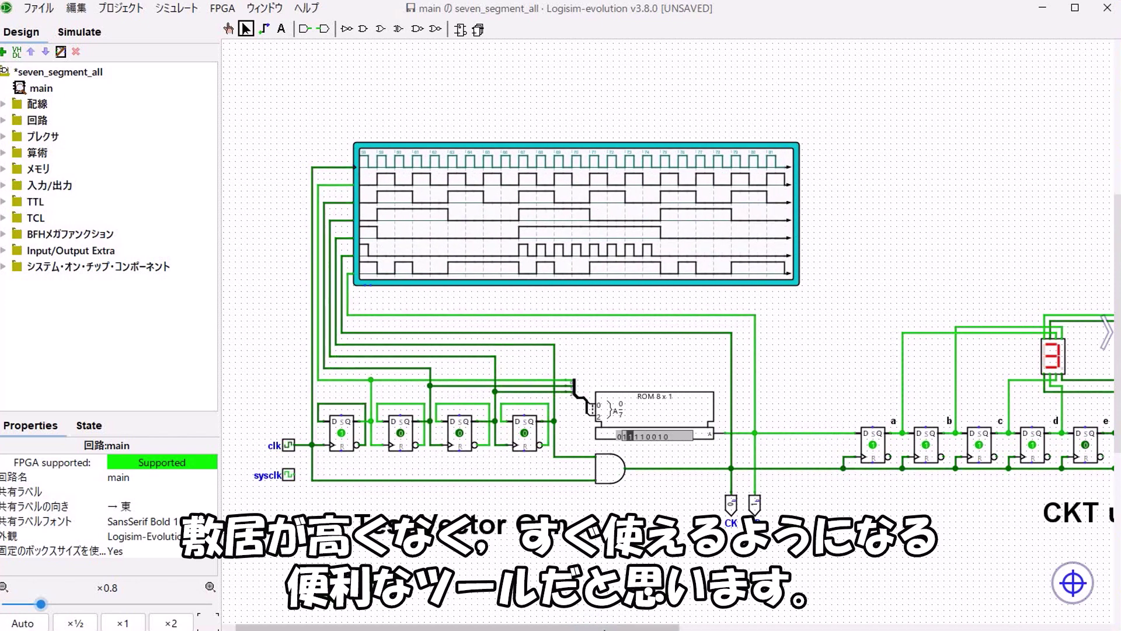
drag(606, 623, 611, 624)
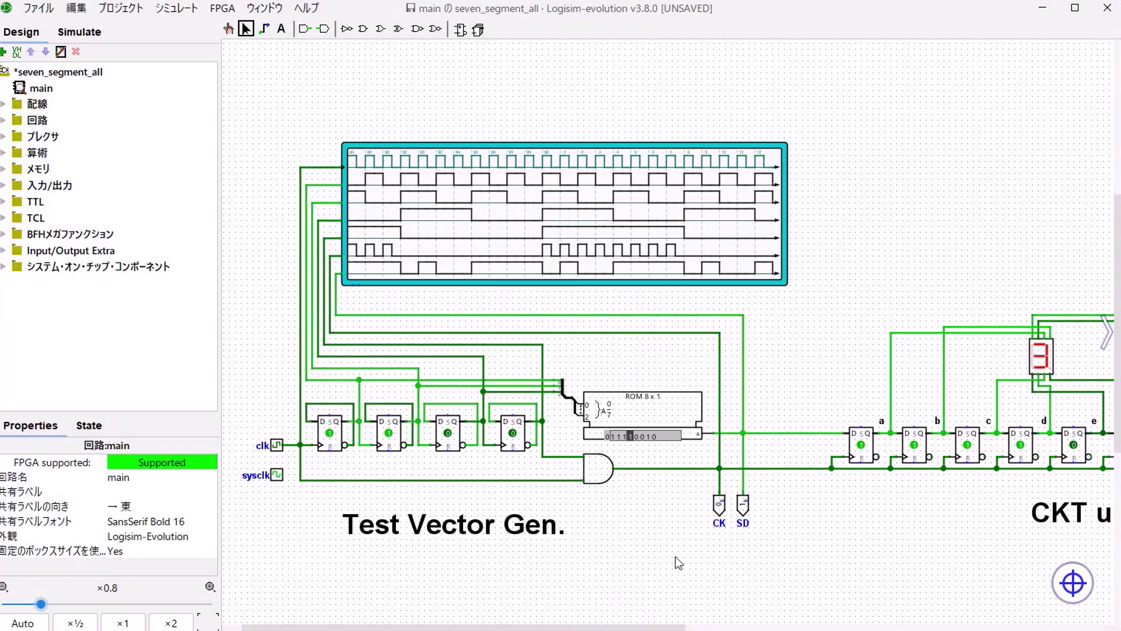
click(169, 8)
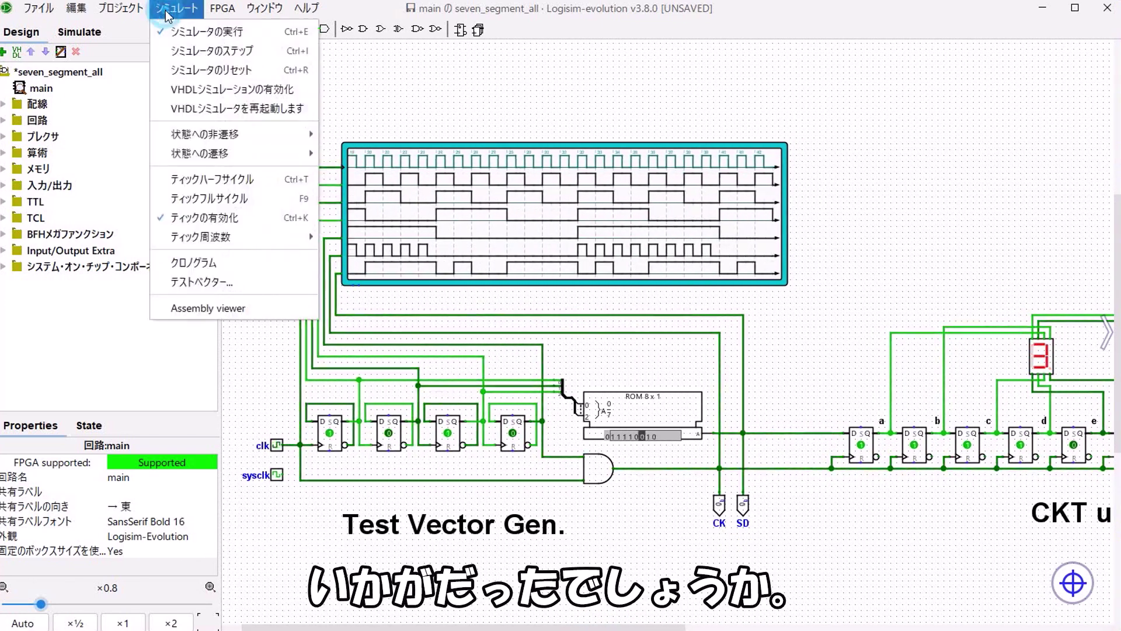